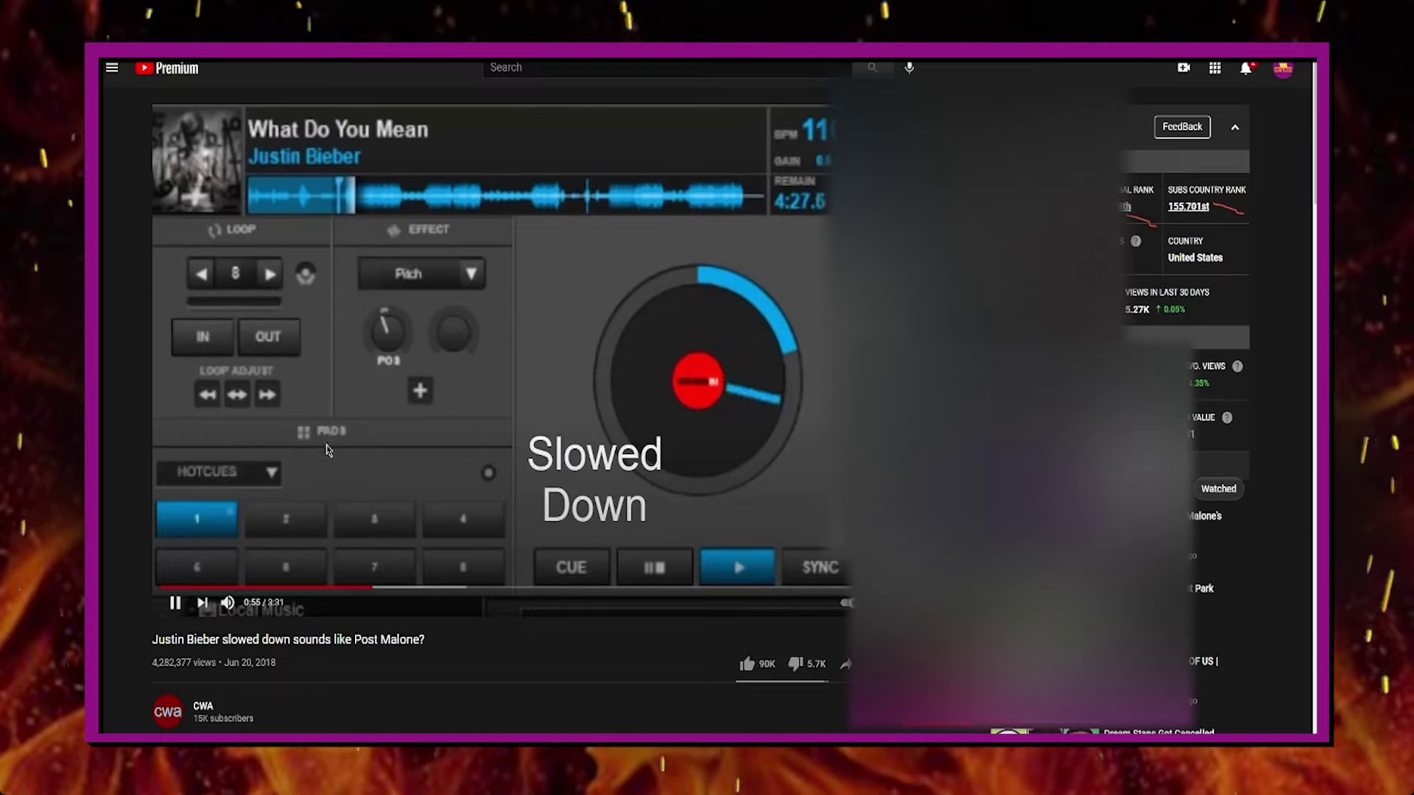
Pause the slowed-down Justin Bieber video playing on YouTube
click(327, 446)
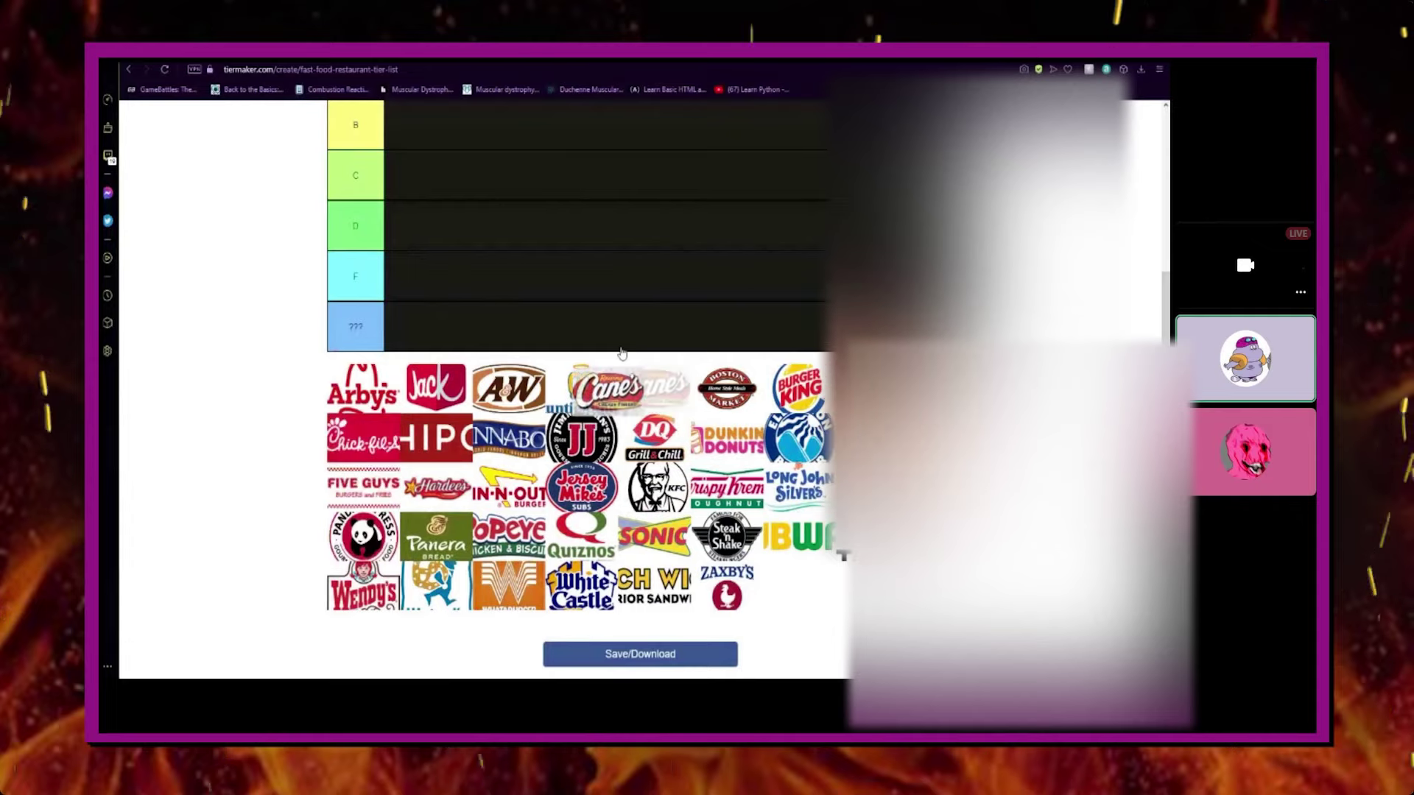
mouse_move(583, 536)
mouse_down()
mouse_move(411, 263)
mouse_move(420, 332)
mouse_up()
scroll(624, 427, down, 1)
scroll(624, 426, down, 1)
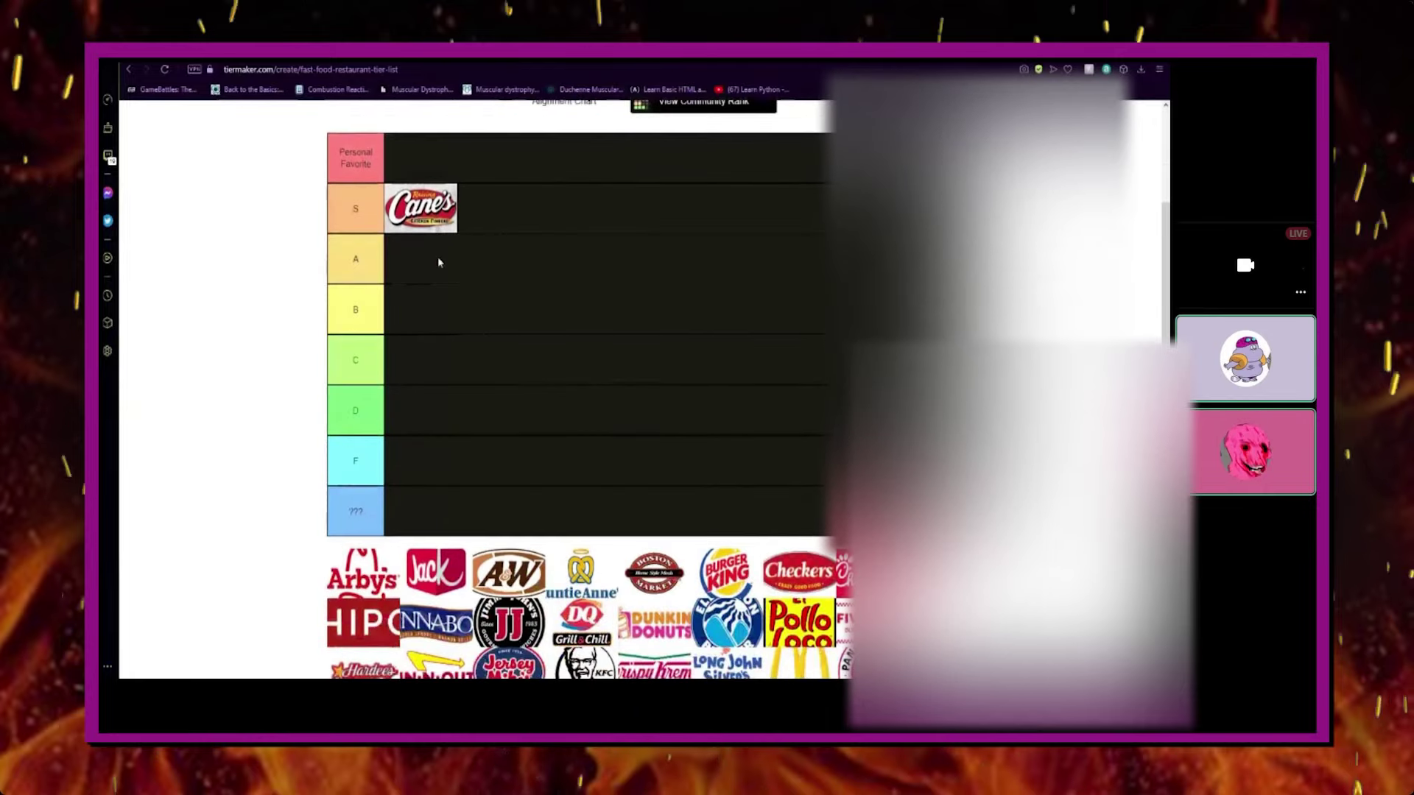
mouse_move(420, 208)
mouse_down()
mouse_move(430, 160)
mouse_move(419, 211)
mouse_up()
scroll(492, 257, down, 2)
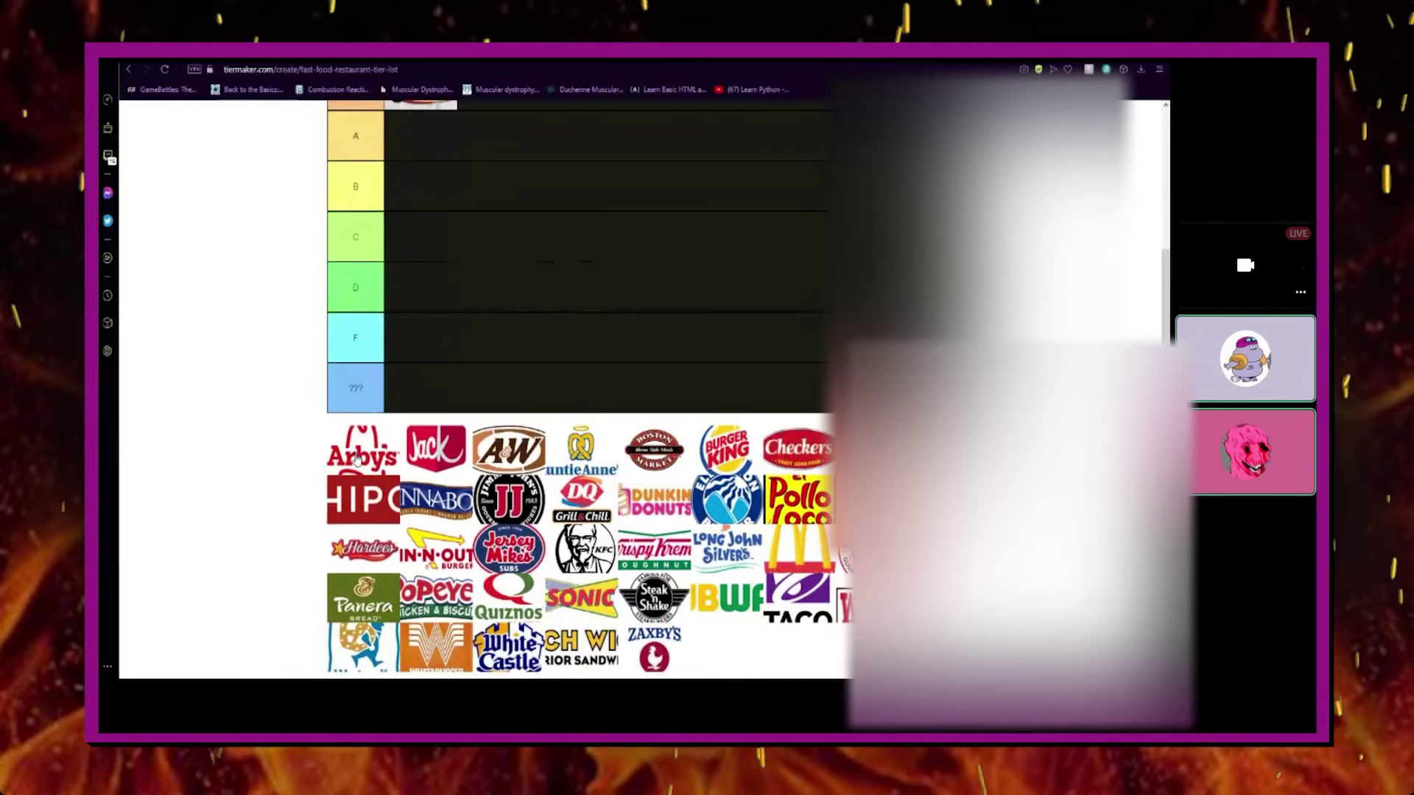
Place Arby's in the D tier and Jack in the Box in the F tier
mouse_move(361, 447)
mouse_down()
mouse_move(420, 326)
mouse_move(419, 288)
mouse_up()
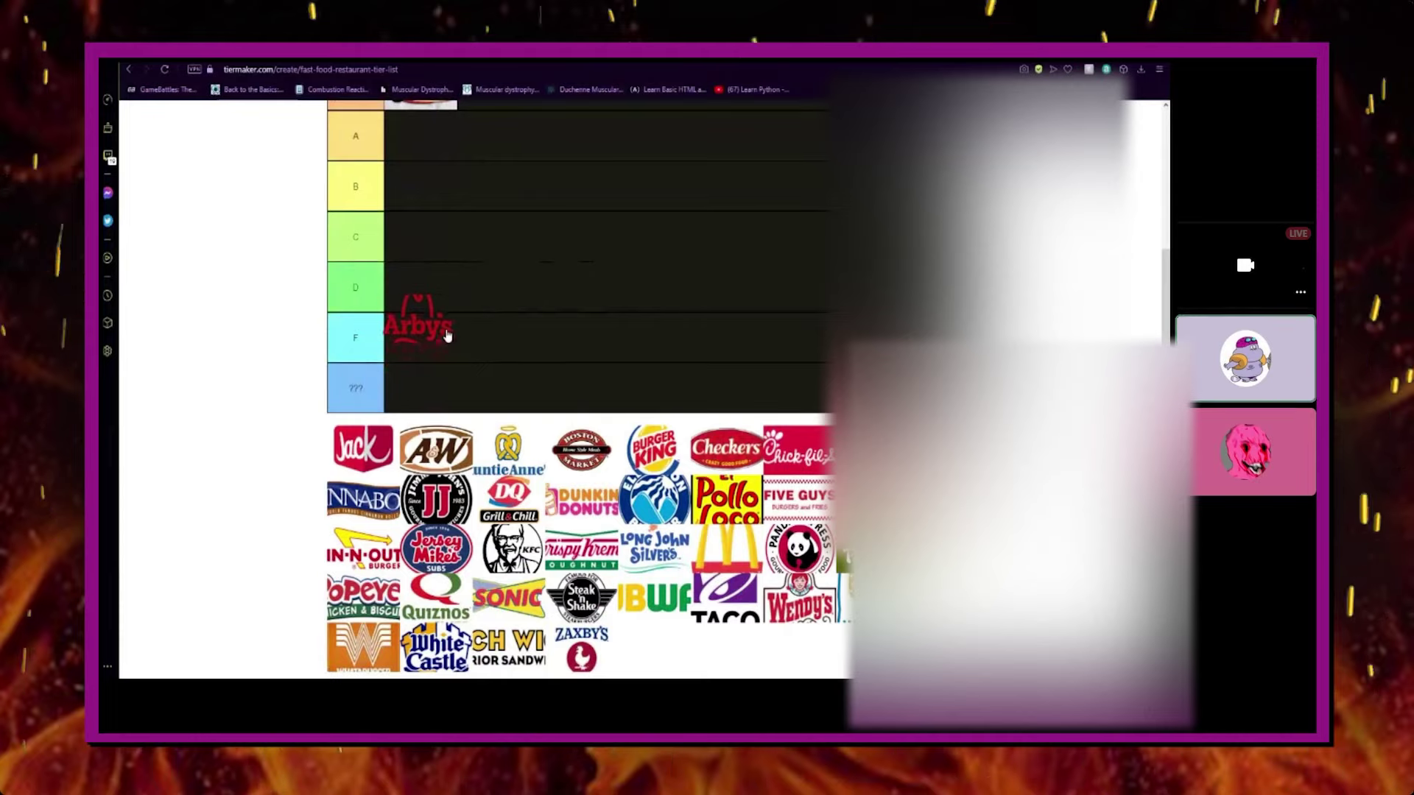
drag(454, 301, 434, 293)
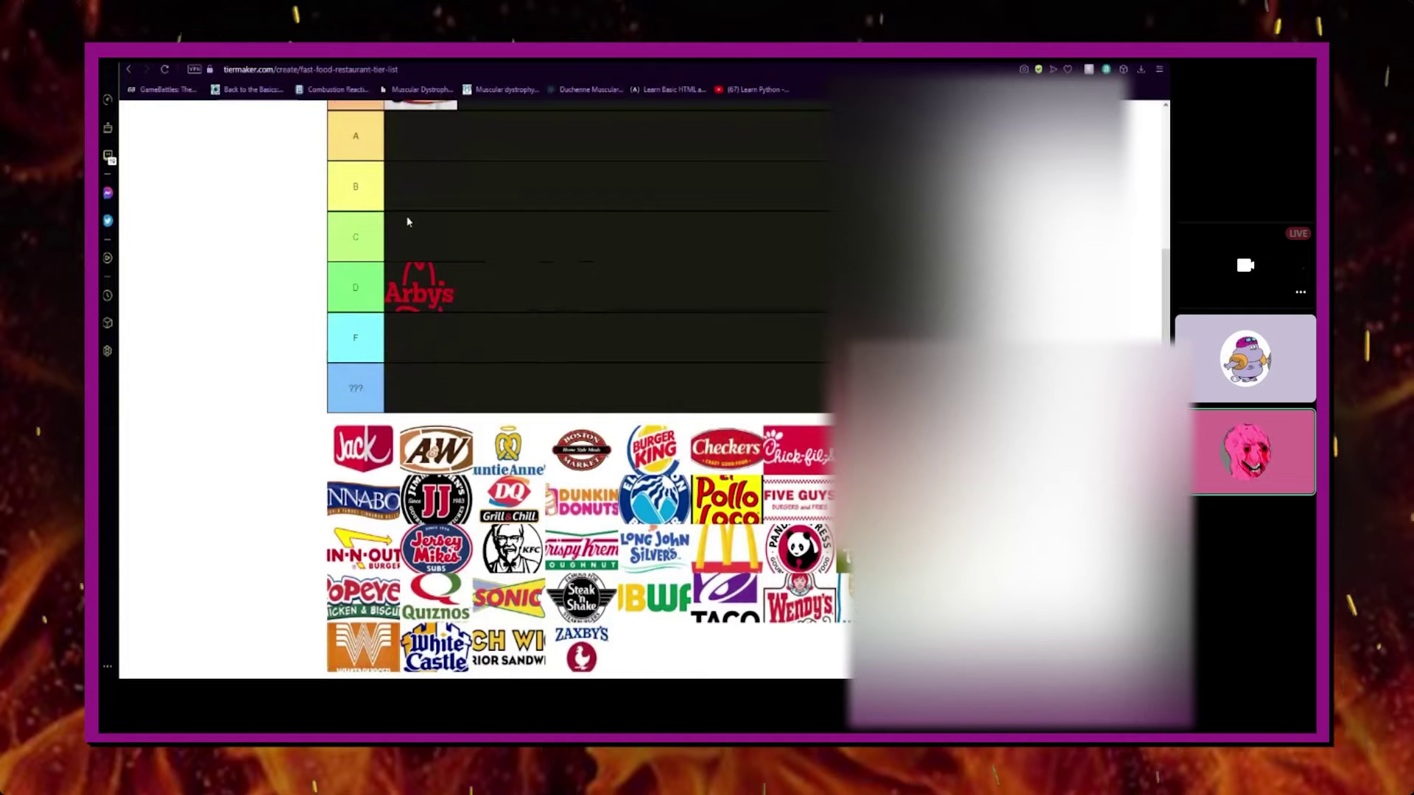
scroll(408, 222, up, 3)
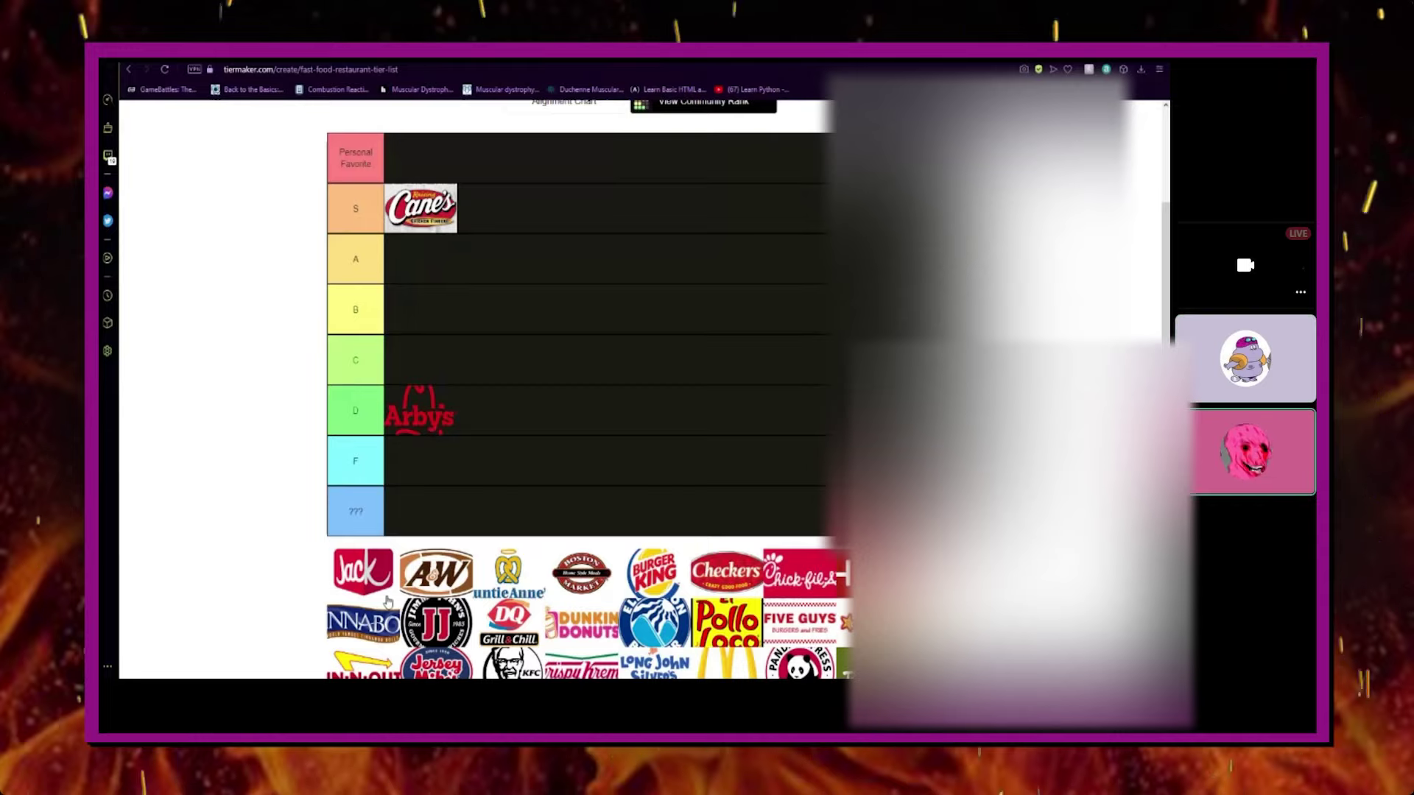
drag(359, 568, 420, 459)
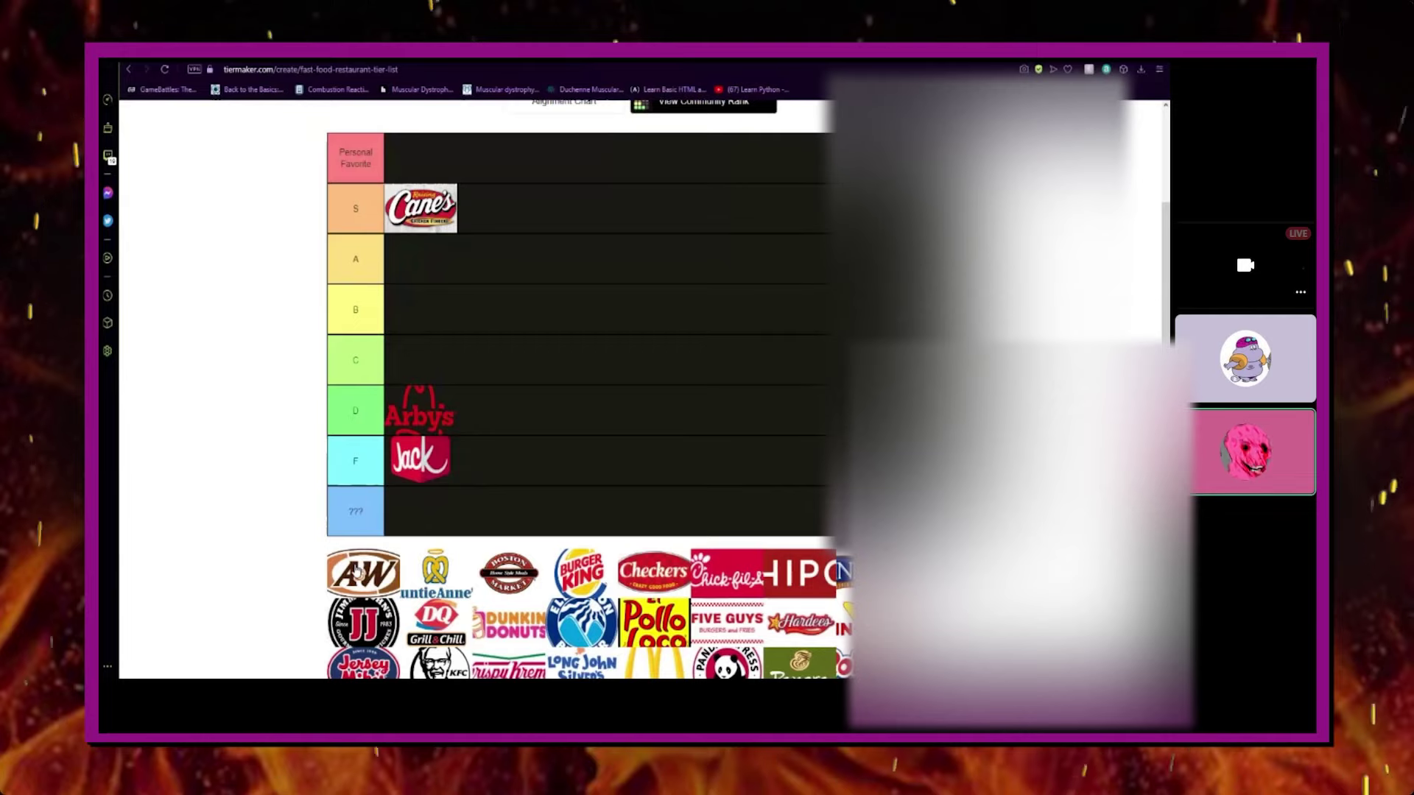
Move A&W from the unranked pool into the B tier
drag(357, 575, 420, 310)
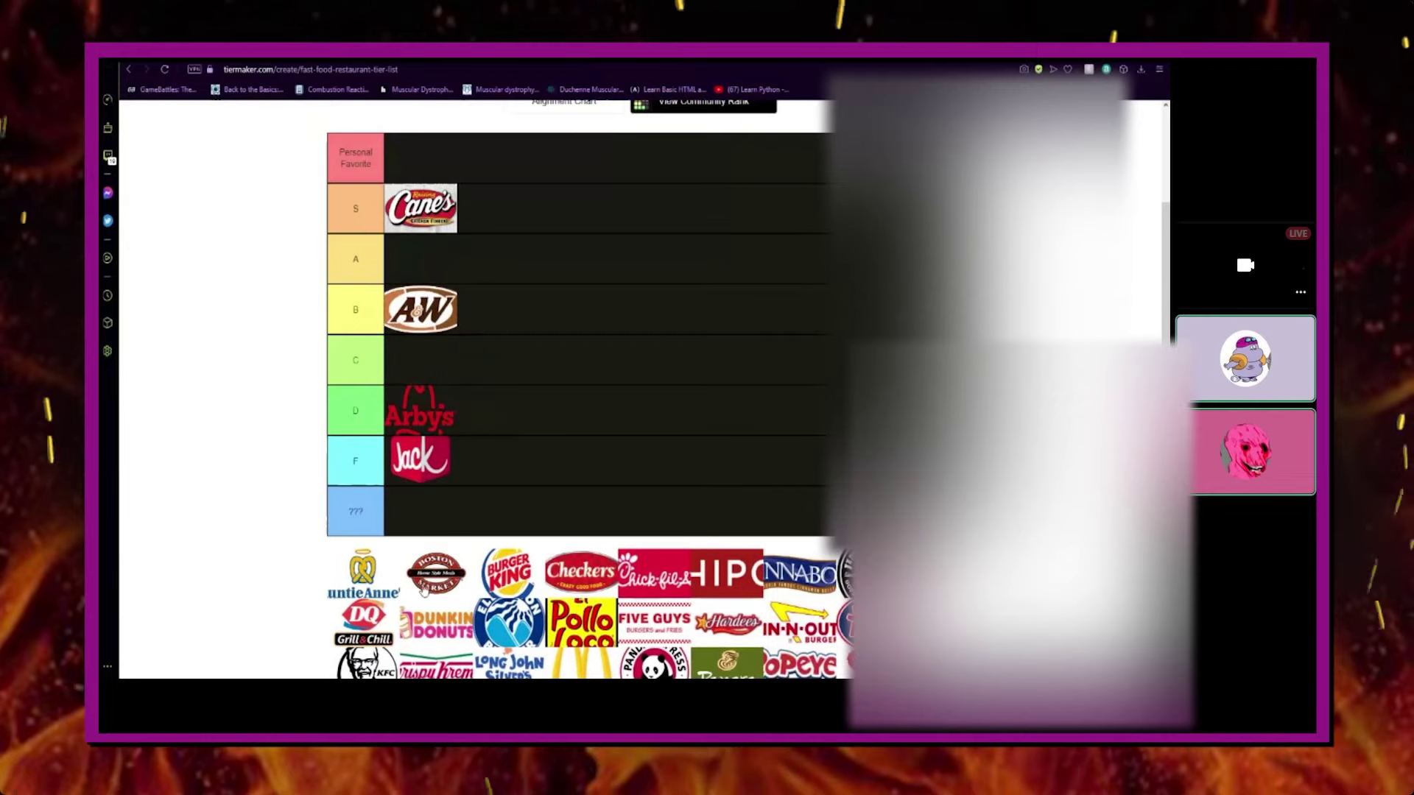
drag(363, 577, 366, 557)
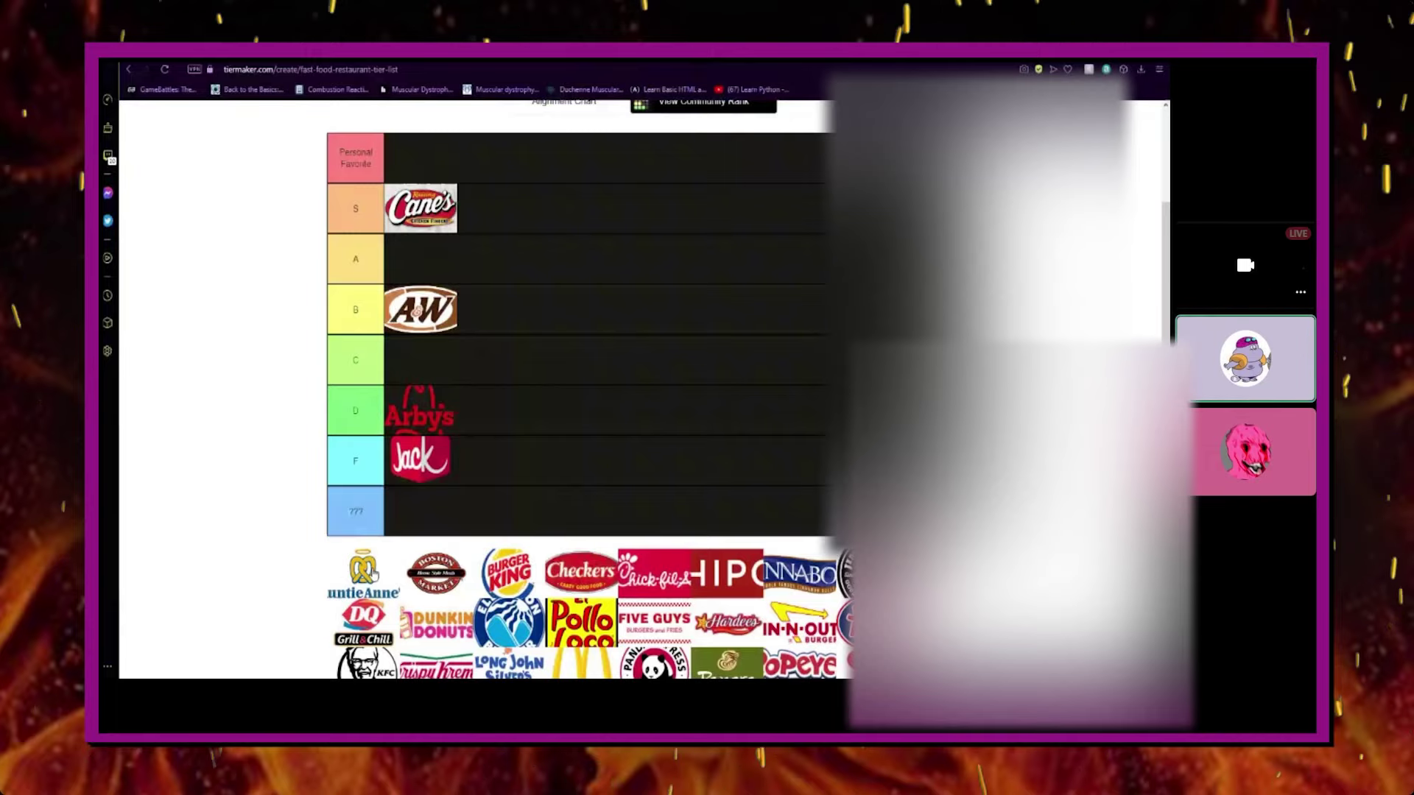
drag(363, 572, 365, 568)
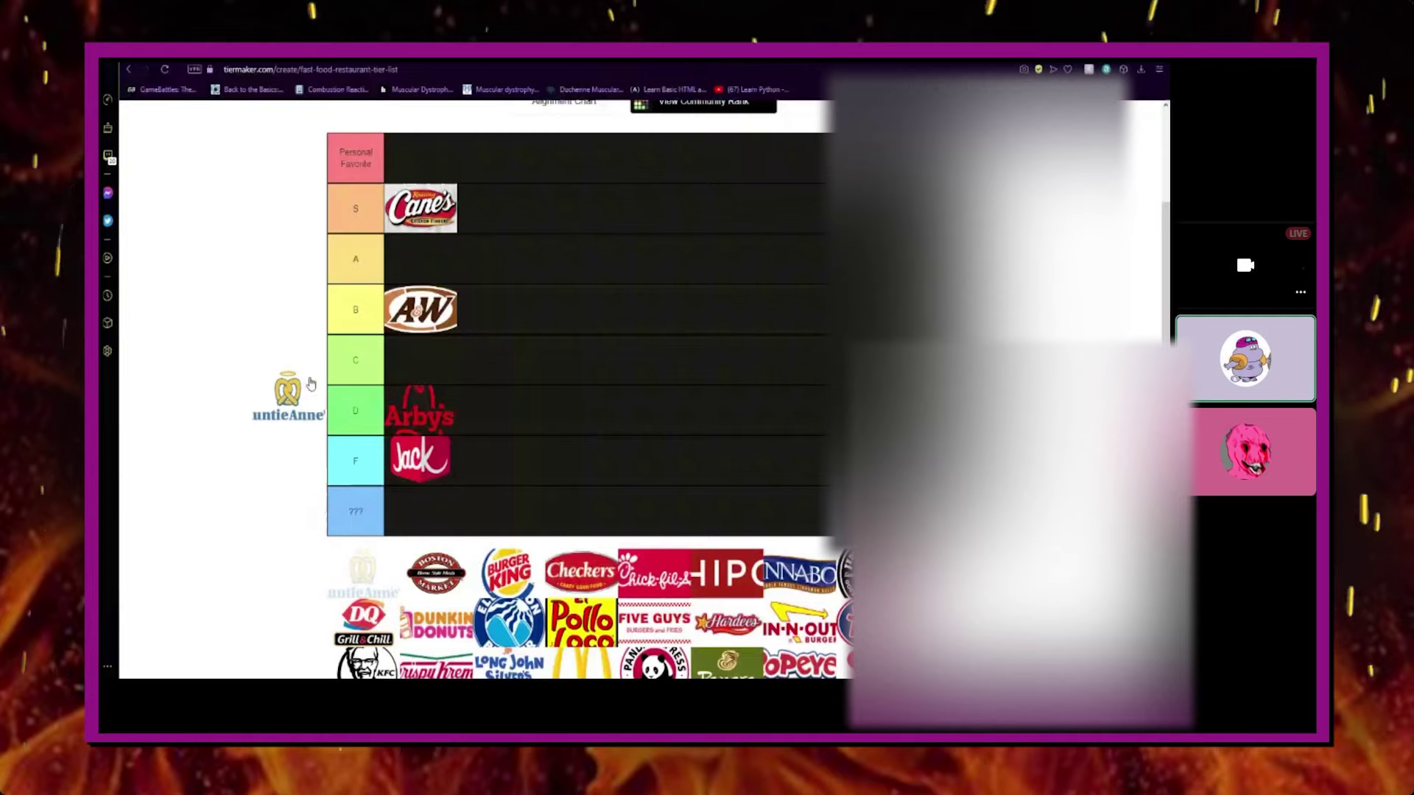
mouse_move(365, 568)
mouse_down()
mouse_move(527, 321)
mouse_move(516, 363)
mouse_up()
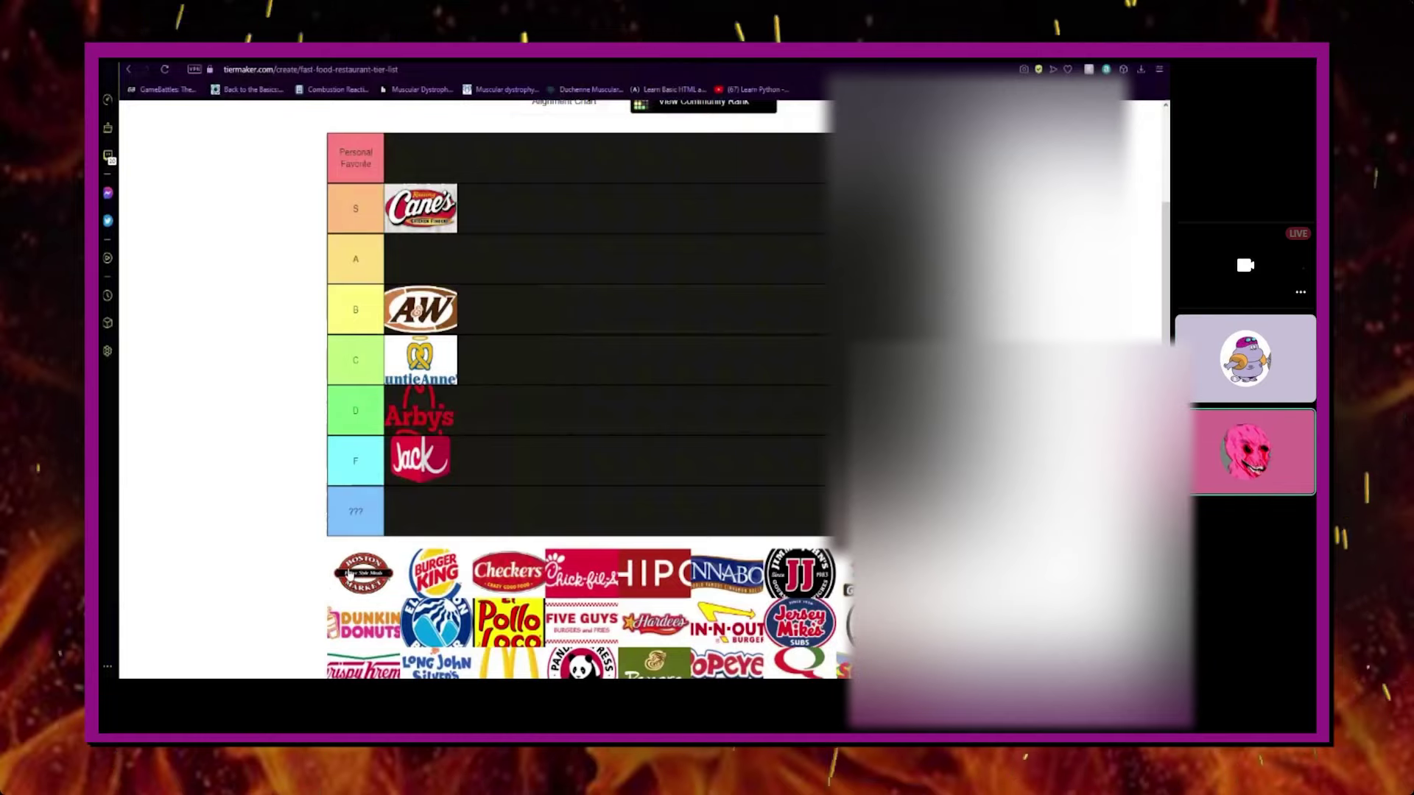
drag(362, 572, 417, 511)
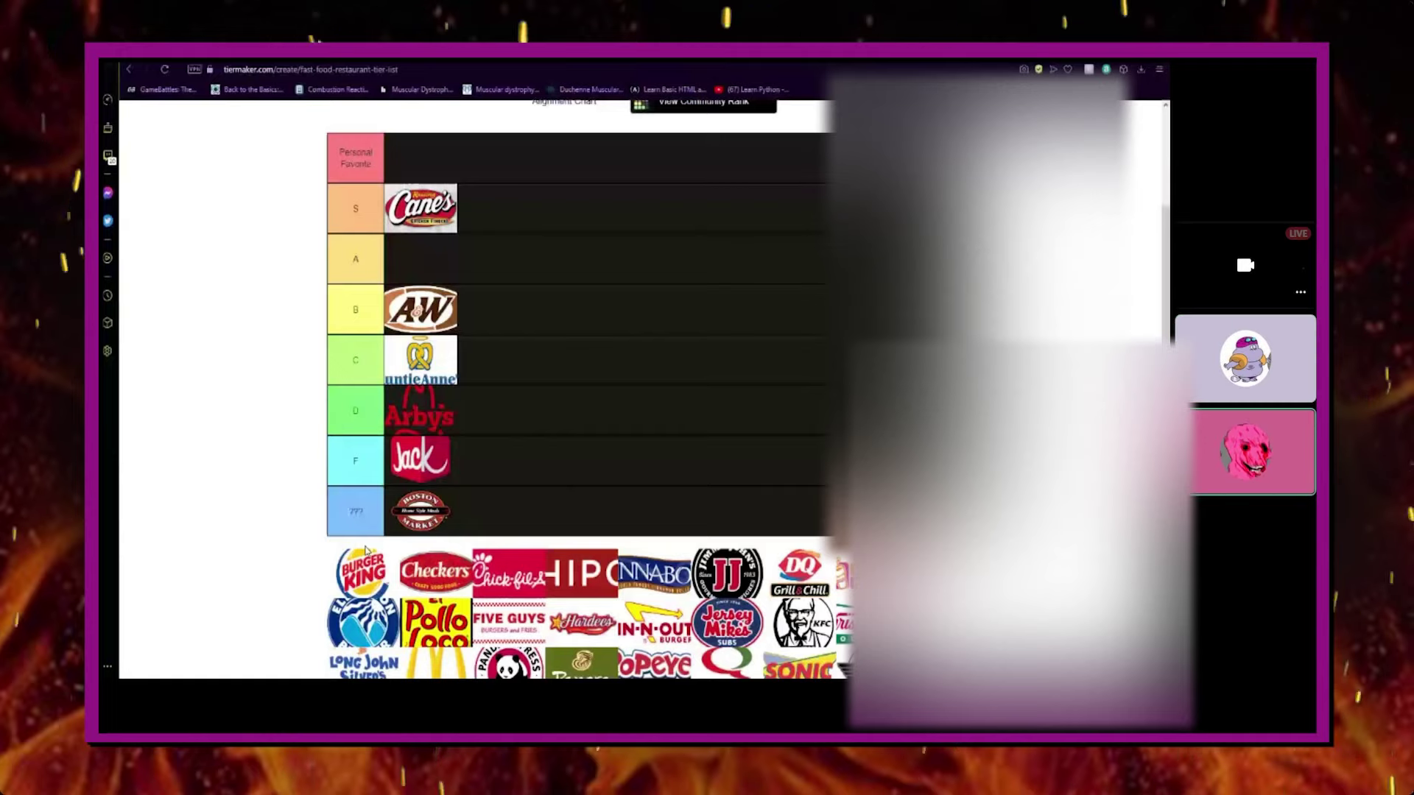
Place Burger King in the C tier next to Auntie Anne's
drag(361, 569, 494, 360)
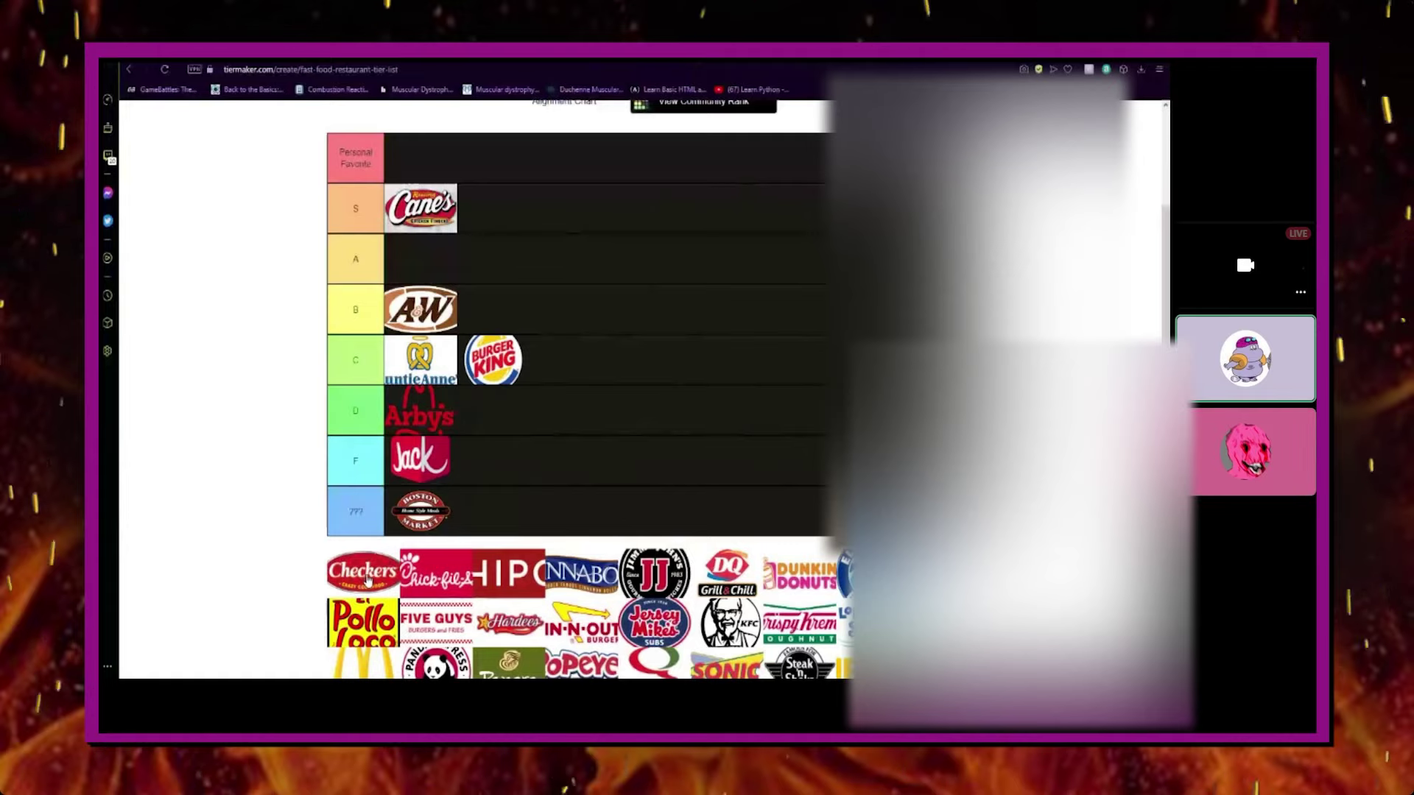
drag(360, 572, 332, 570)
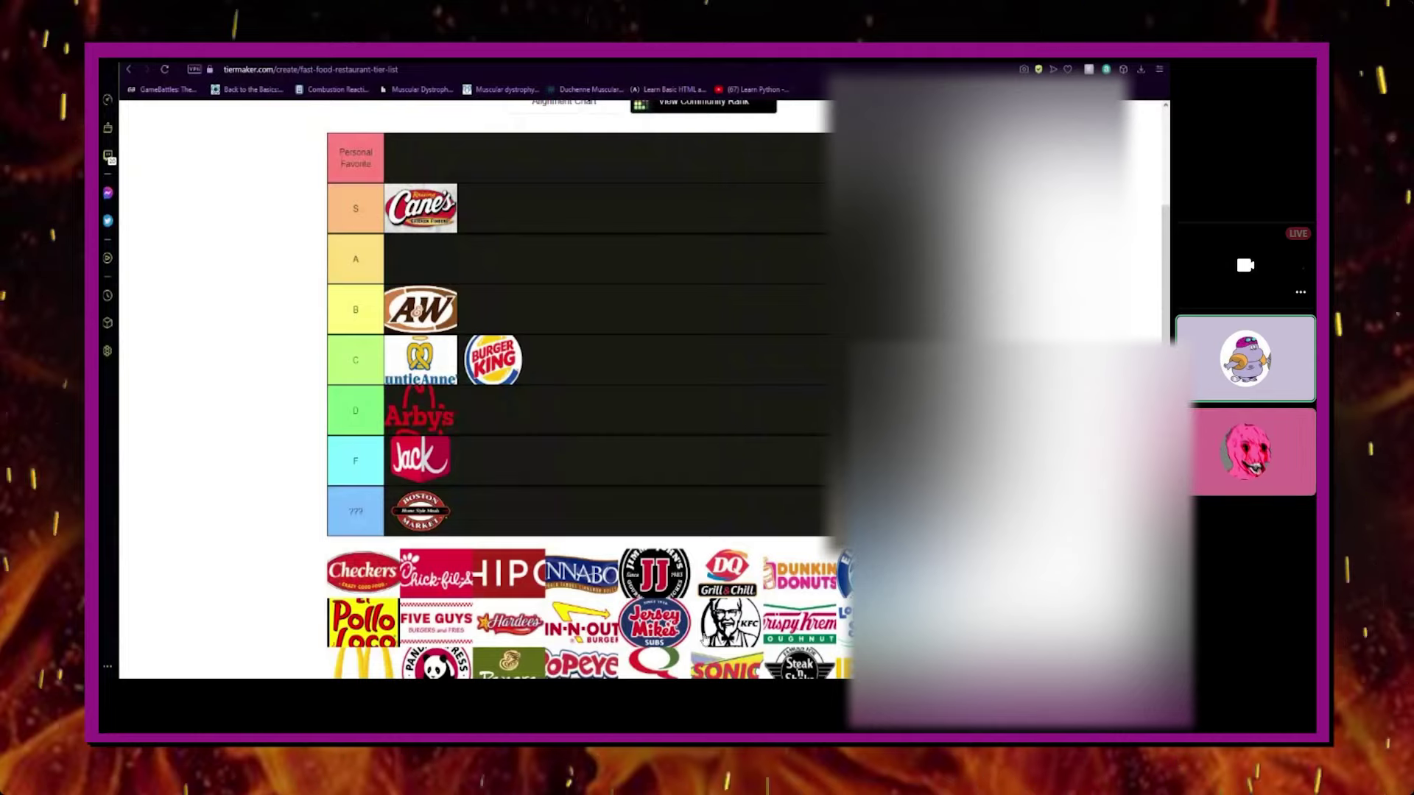
Drop Checkers into the C tier right after Burger King
mouse_move(363, 571)
mouse_down()
mouse_move(414, 520)
mouse_move(455, 396)
mouse_move(566, 358)
mouse_up()
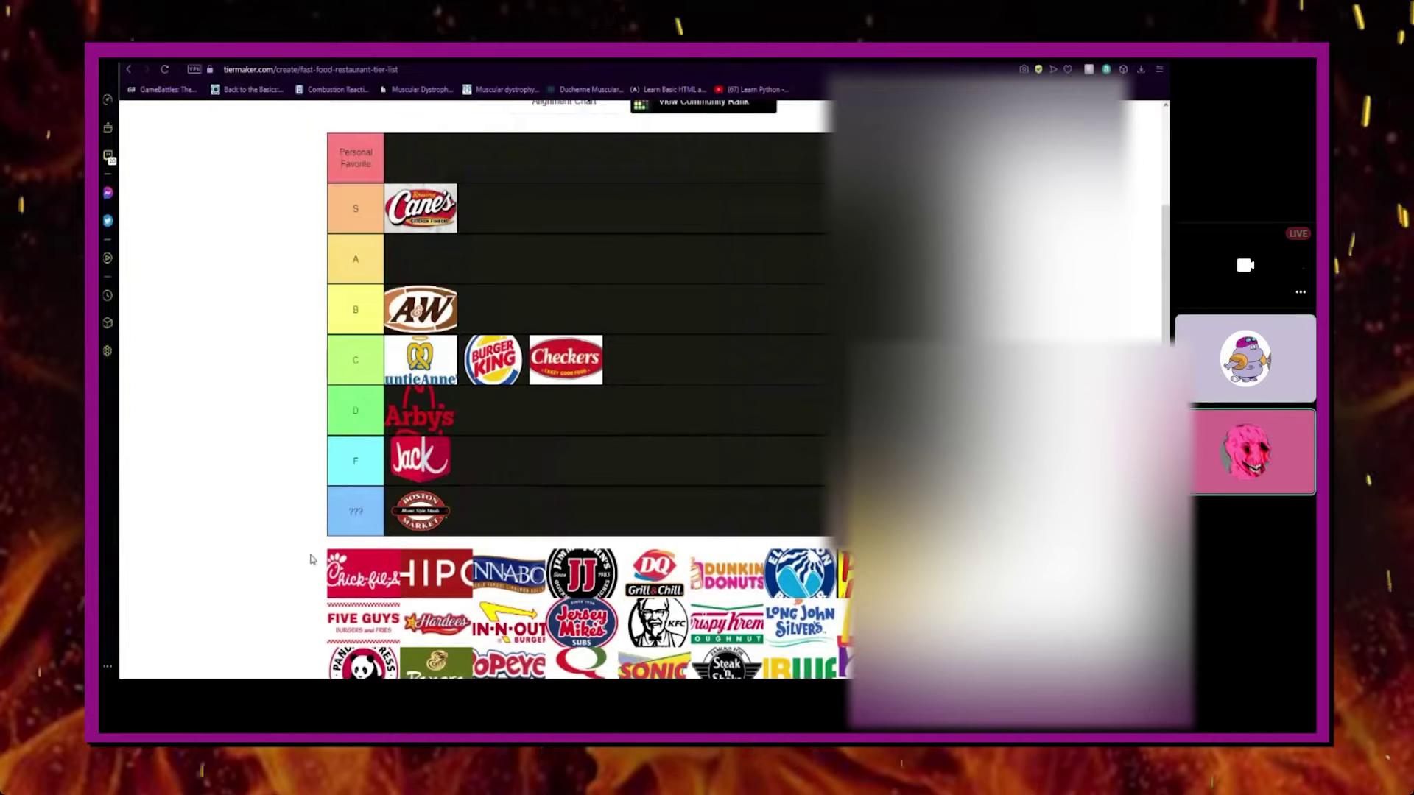
scroll(312, 559, down, 3)
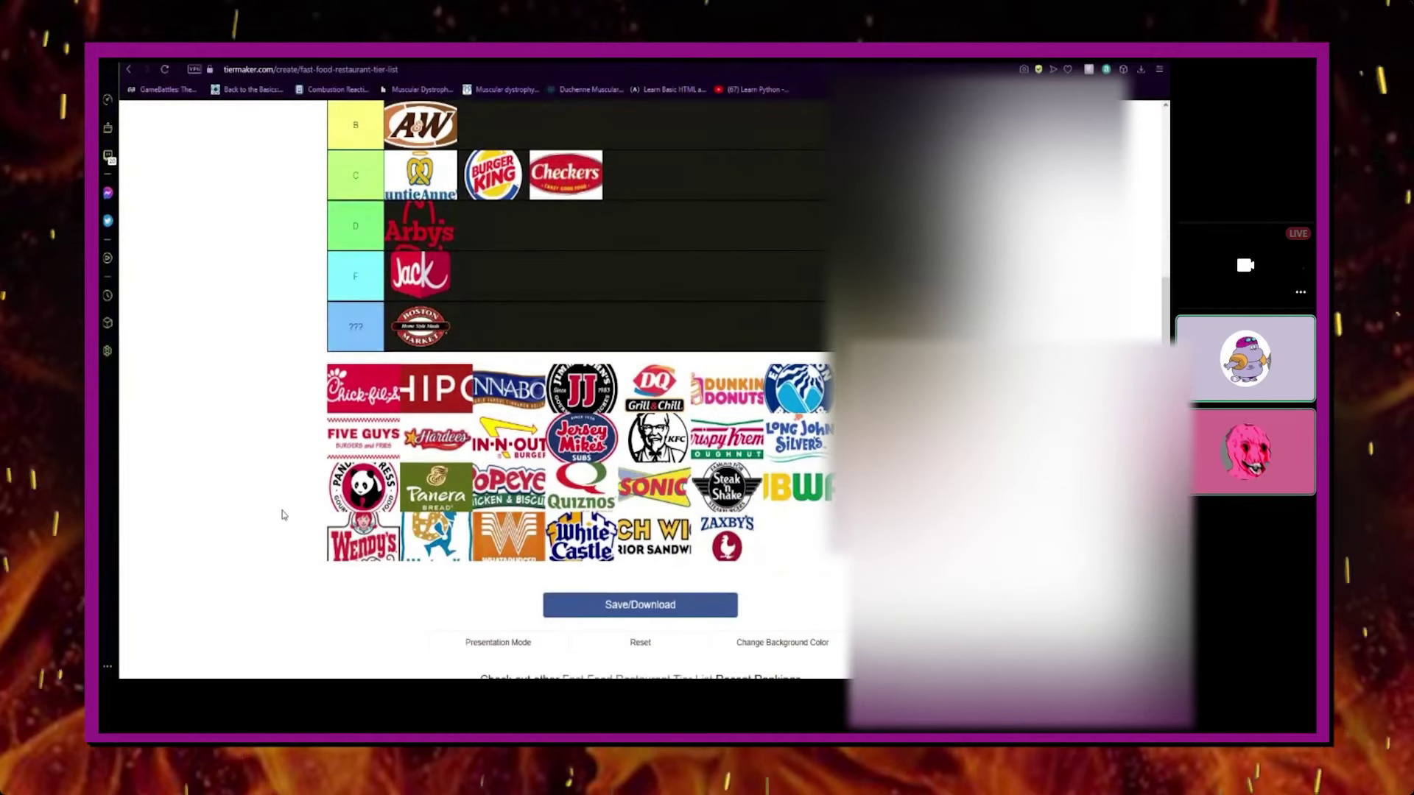
scroll(283, 514, up, 1)
scroll(283, 513, up, 3)
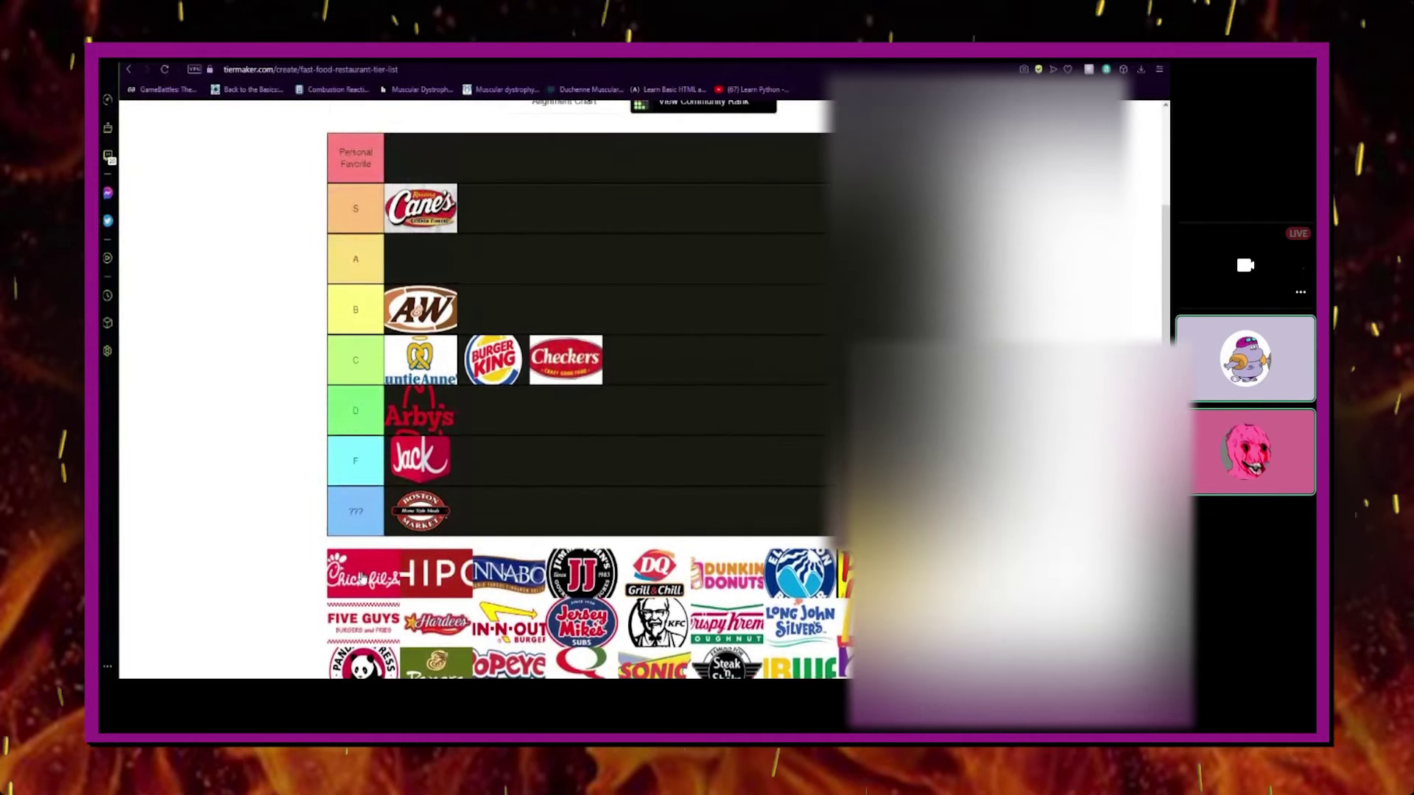
mouse_move(365, 575)
mouse_down()
mouse_move(542, 392)
mouse_move(359, 574)
mouse_up()
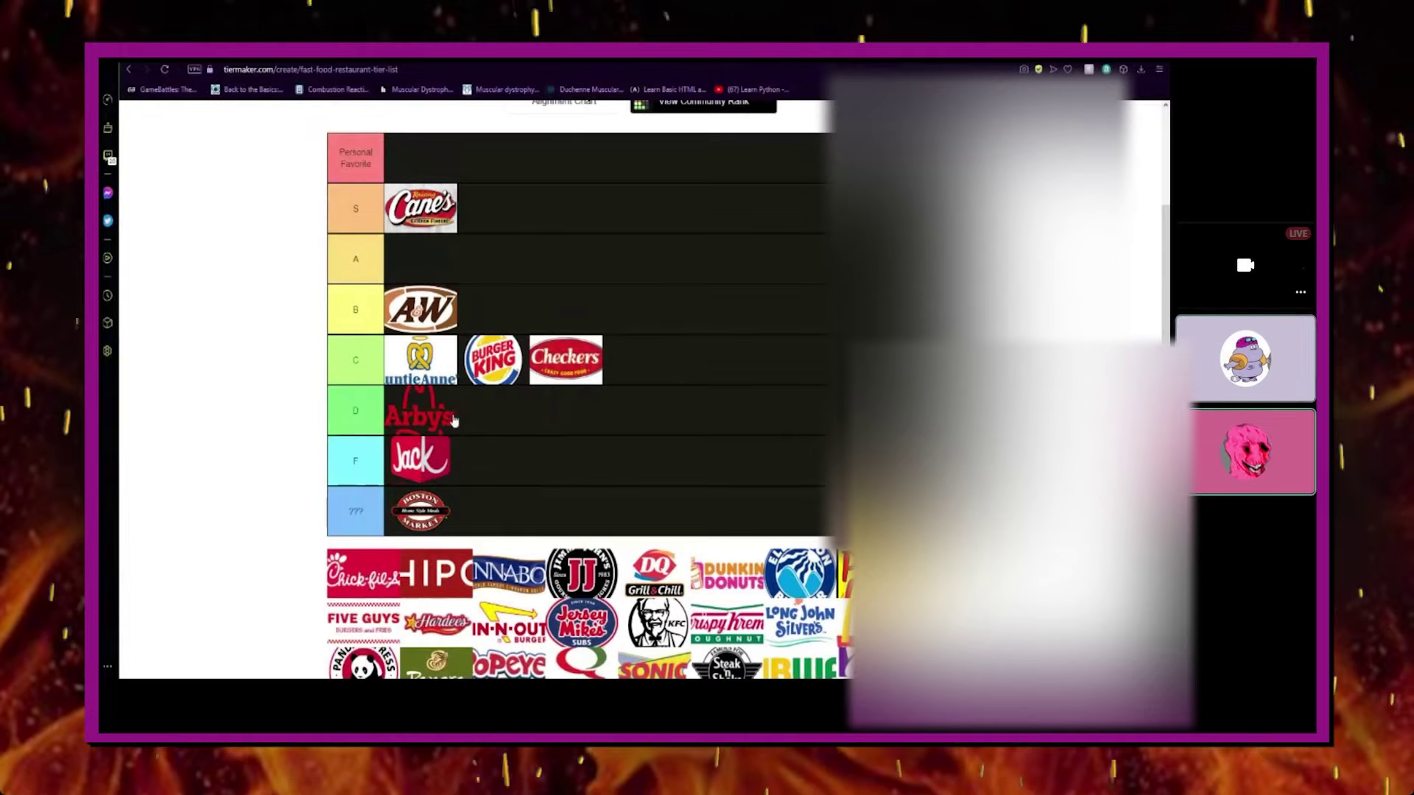
Drop Burger King to D beside Arby's, then rank Chick-fil-A in C and Chipotle in A
drag(494, 361, 493, 414)
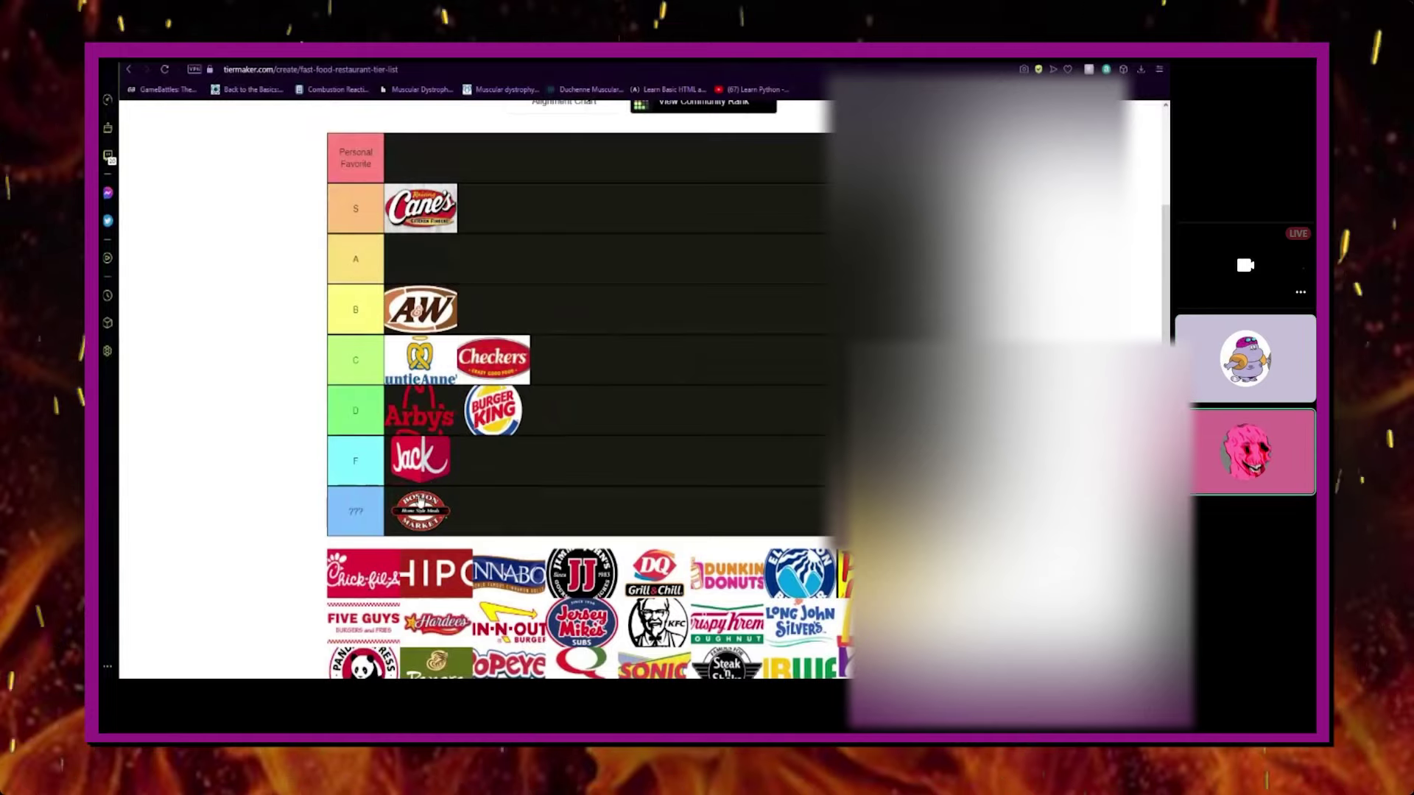
drag(362, 574, 566, 360)
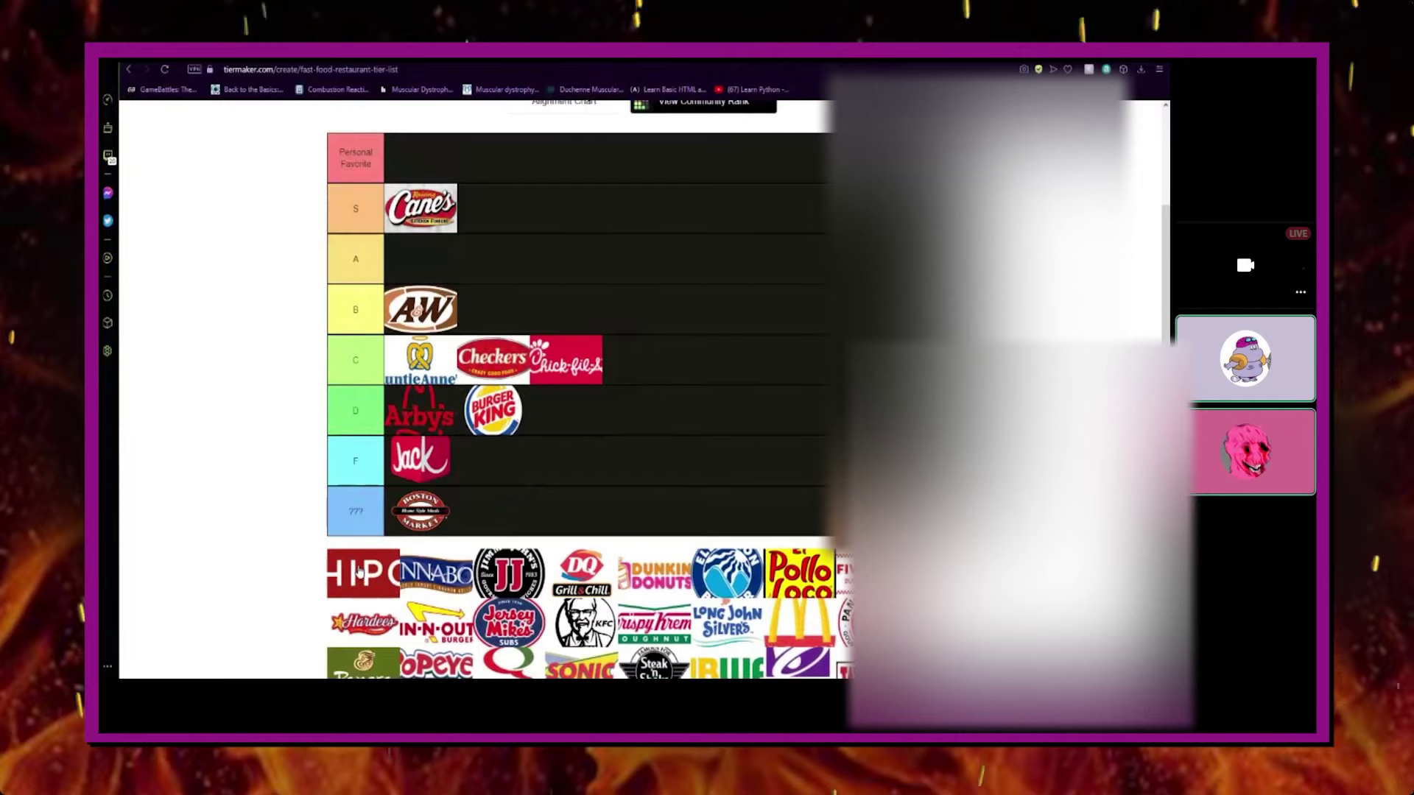
drag(363, 572, 512, 253)
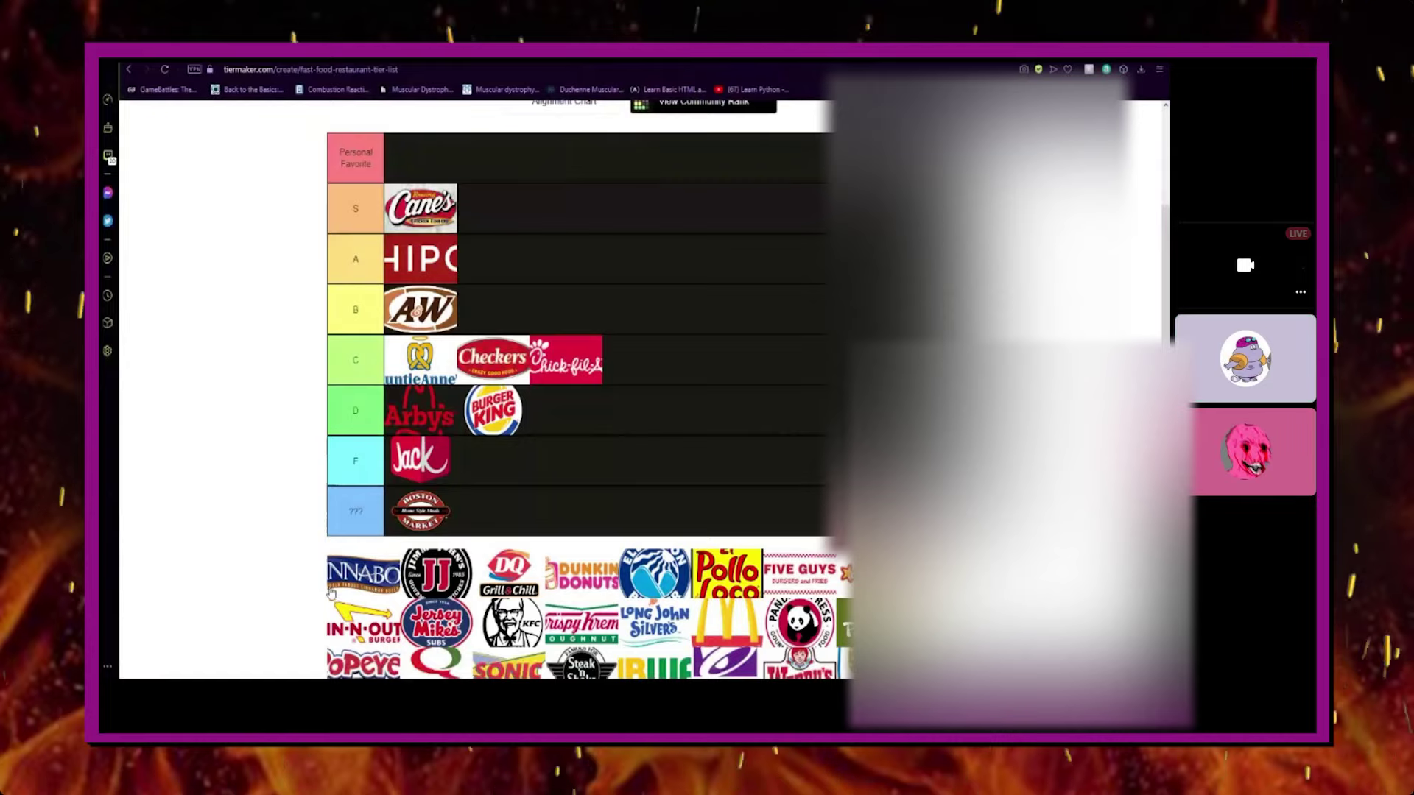
scroll(256, 528, down, 5)
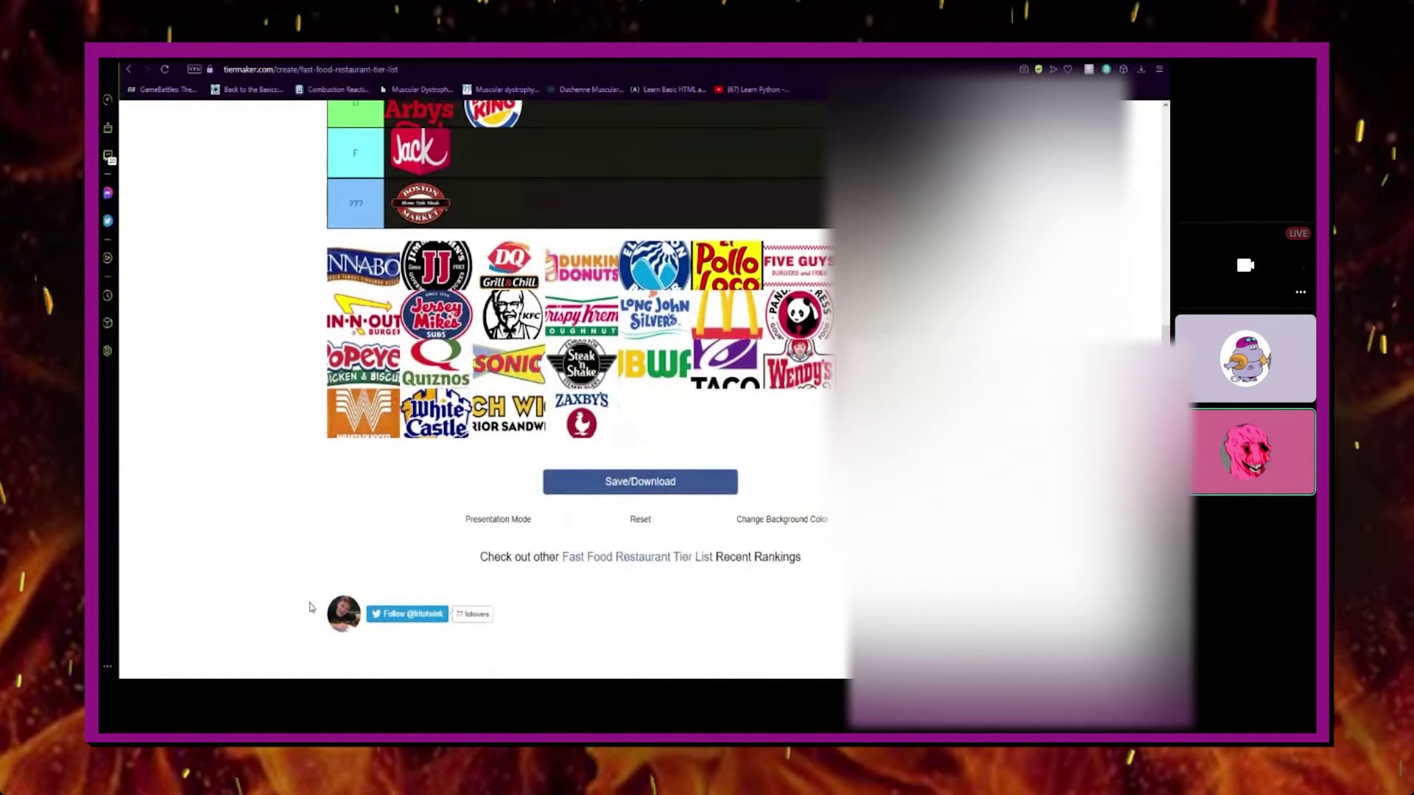
scroll(256, 529, down, 5)
scroll(330, 565, up, 4)
scroll(330, 566, up, 5)
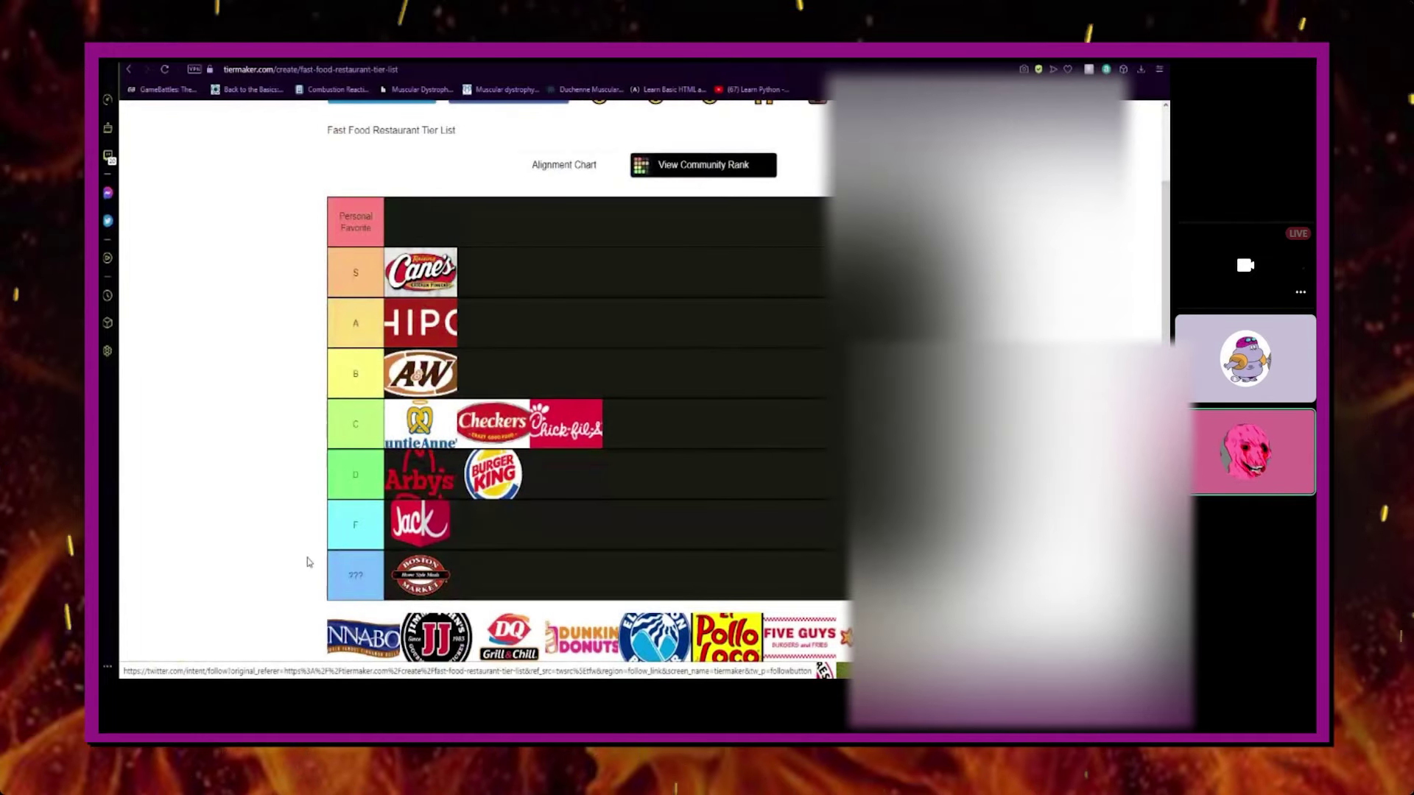
scroll(310, 562, down, 1)
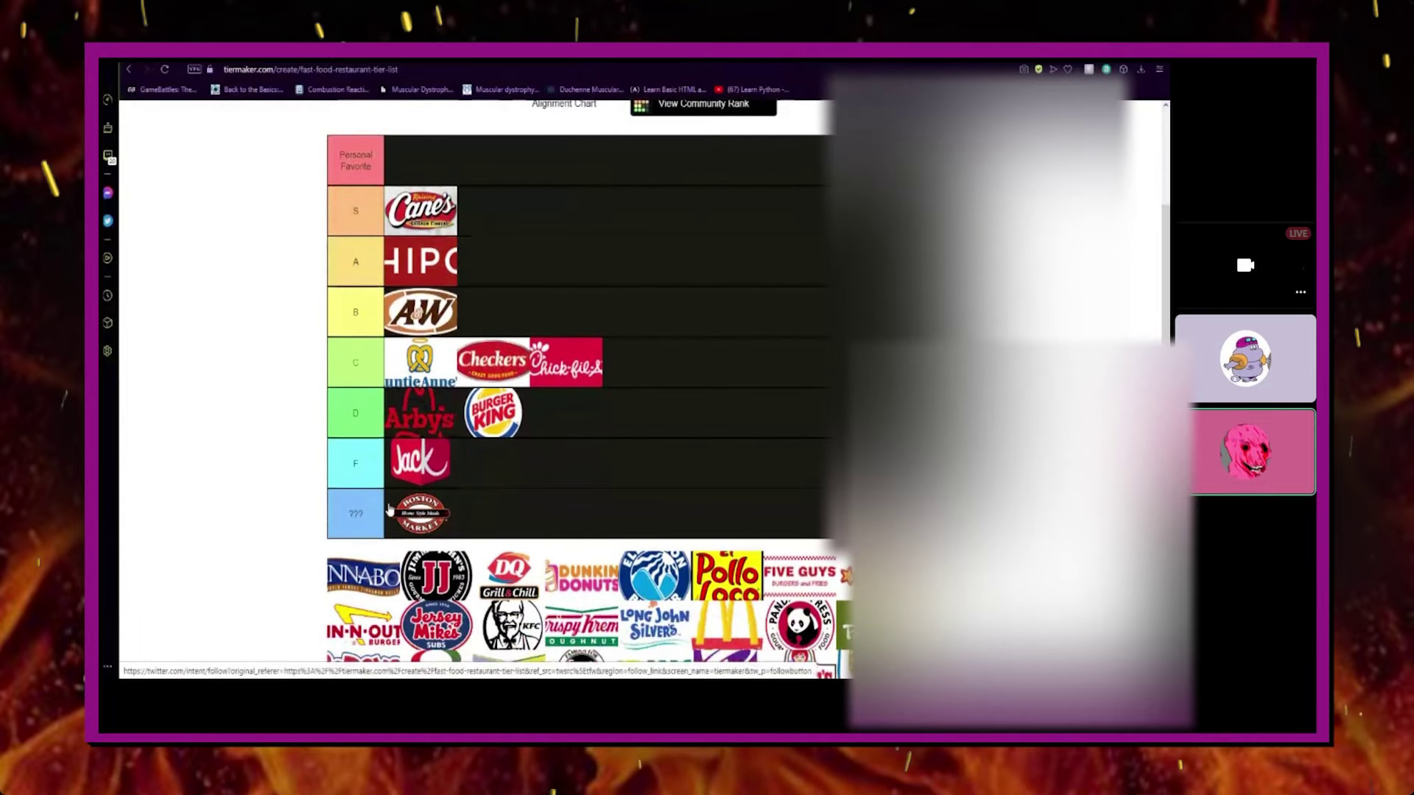
scroll(332, 475, down, 1)
scroll(299, 453, up, 1)
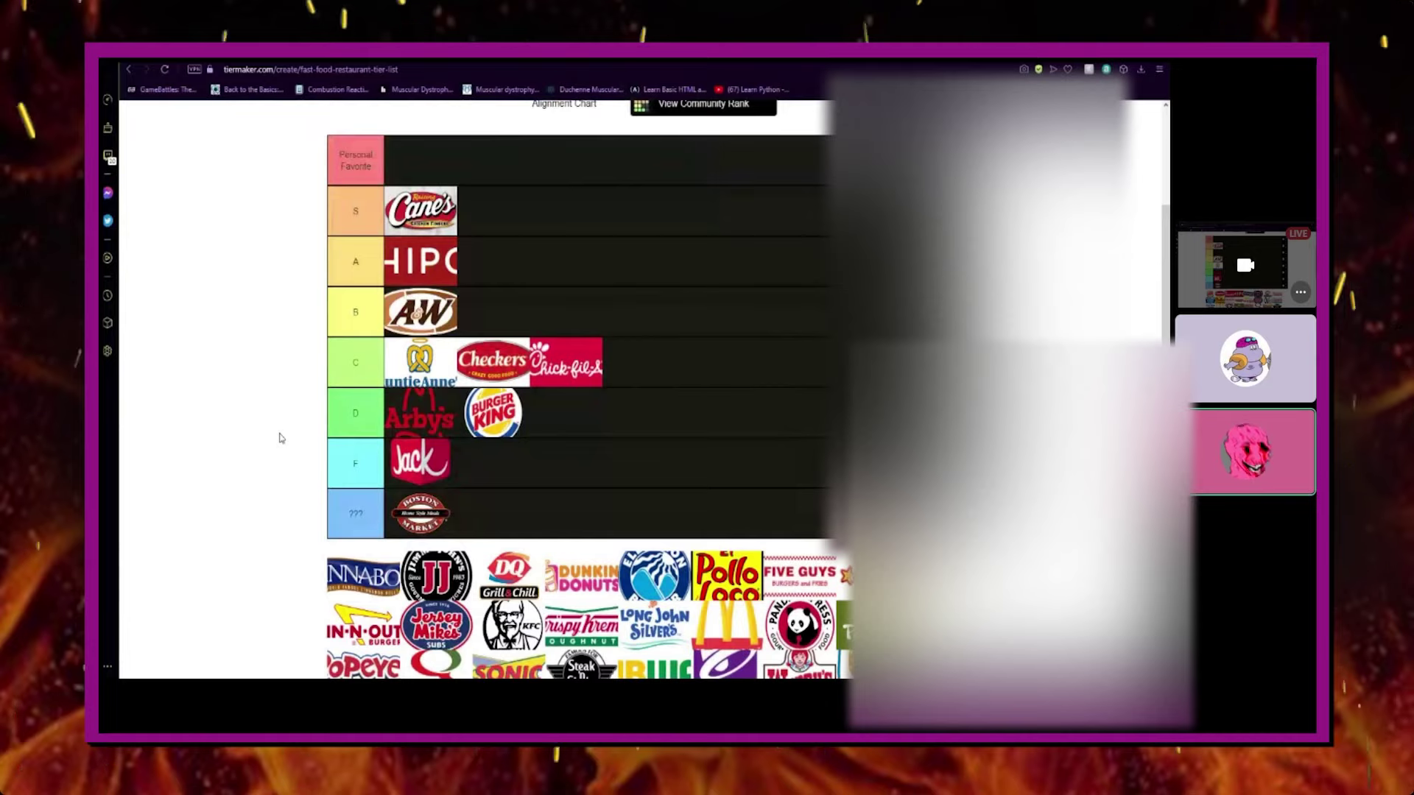
Place the blue-lettered Cinnabon logo in the B tier beside A&W
drag(363, 573, 494, 313)
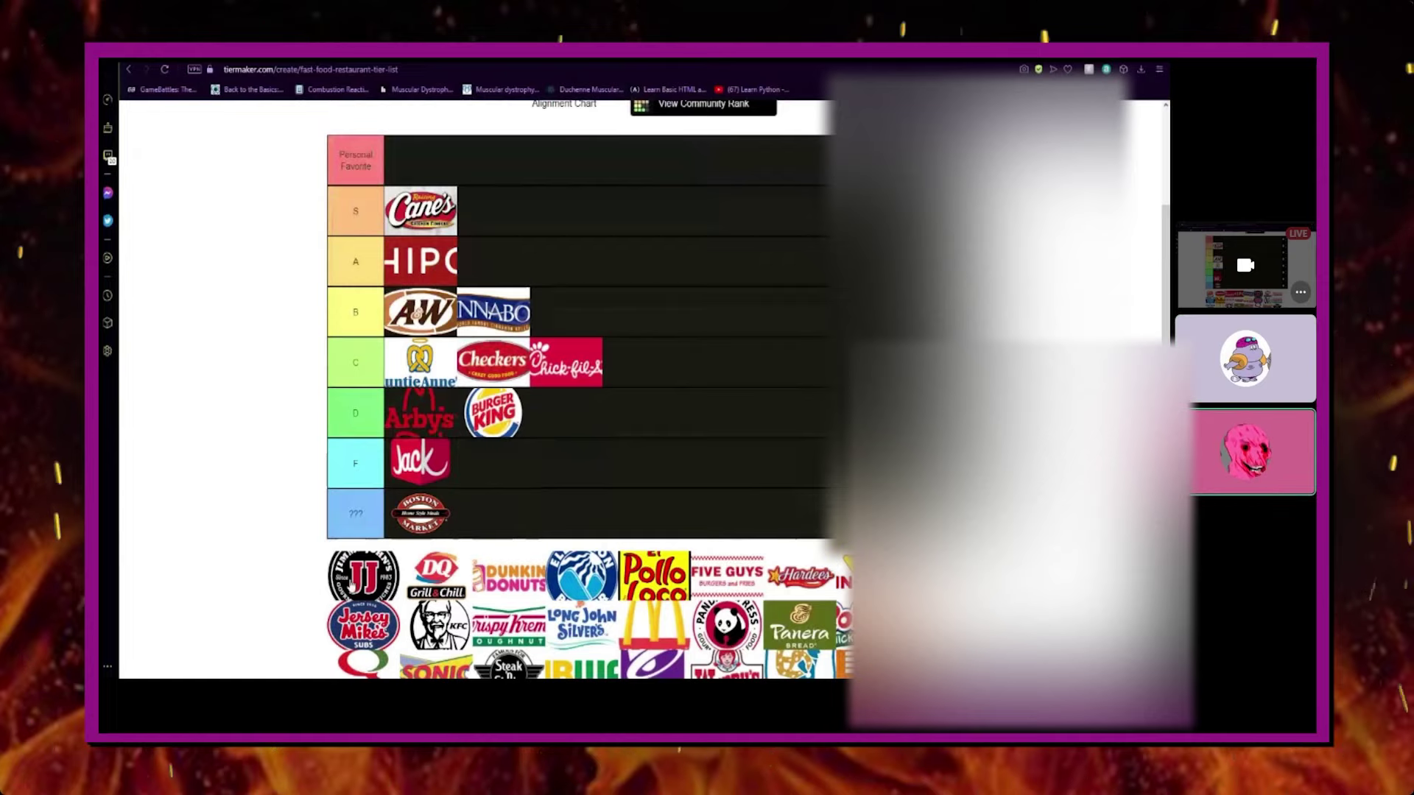
Put Jimmy John's in the D tier after Burger King, after one trial placement
mouse_move(361, 576)
mouse_down()
mouse_move(635, 365)
mouse_move(585, 470)
mouse_up()
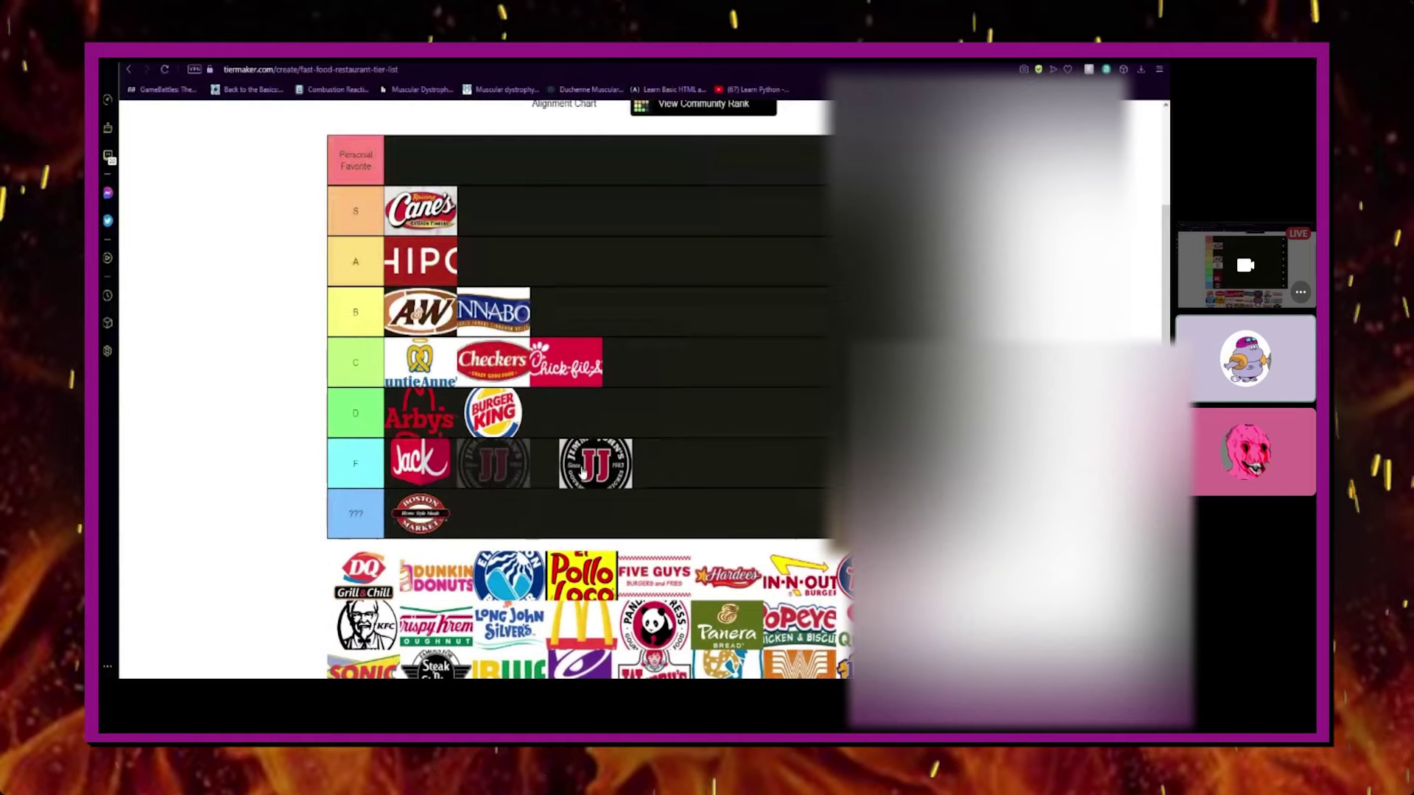
drag(585, 469, 365, 575)
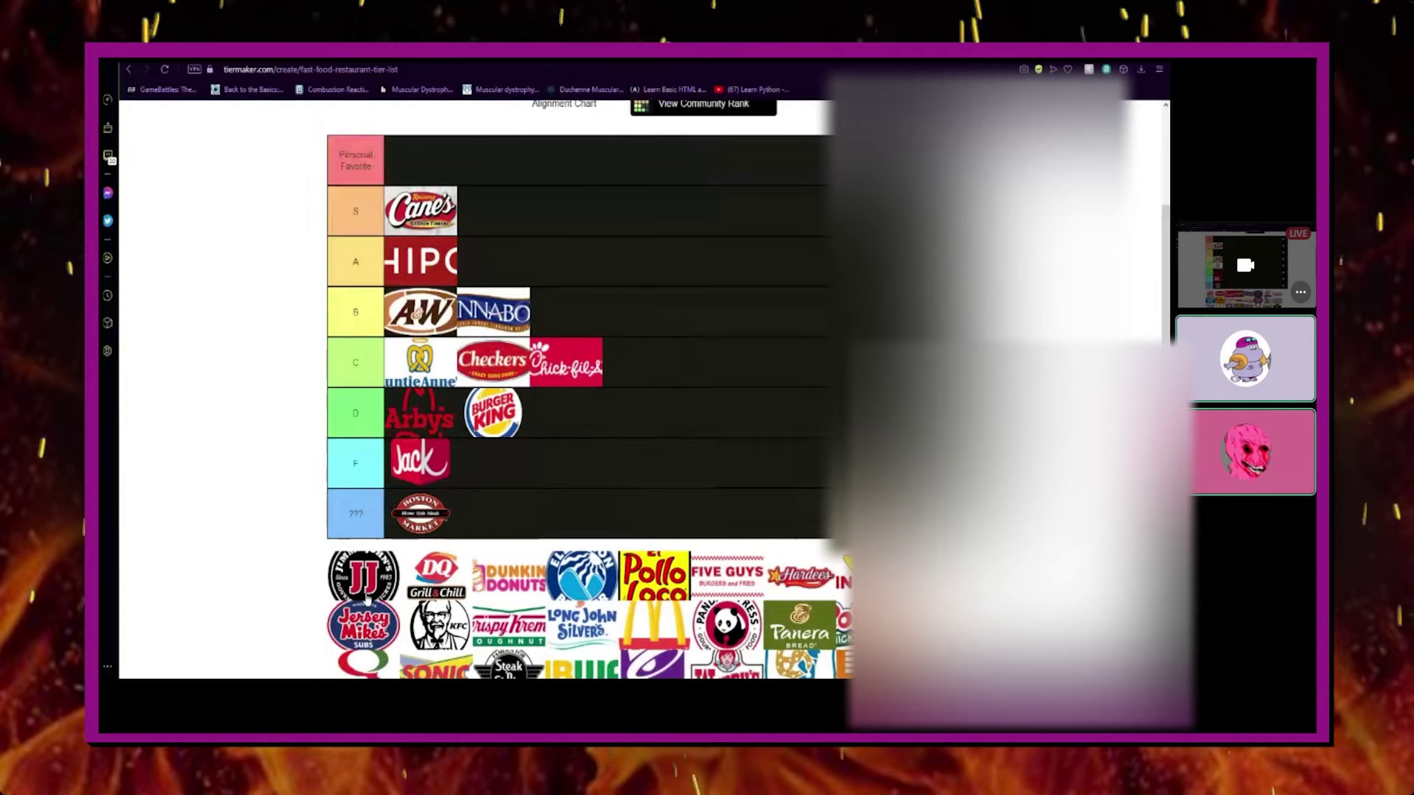
drag(363, 575, 566, 413)
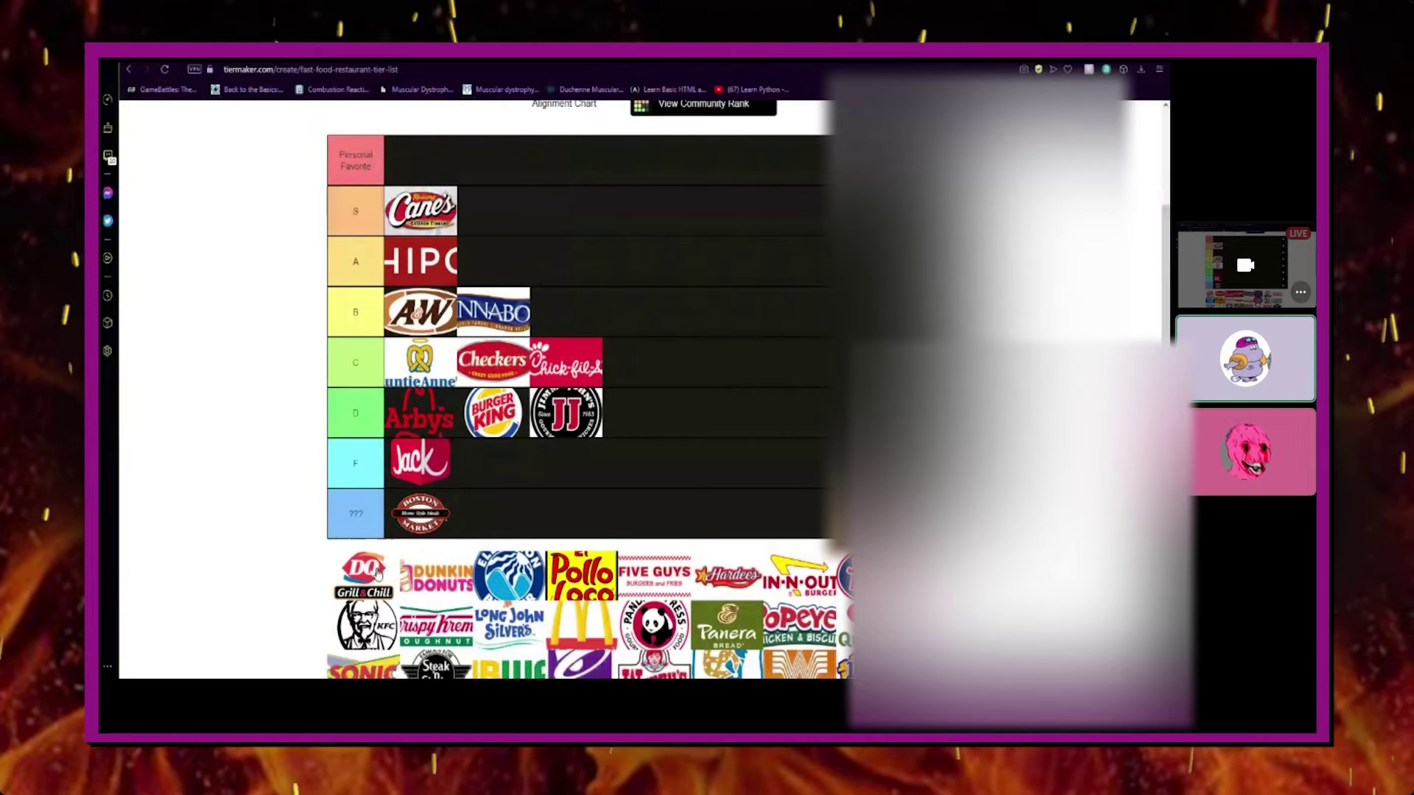
mouse_move(364, 574)
mouse_down()
mouse_move(348, 620)
mouse_move(359, 572)
mouse_up()
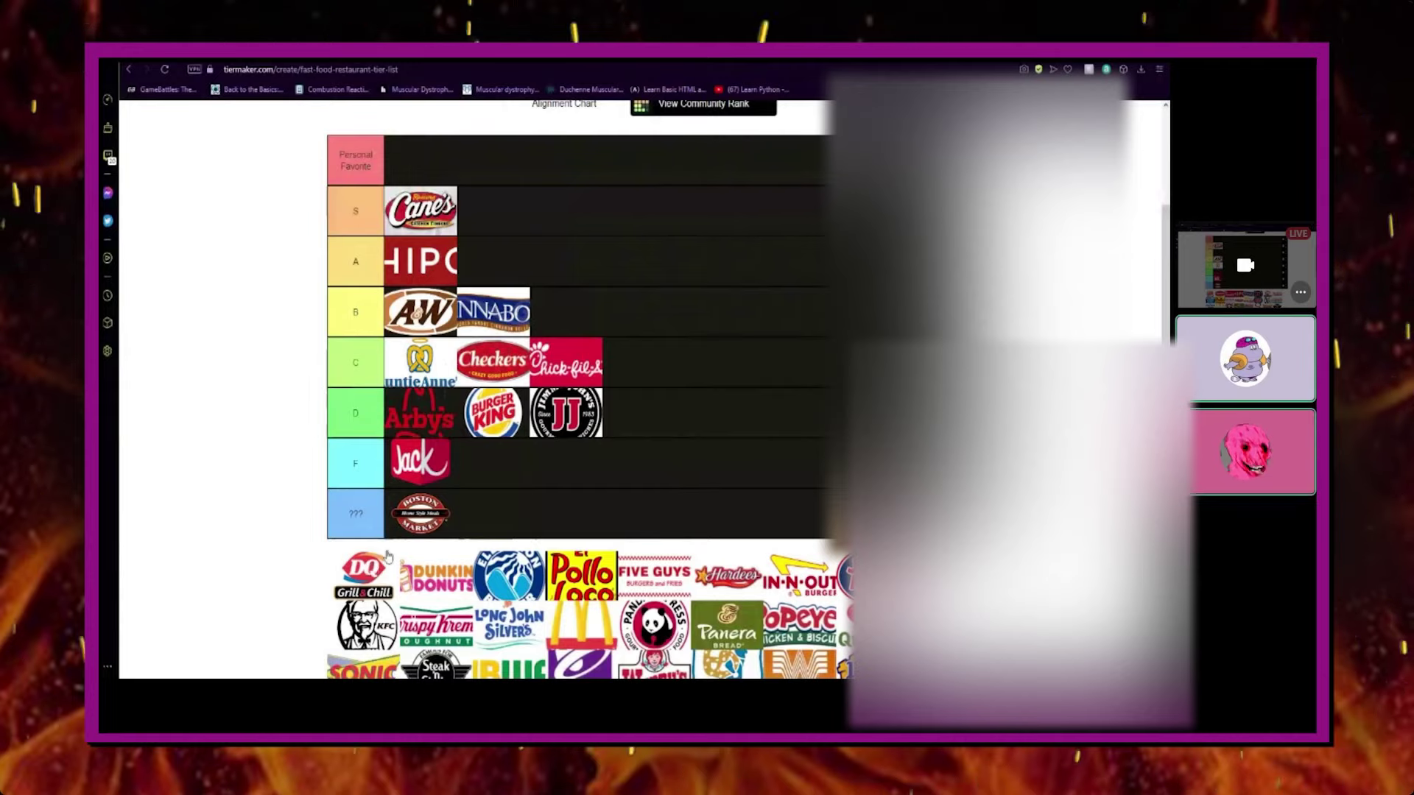
Place Dairy Queen ahead of Chick-fil-A in C, move Chick-fil-A to D, add Five Guys to S
drag(365, 575, 640, 363)
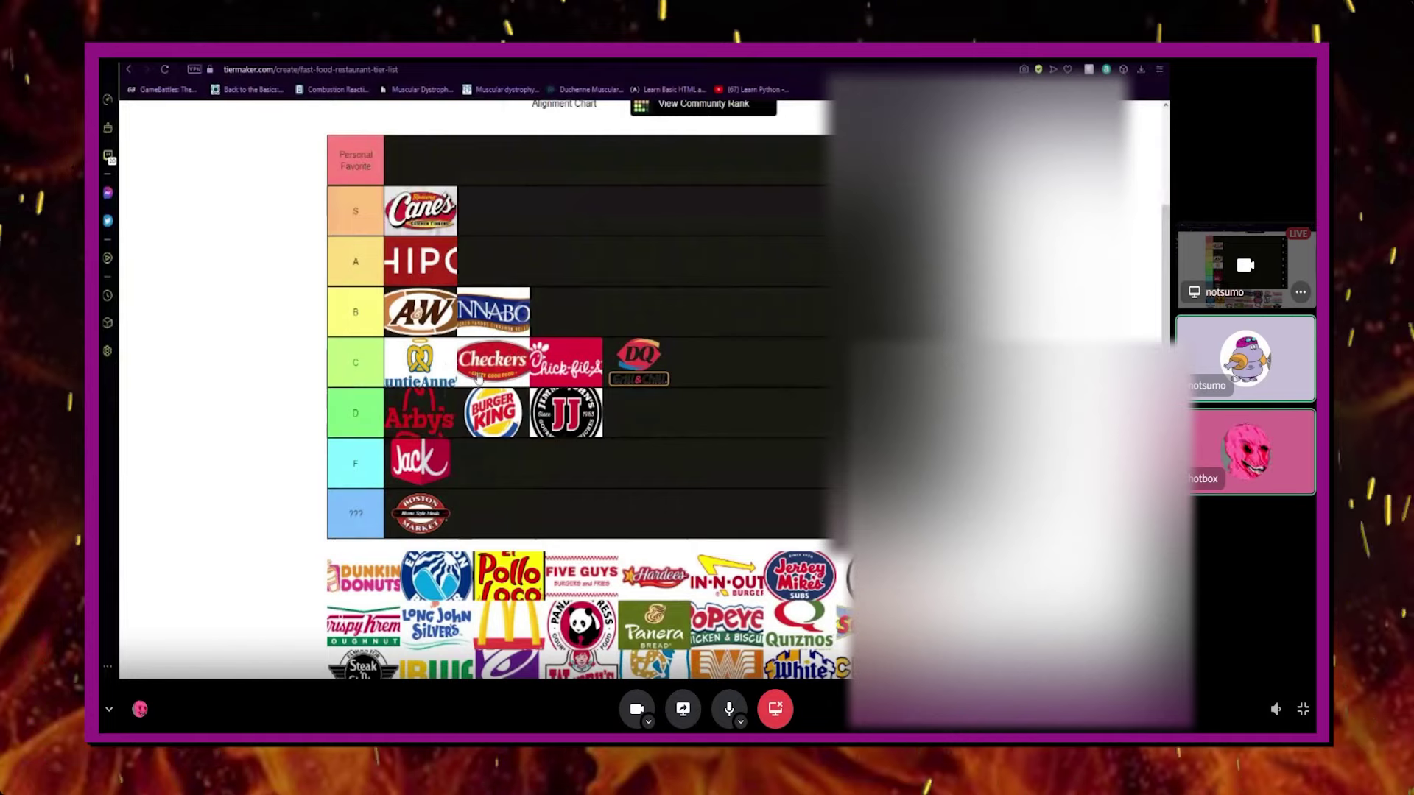
drag(642, 355, 649, 368)
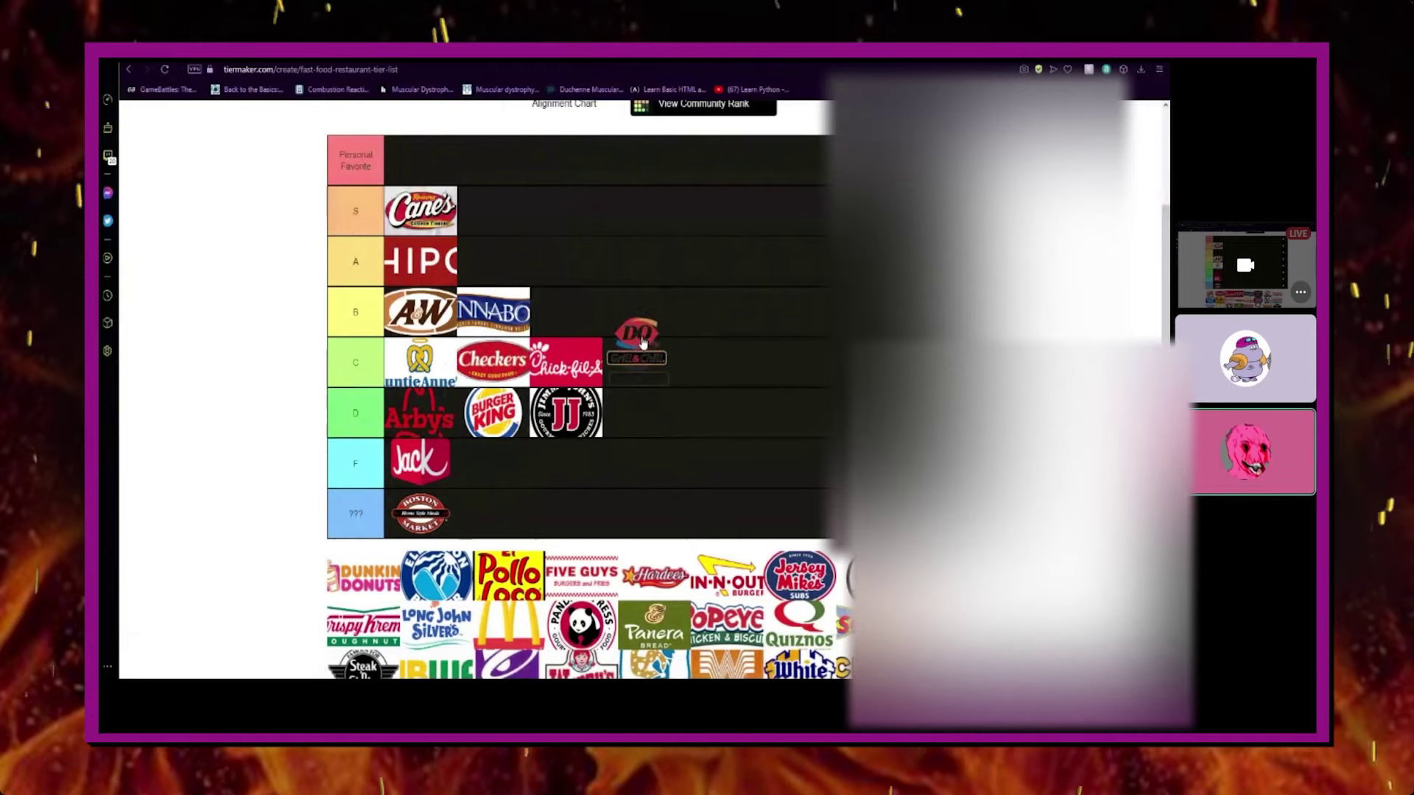
mouse_move(650, 369)
mouse_down()
mouse_move(654, 348)
mouse_move(685, 364)
mouse_up()
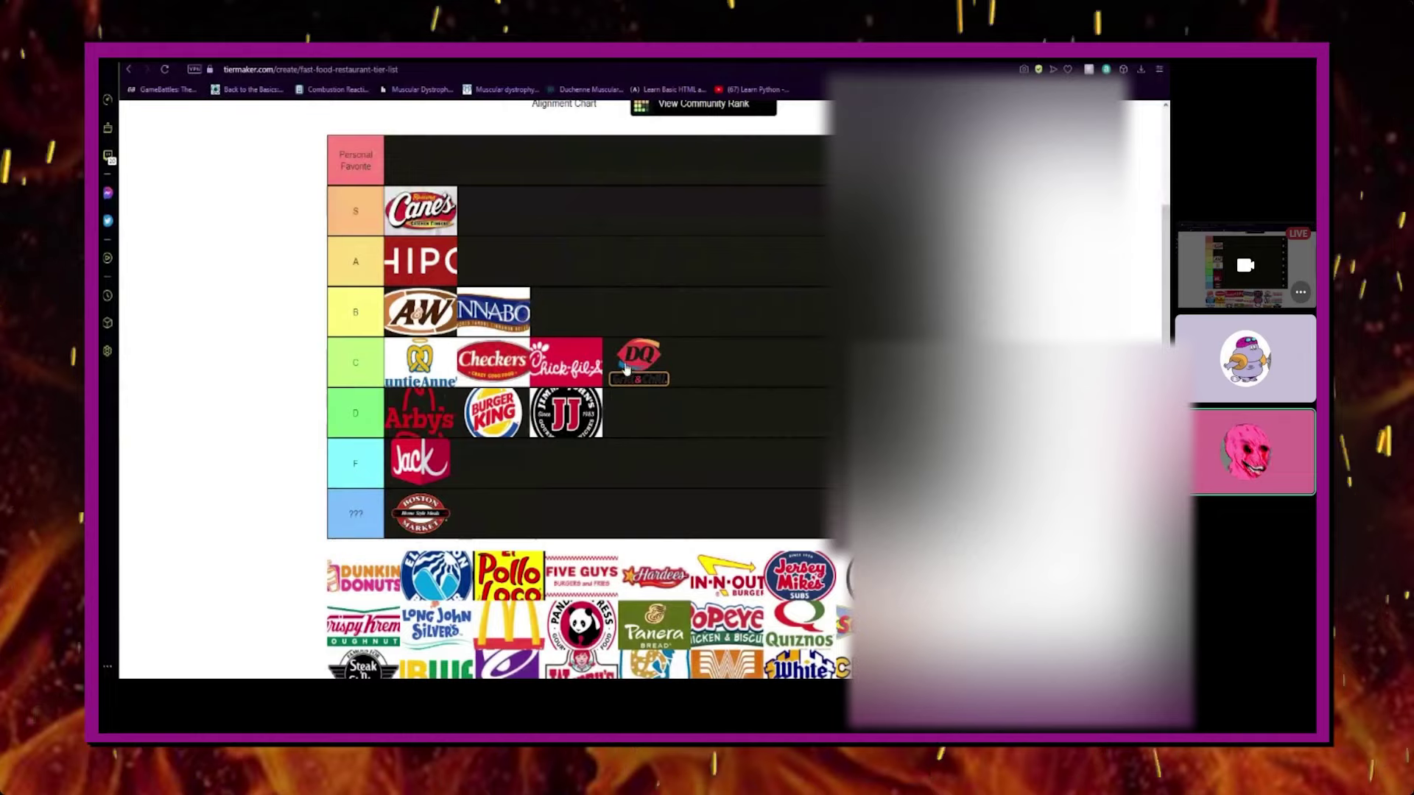
drag(569, 365, 636, 419)
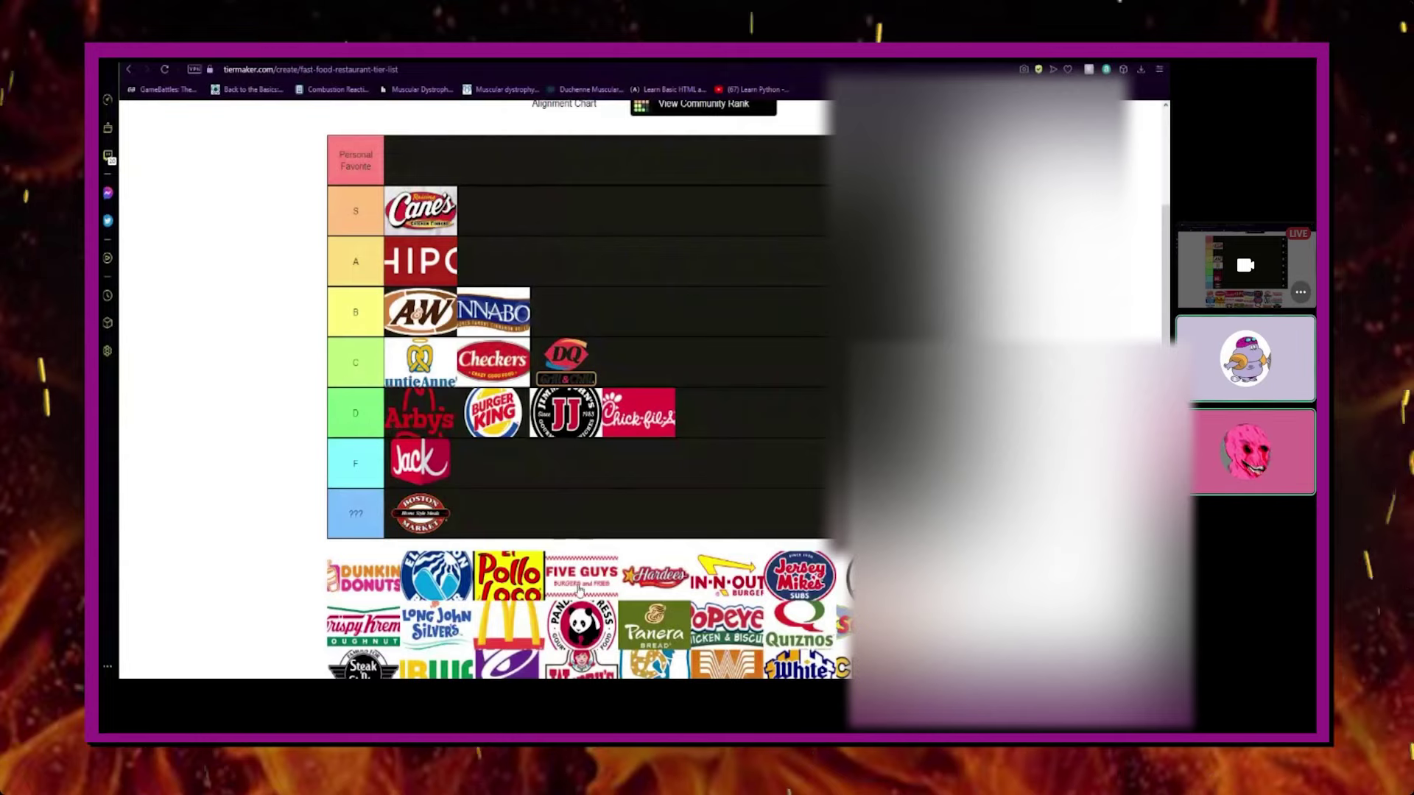
drag(580, 573, 494, 210)
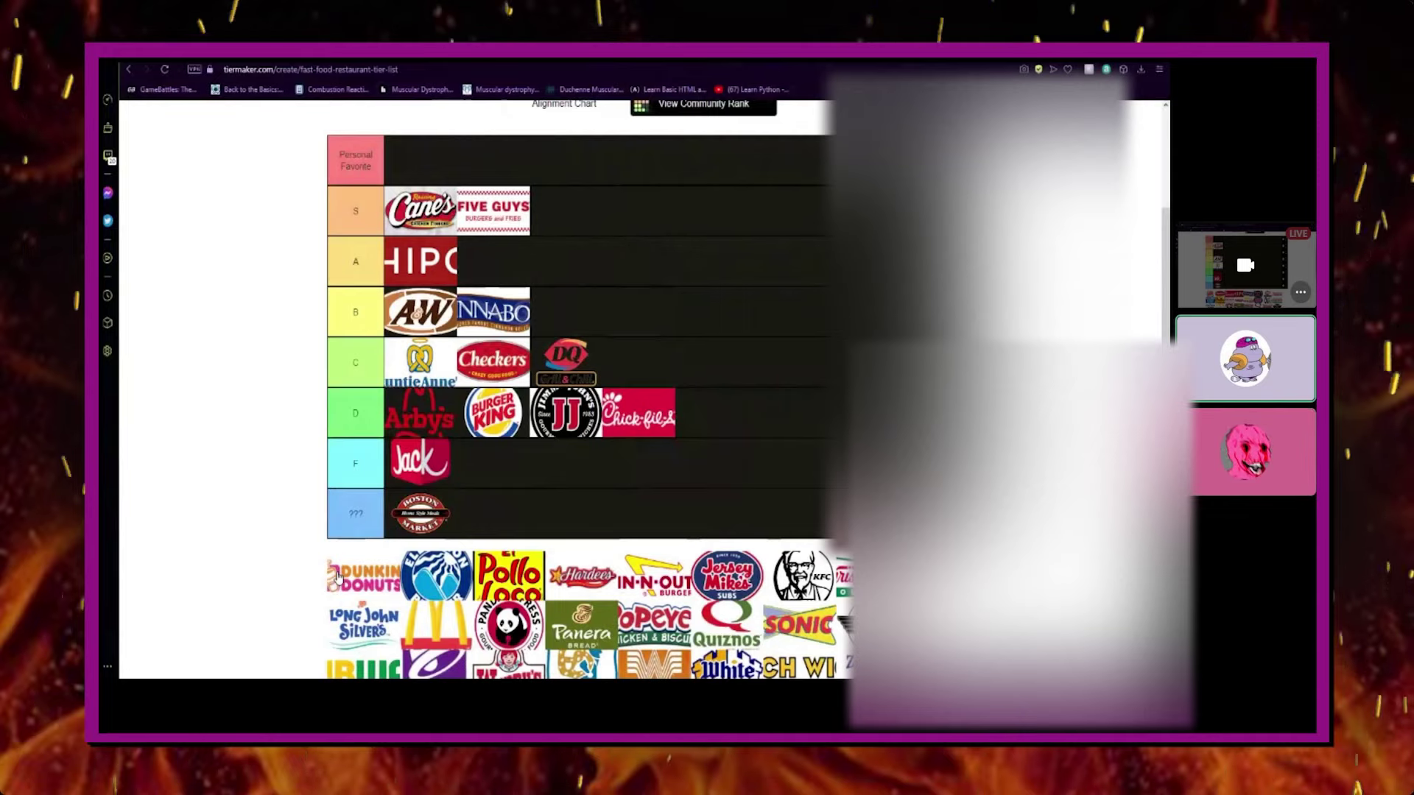
Put Dunkin' beside Chipotle in A and El Pollo Loco in the ??? tier
mouse_move(366, 575)
mouse_down()
mouse_move(492, 365)
mouse_move(519, 270)
mouse_up()
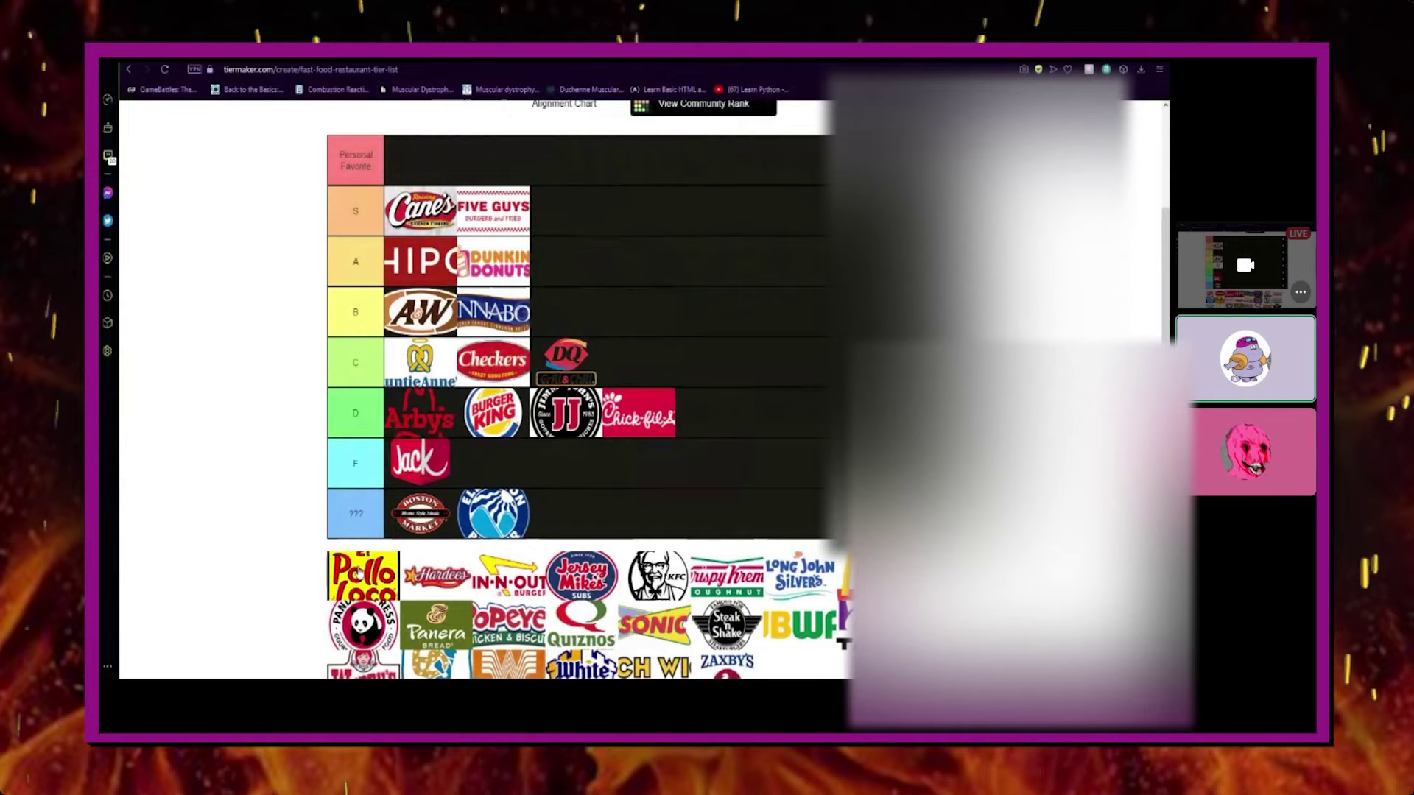
drag(363, 574, 375, 570)
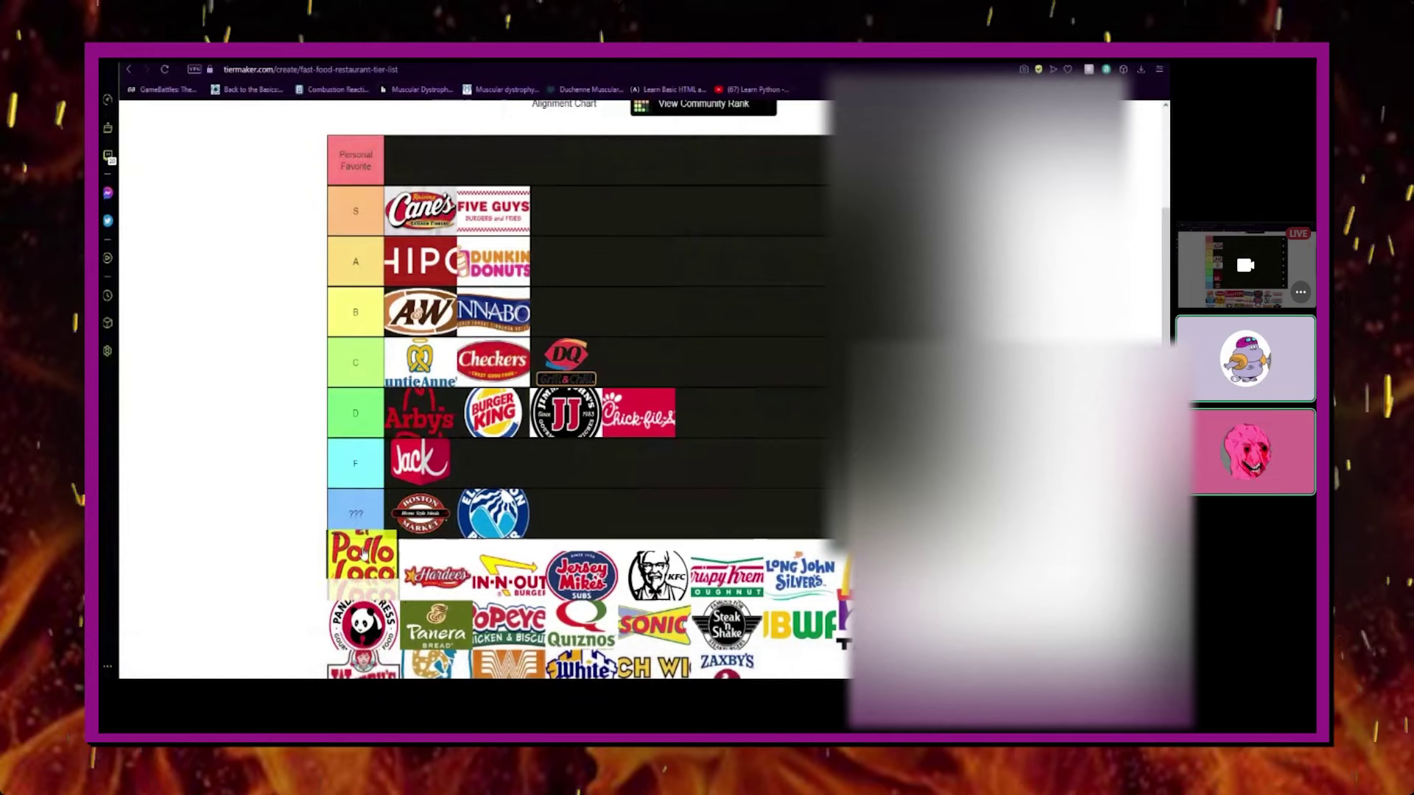
mouse_move(376, 571)
mouse_down()
mouse_move(577, 506)
mouse_move(497, 511)
mouse_up()
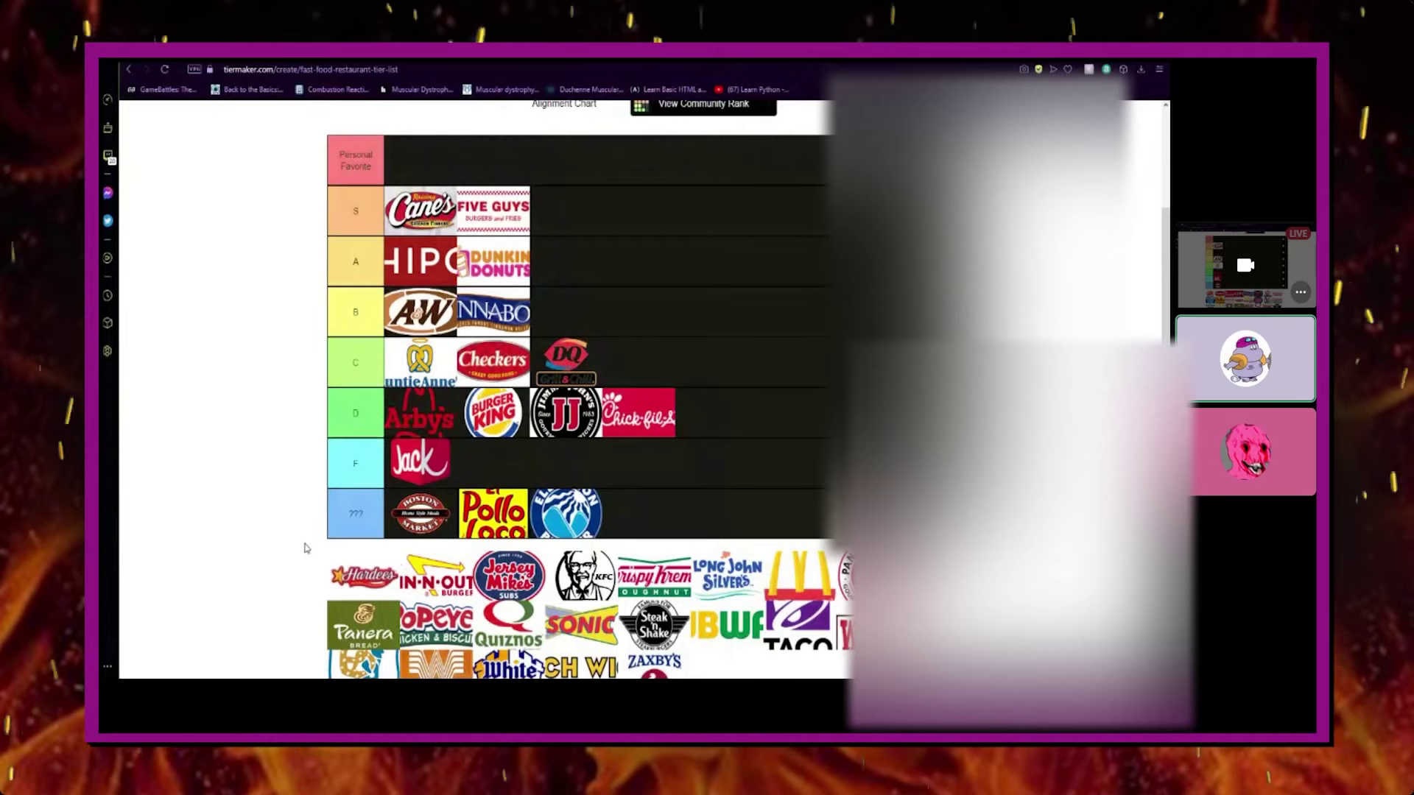
Drop the Hardee's logo into the B tier after A&W and Cinnabon
drag(362, 575, 640, 318)
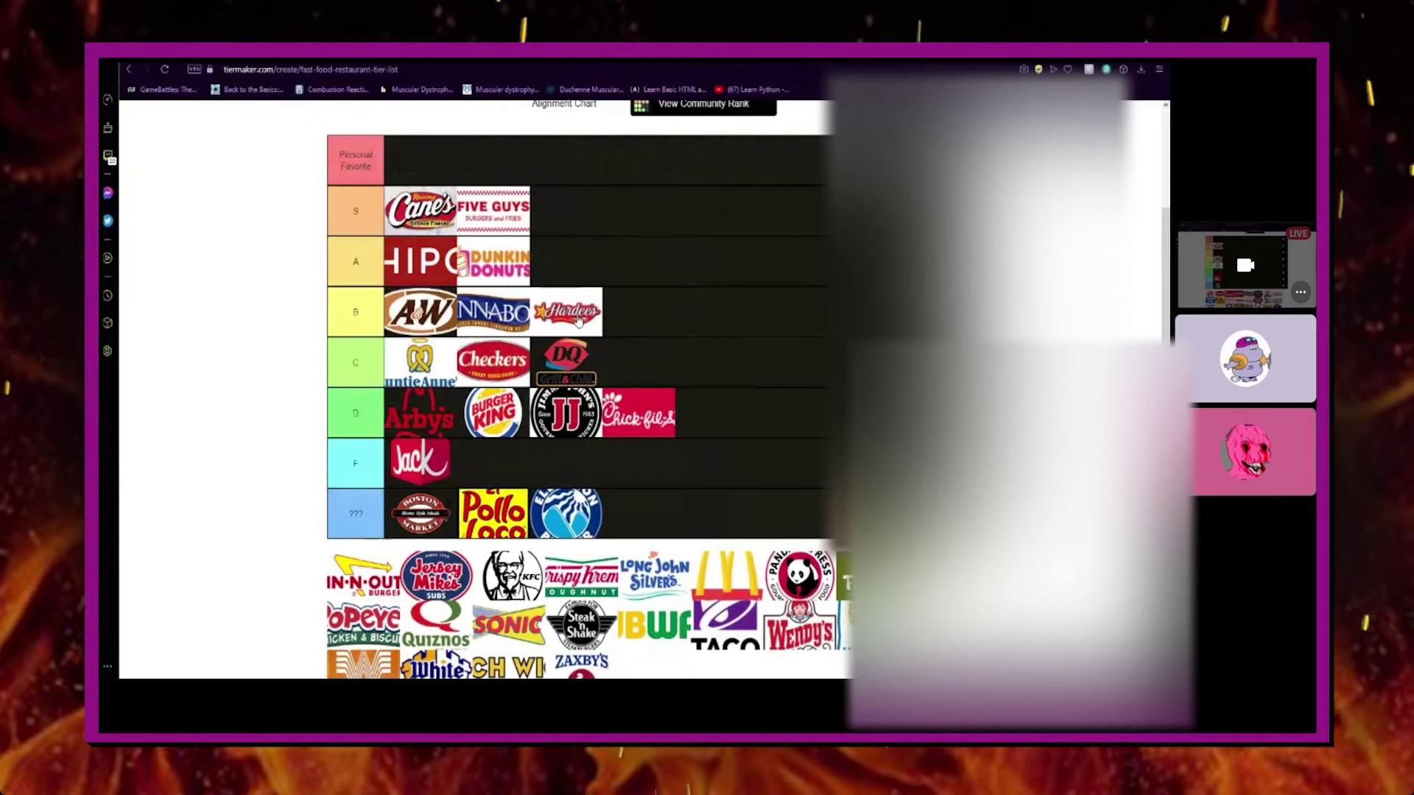
drag(567, 313, 585, 315)
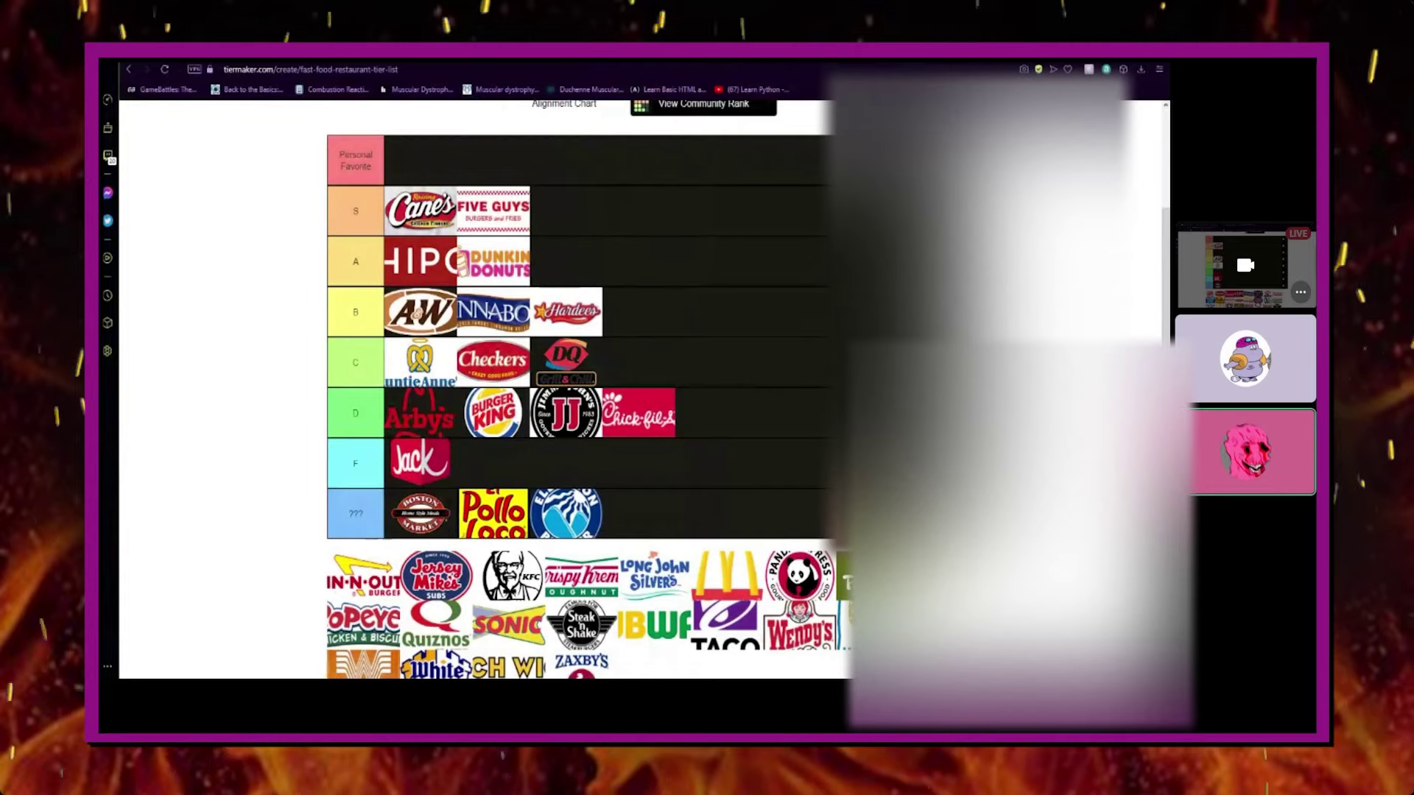
click(835, 364)
click(834, 310)
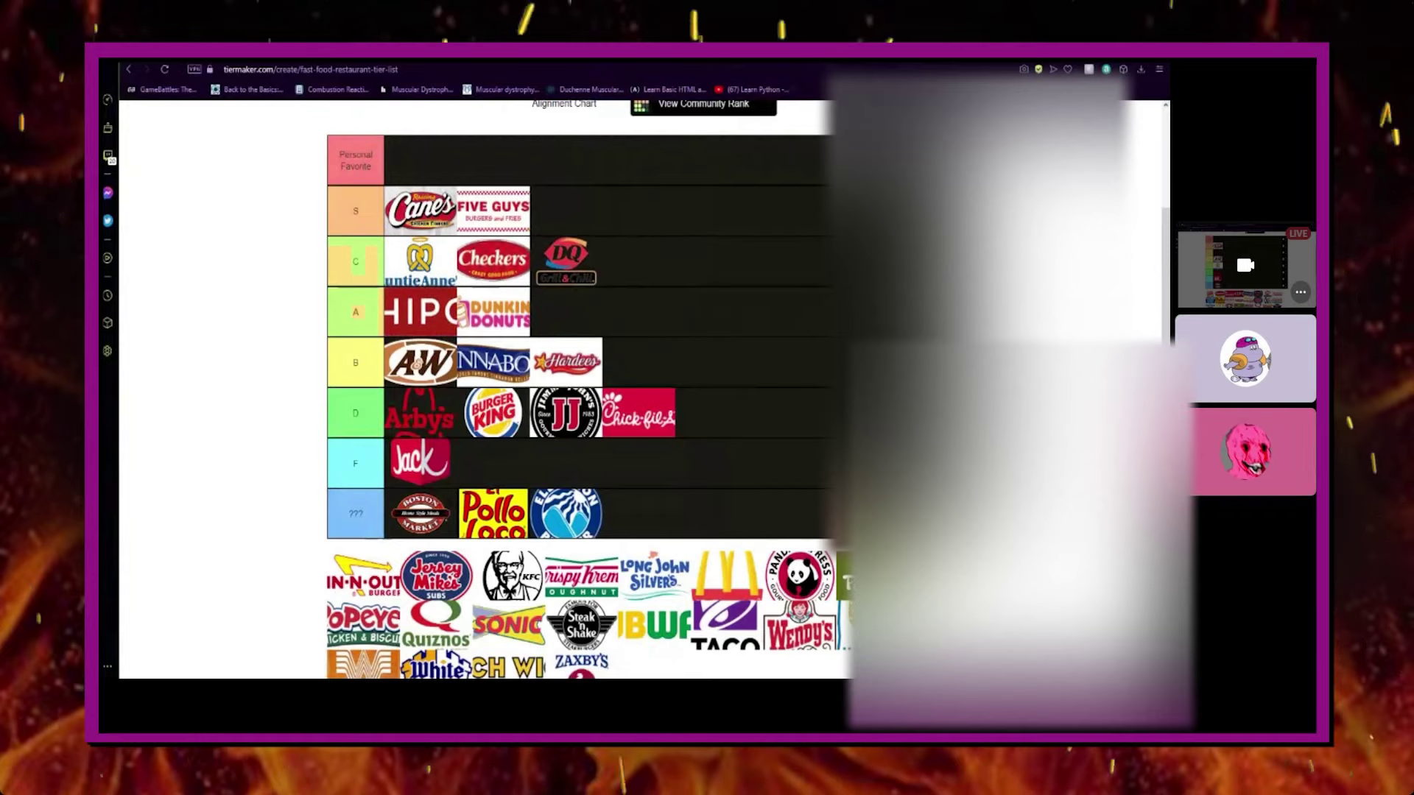
click(833, 260)
click(835, 260)
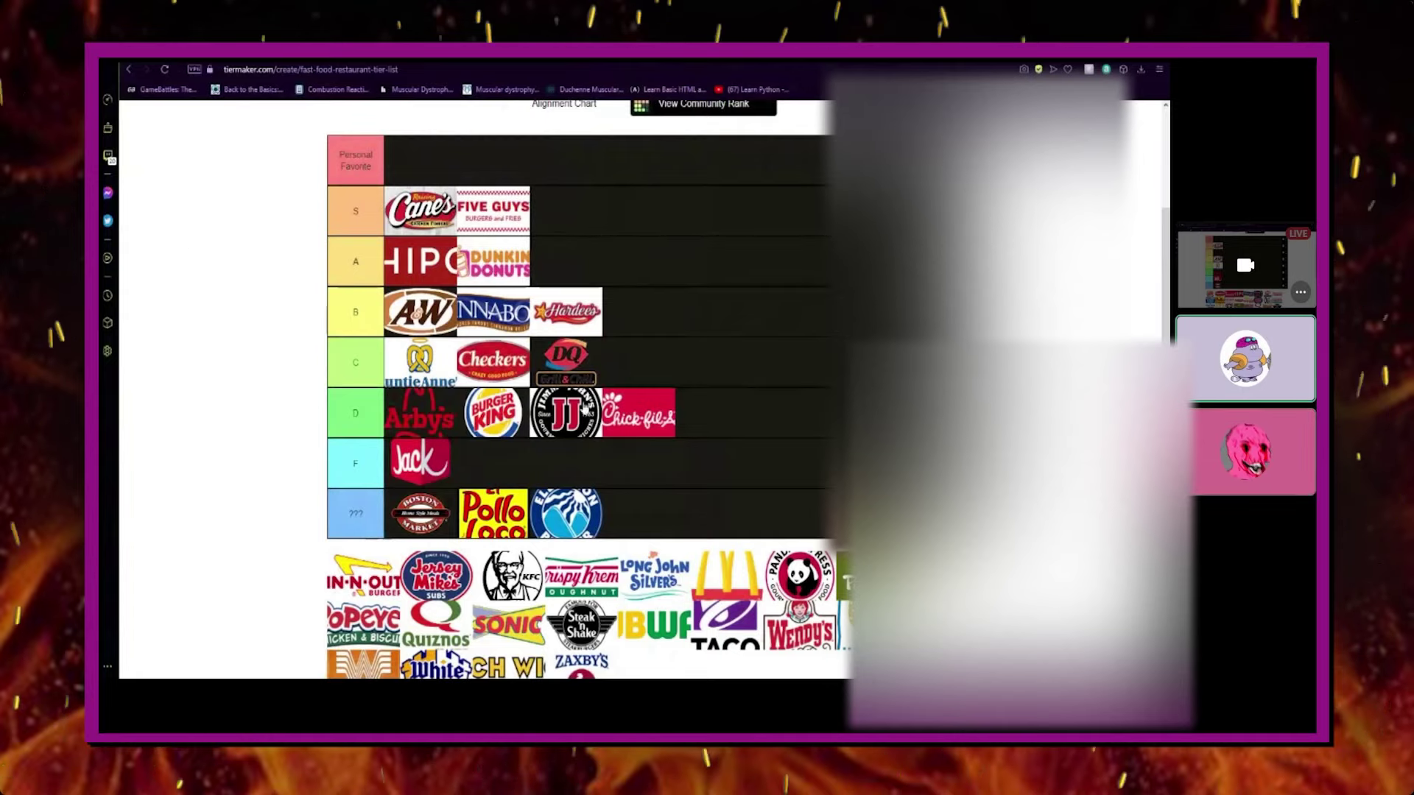
scroll(659, 297, up, 3)
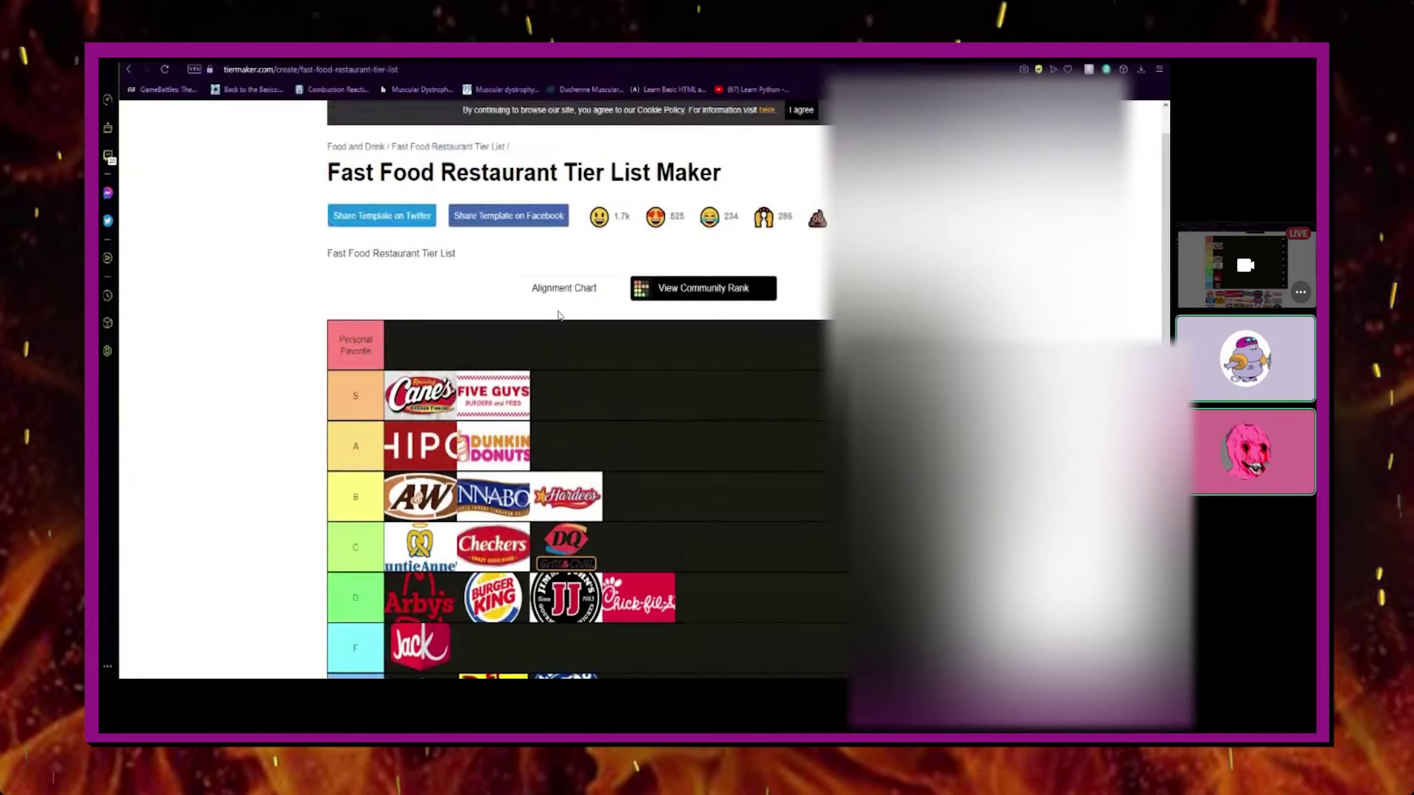
scroll(530, 304, down, 5)
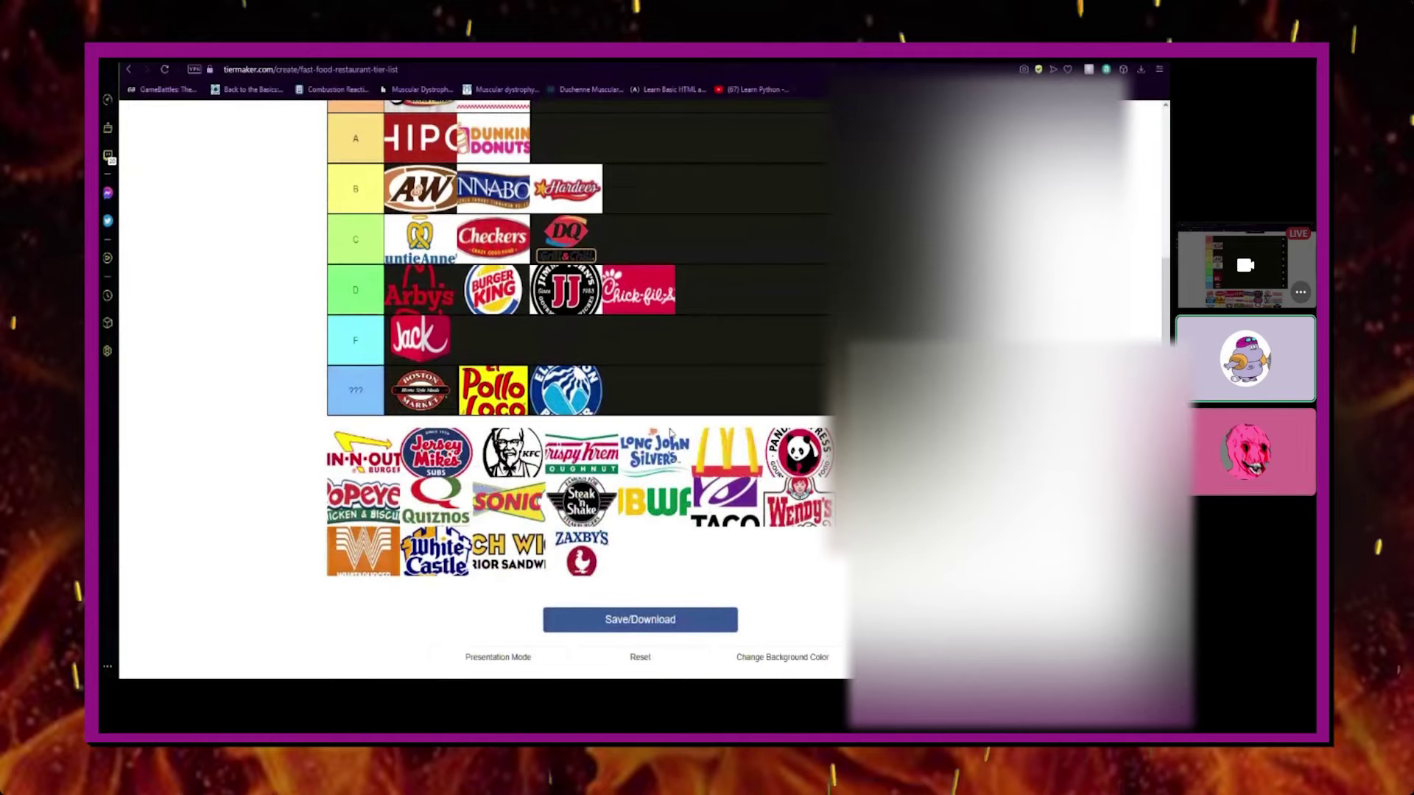
scroll(580, 387, down, 2)
scroll(579, 387, up, 6)
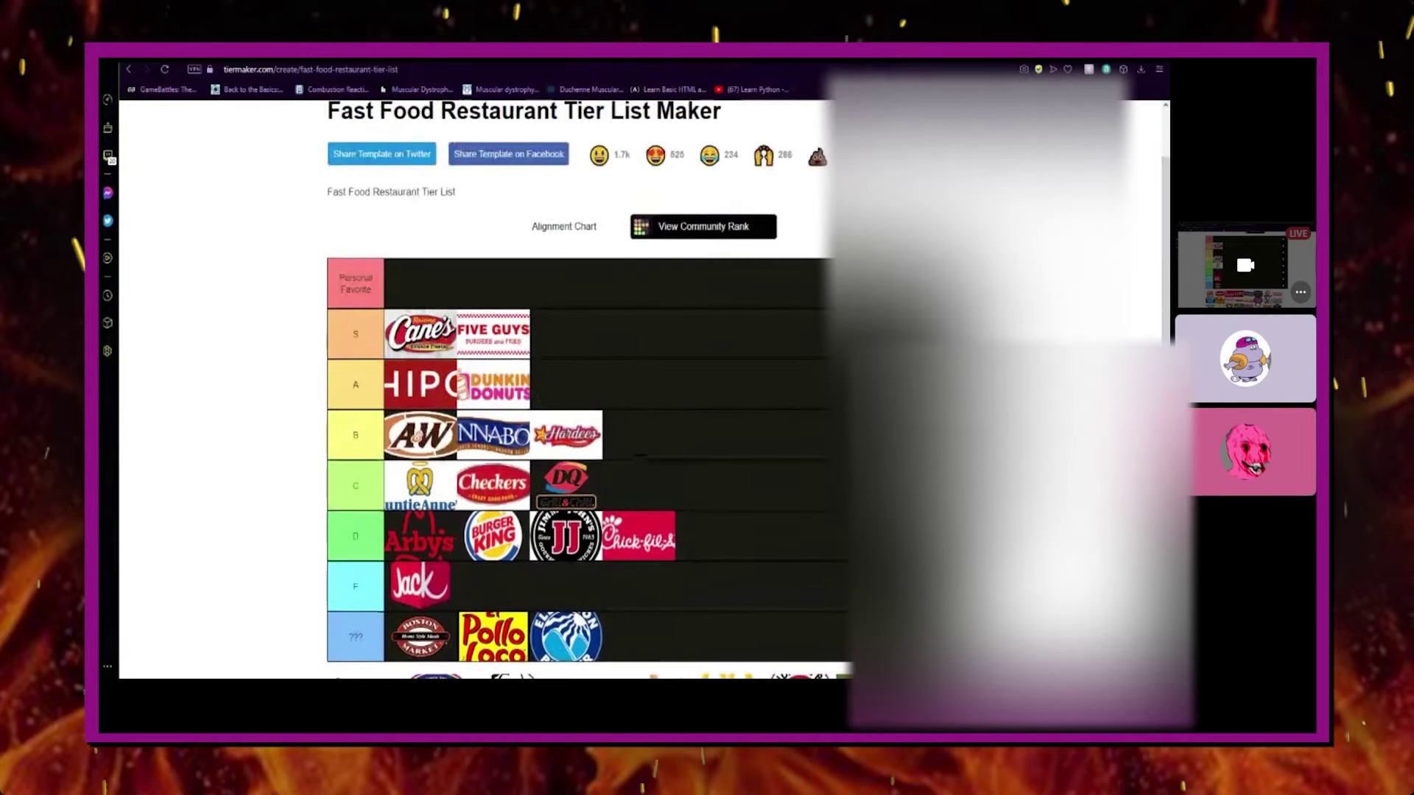
Change the top row's label from 'Personal Favorite' to 'hardees'
click(355, 283)
click(575, 238)
key(Escape)
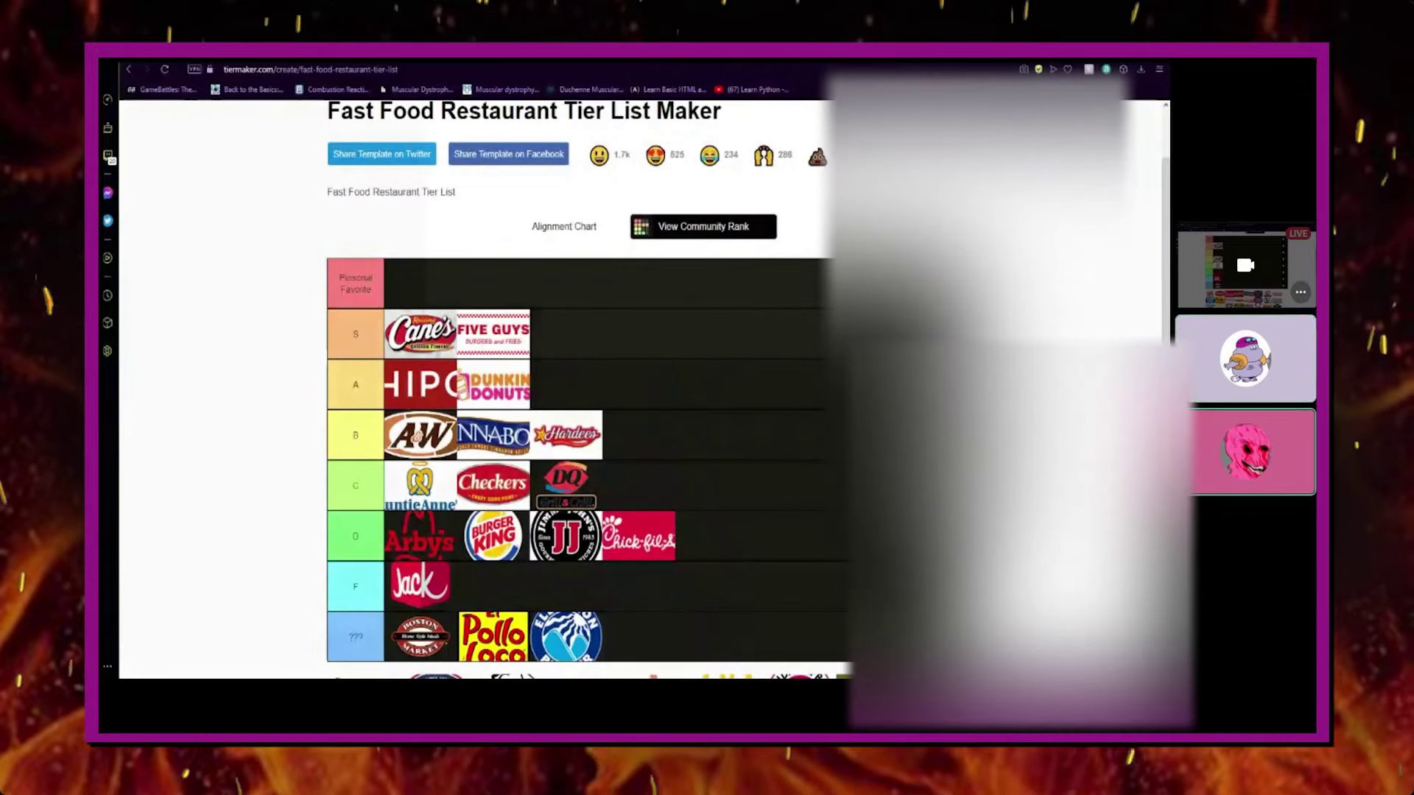
click(355, 283)
double_click(475, 236)
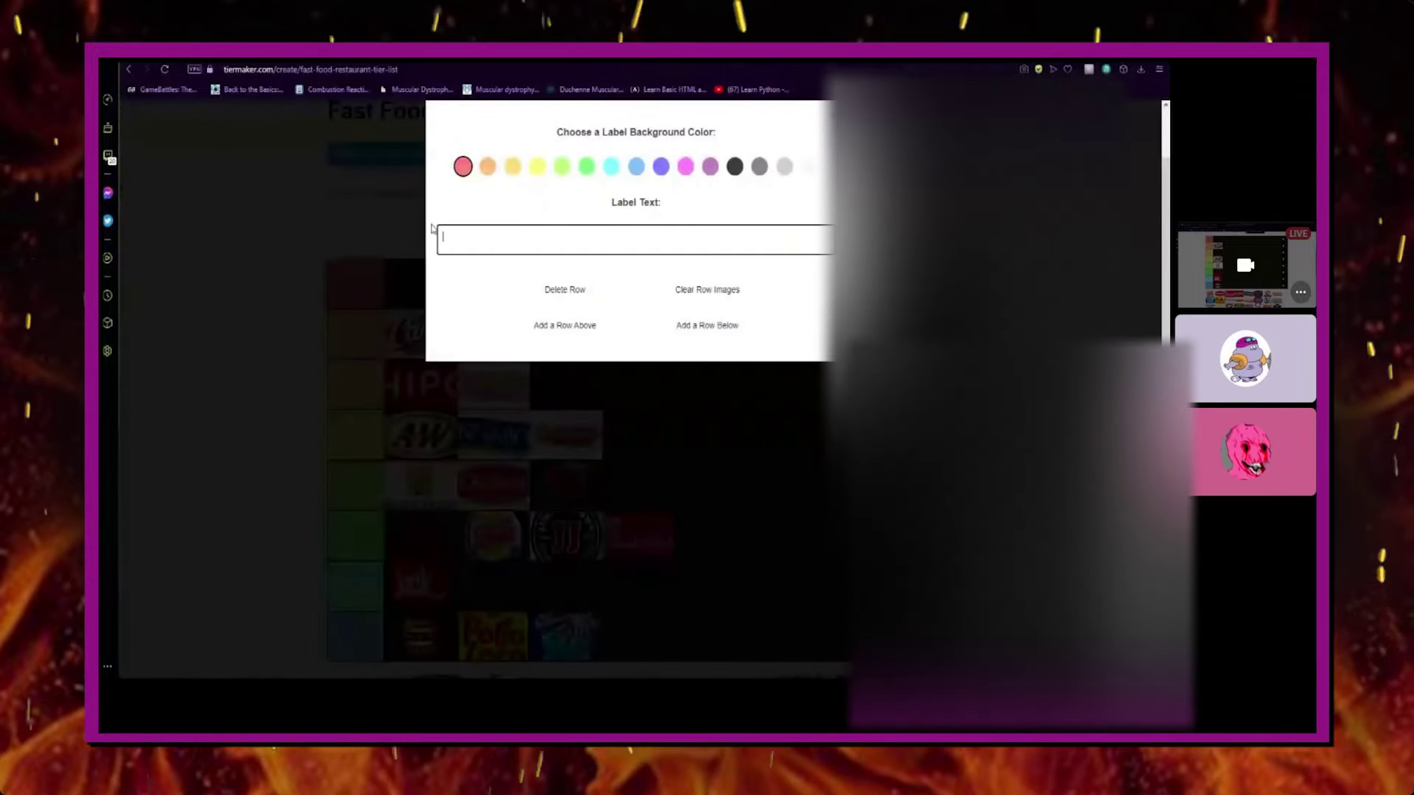
text(hardees)
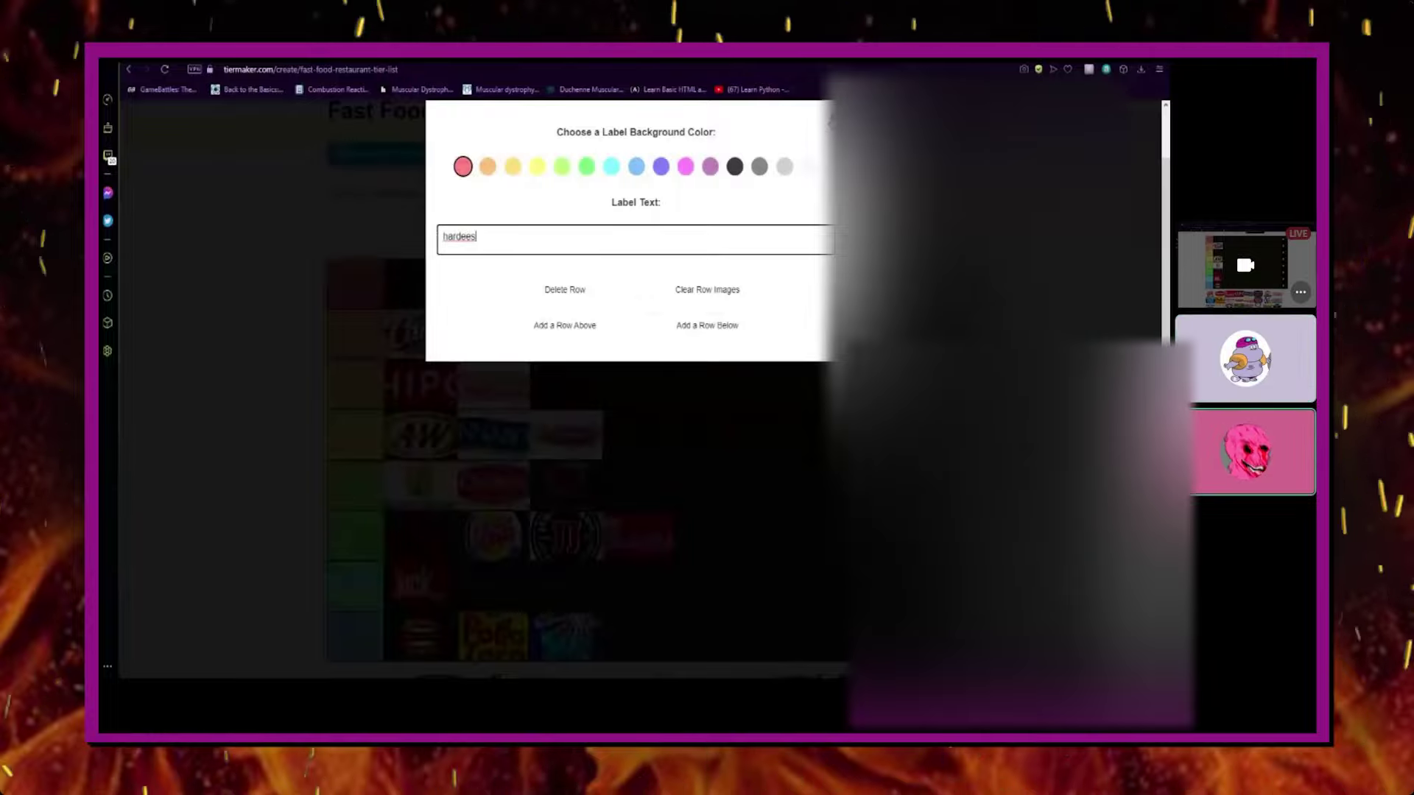
key(Return)
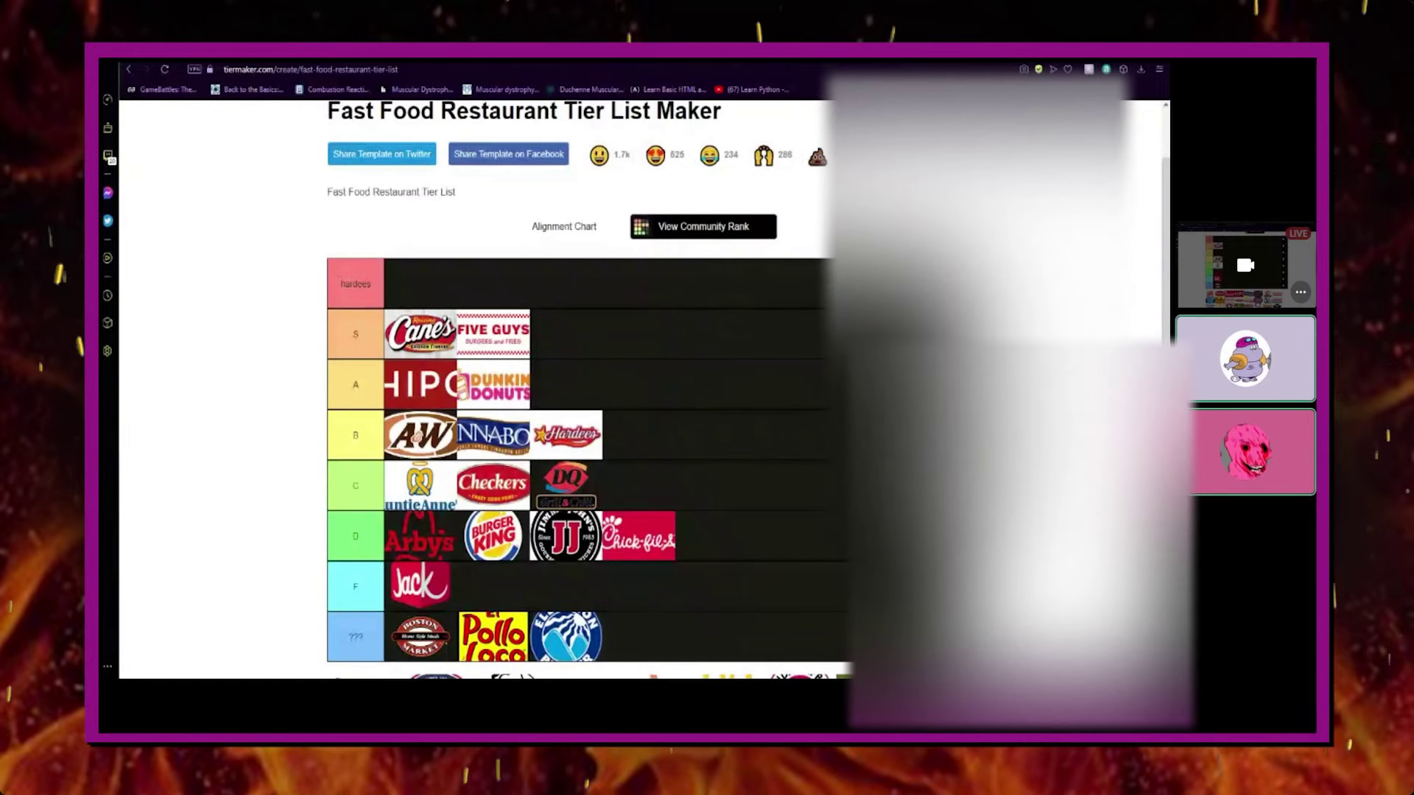
Move Hardee's from B into the hardees row and add In-N-Out to the ??? tier
drag(566, 435, 420, 283)
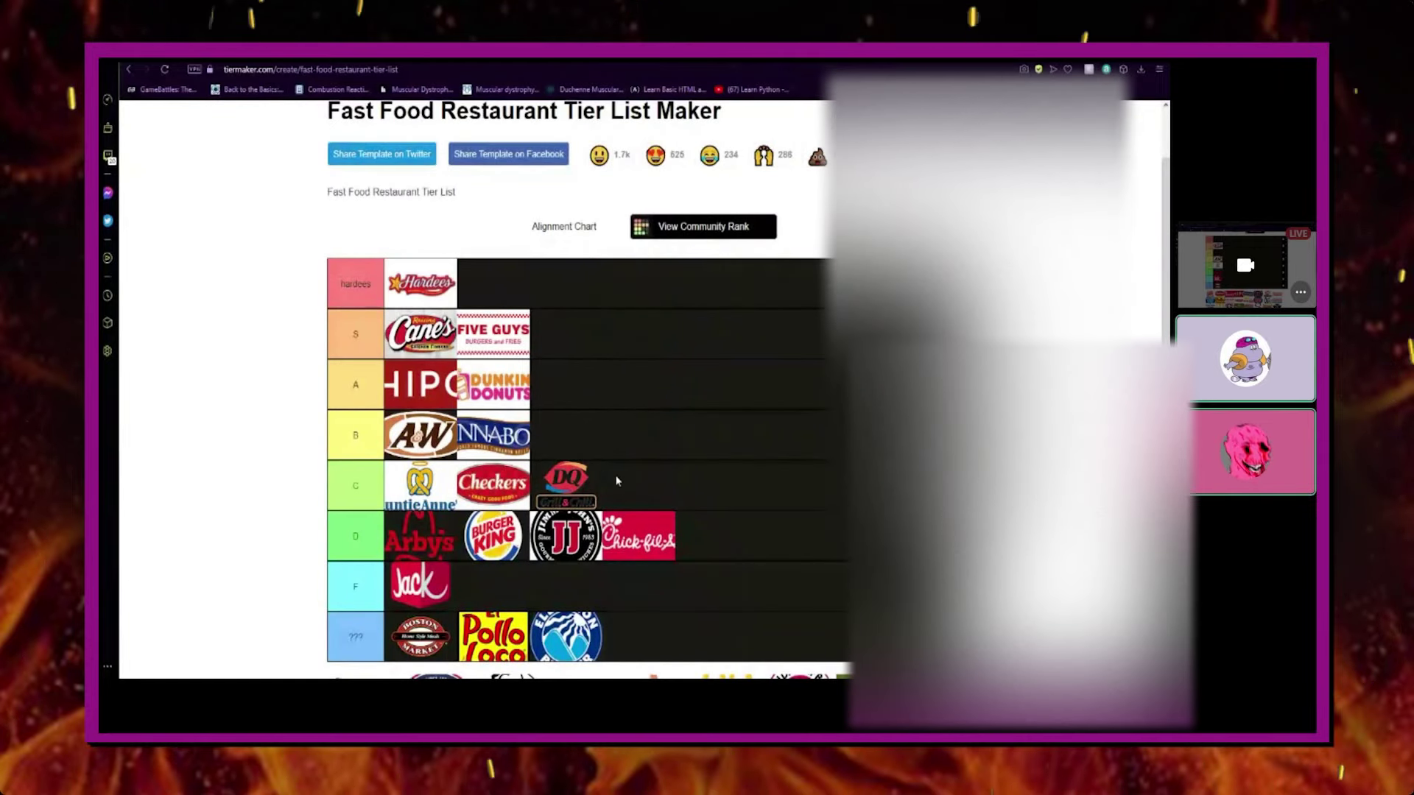
scroll(611, 465, down, 4)
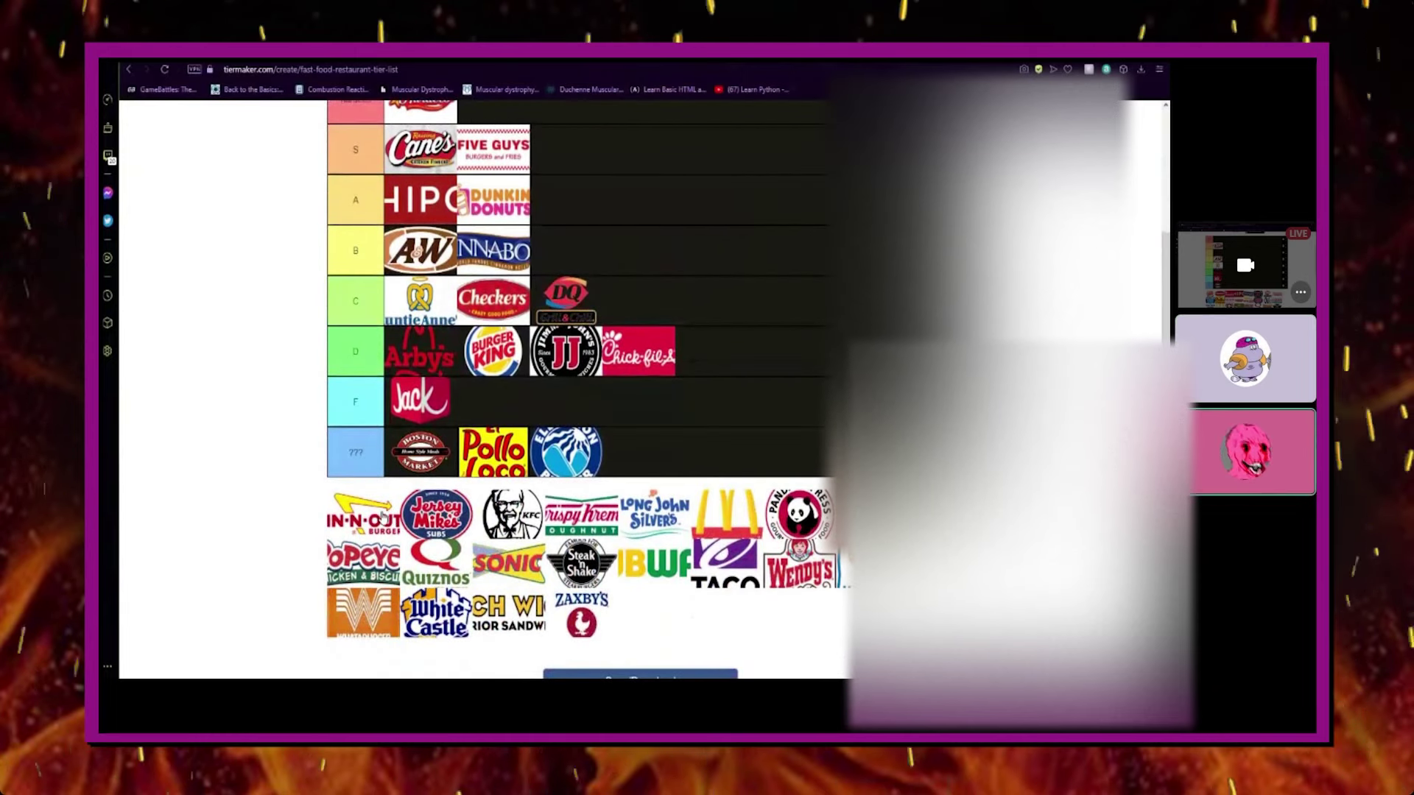
drag(363, 515, 690, 450)
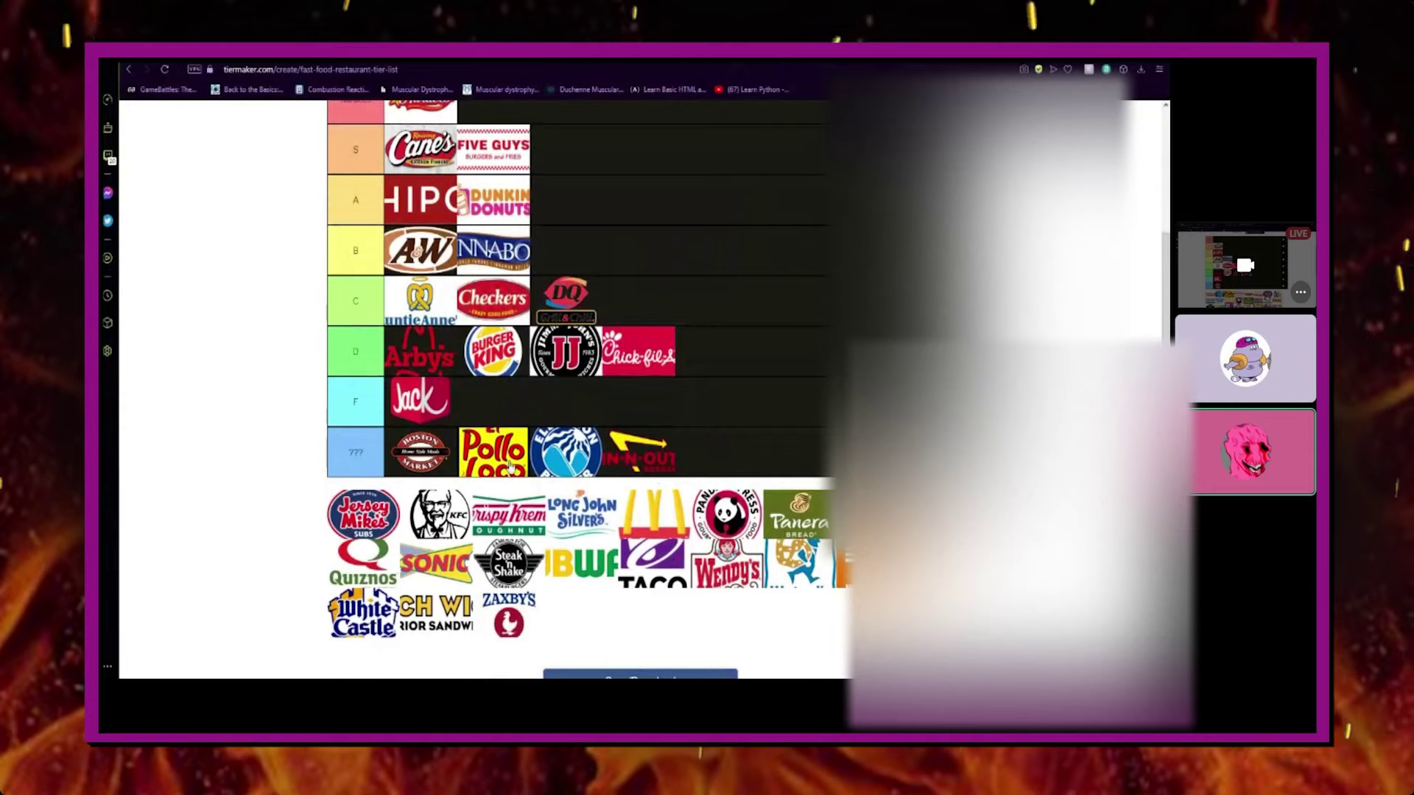
Place Jersey Mike's in D after Chick-fil-A and KFC in C after Dairy Queen
drag(363, 514, 712, 351)
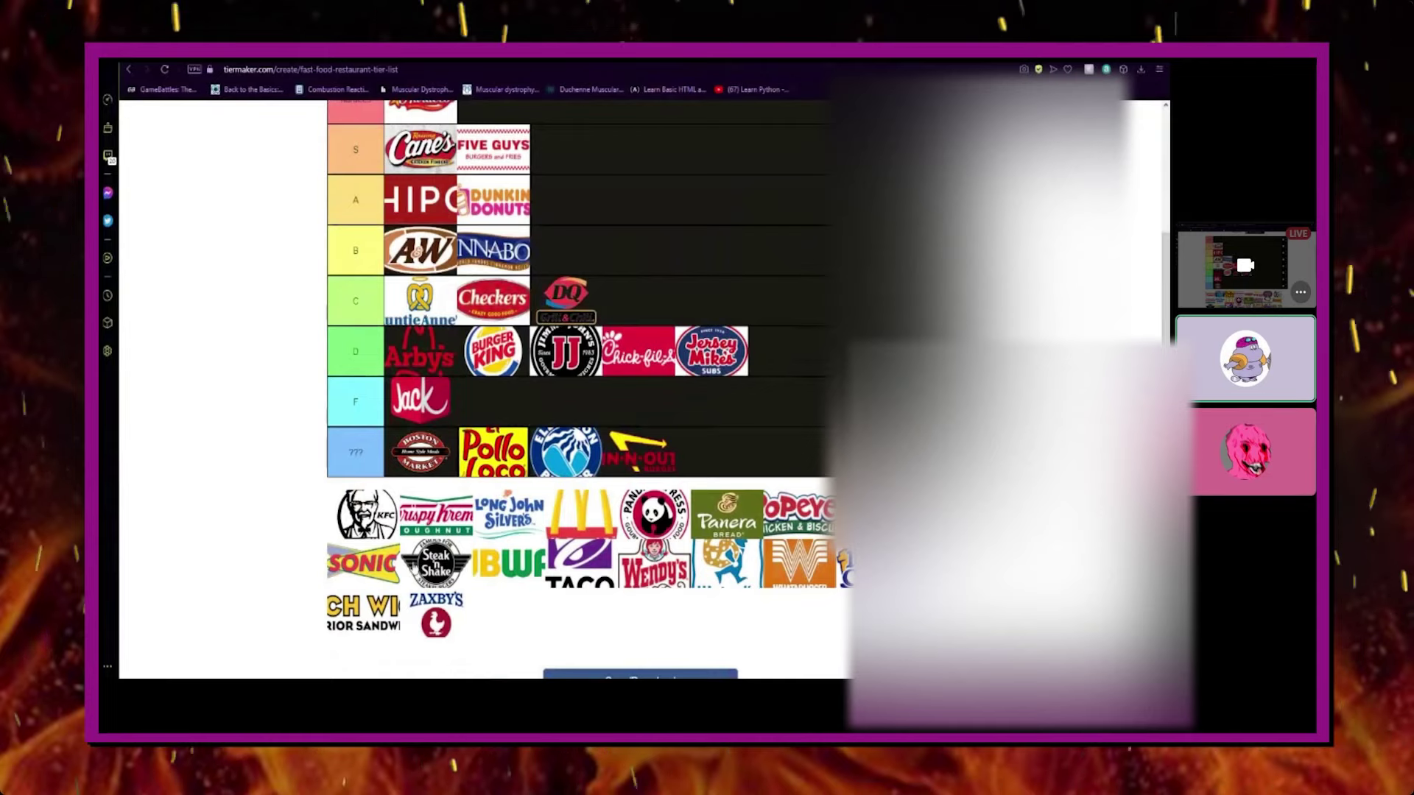
scroll(575, 387, up, 5)
scroll(575, 386, down, 3)
scroll(575, 387, up, 1)
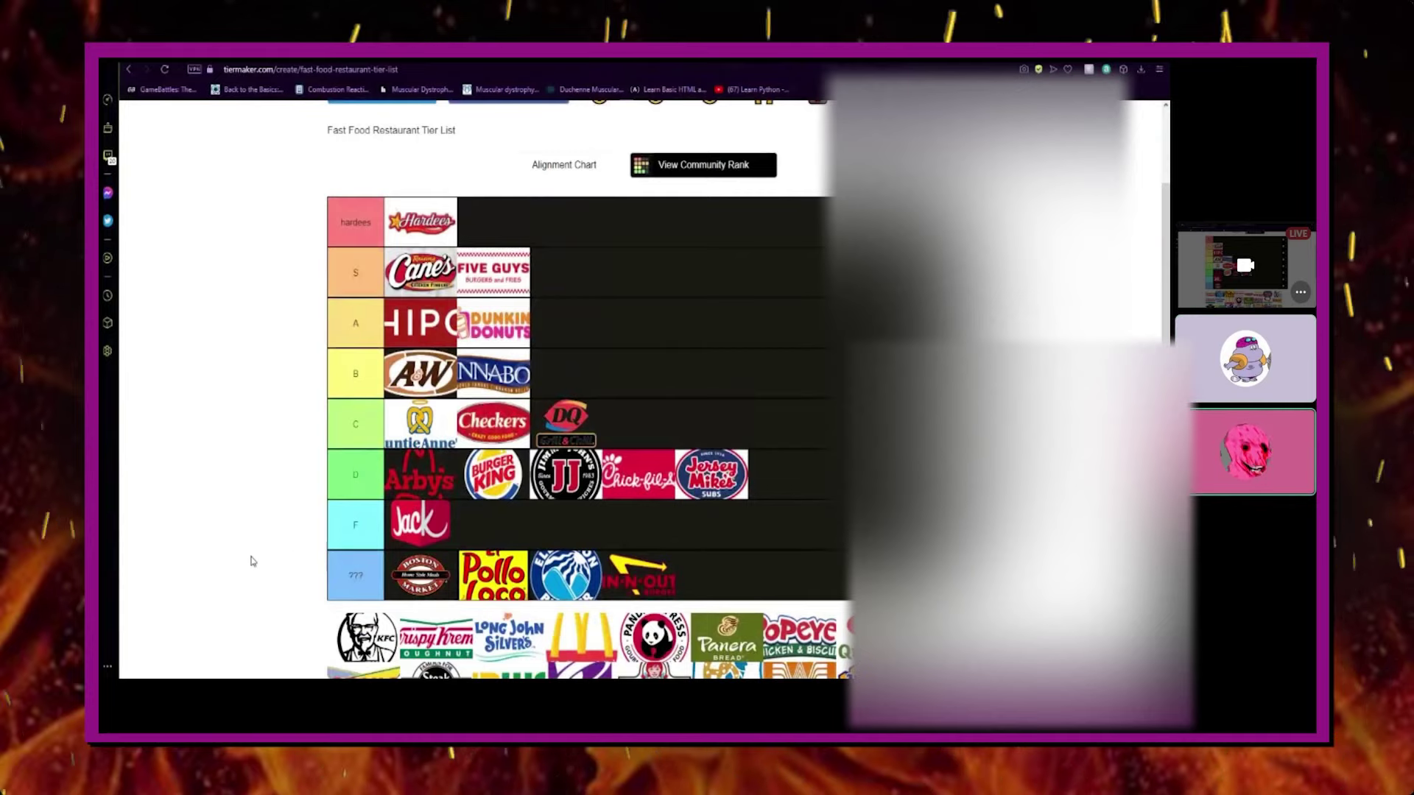
scroll(242, 568, down, 1)
scroll(242, 567, down, 3)
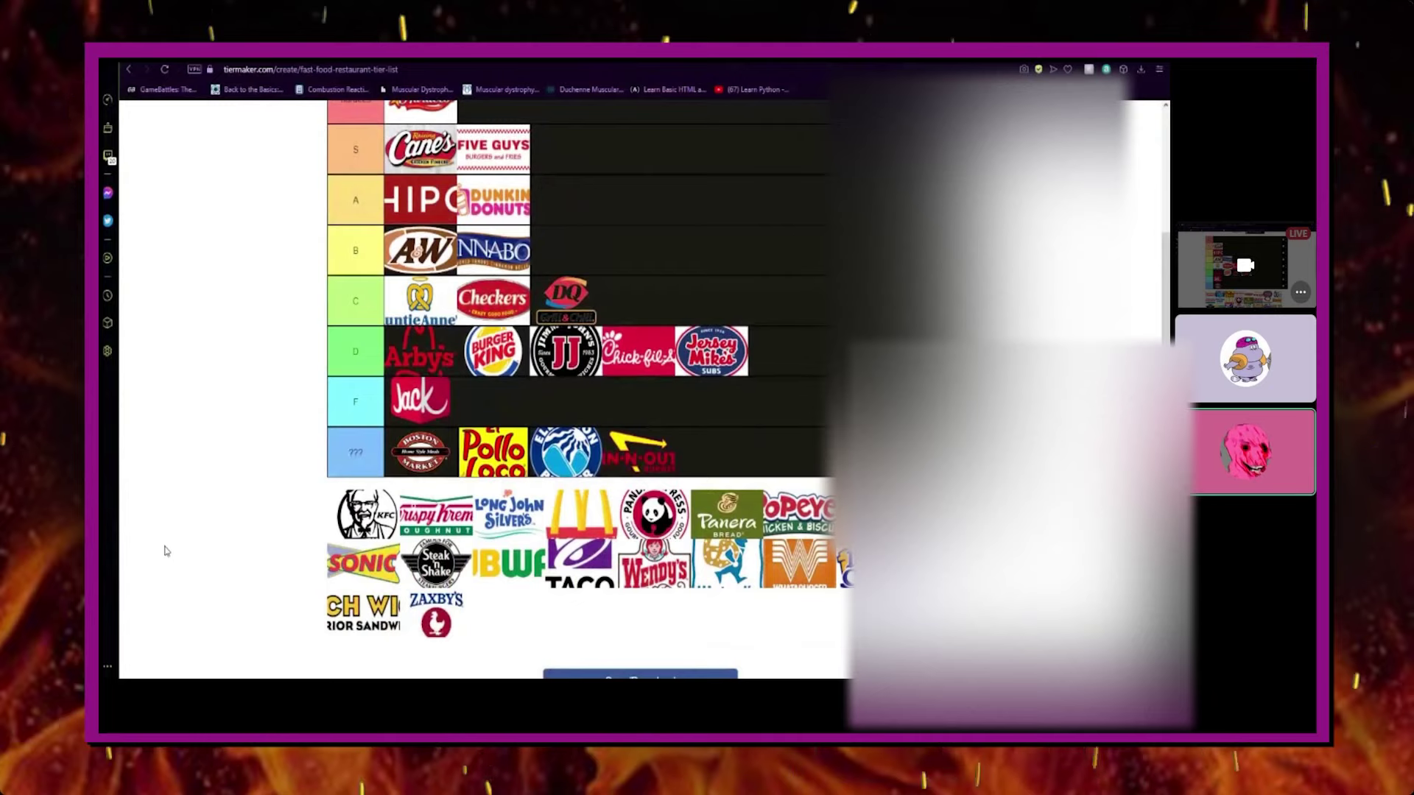
scroll(165, 550, up, 3)
scroll(166, 551, up, 2)
scroll(148, 544, down, 2)
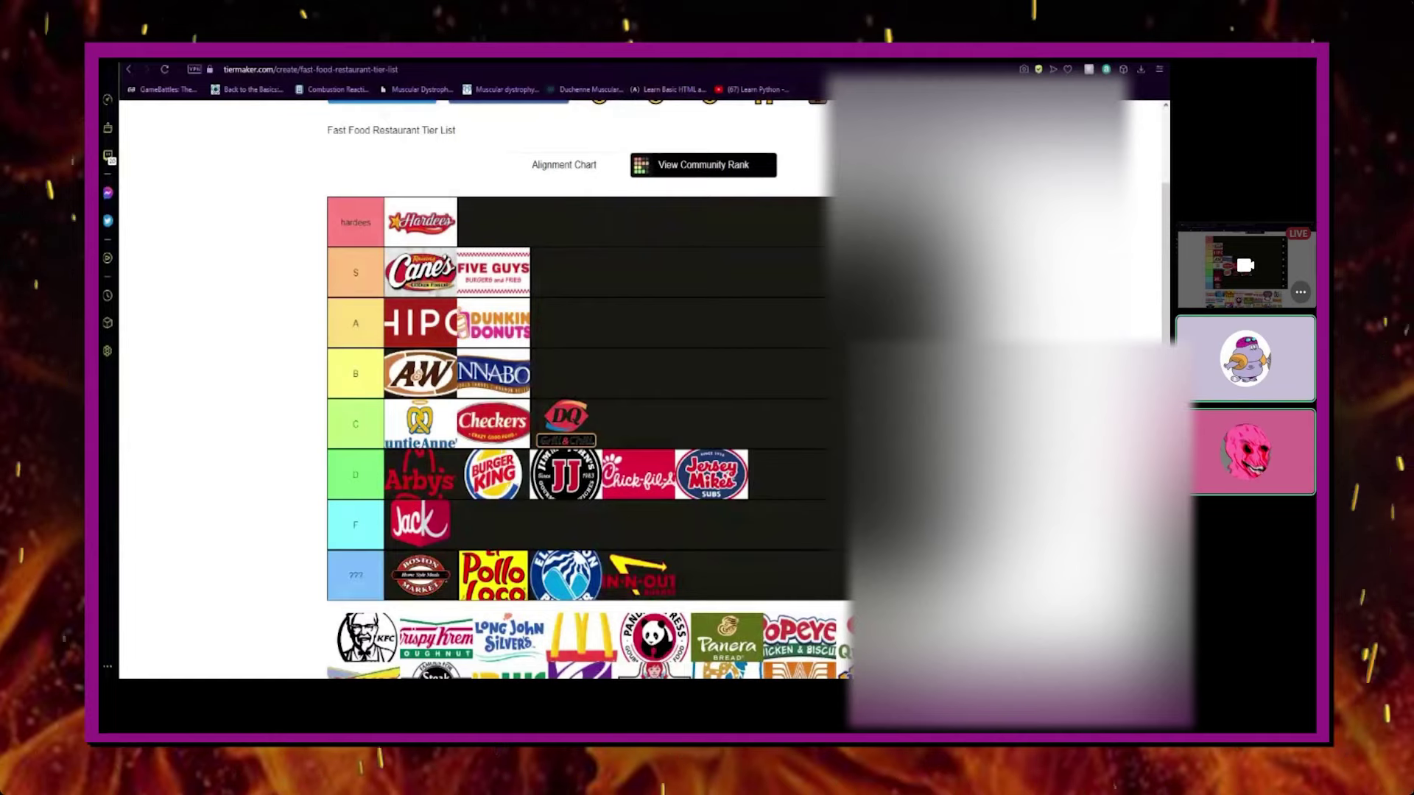
mouse_move(366, 637)
mouse_down()
mouse_move(492, 475)
mouse_move(658, 420)
mouse_up()
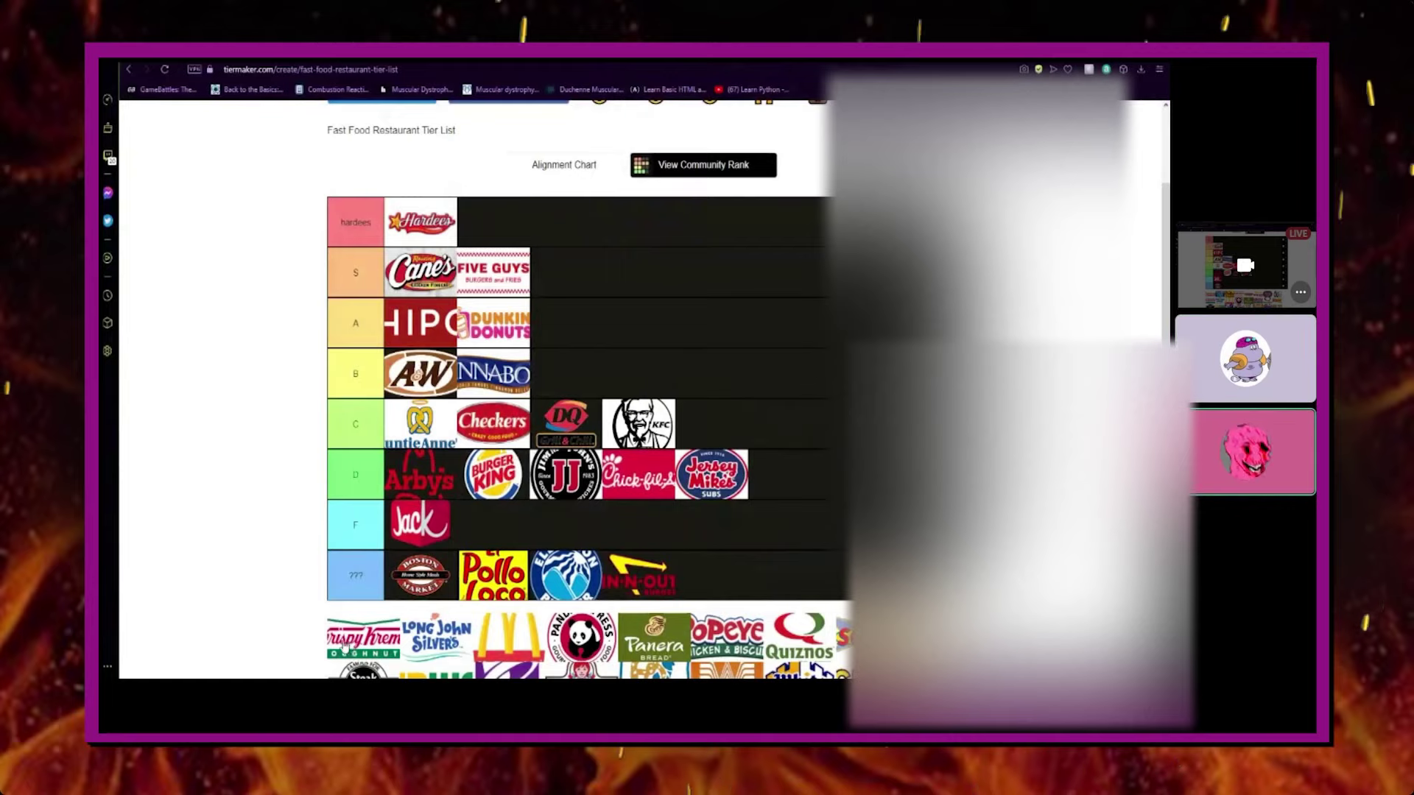
Drop the Krispy Kreme logo into the A tier beside Dunkin' Donuts
drag(363, 638, 567, 324)
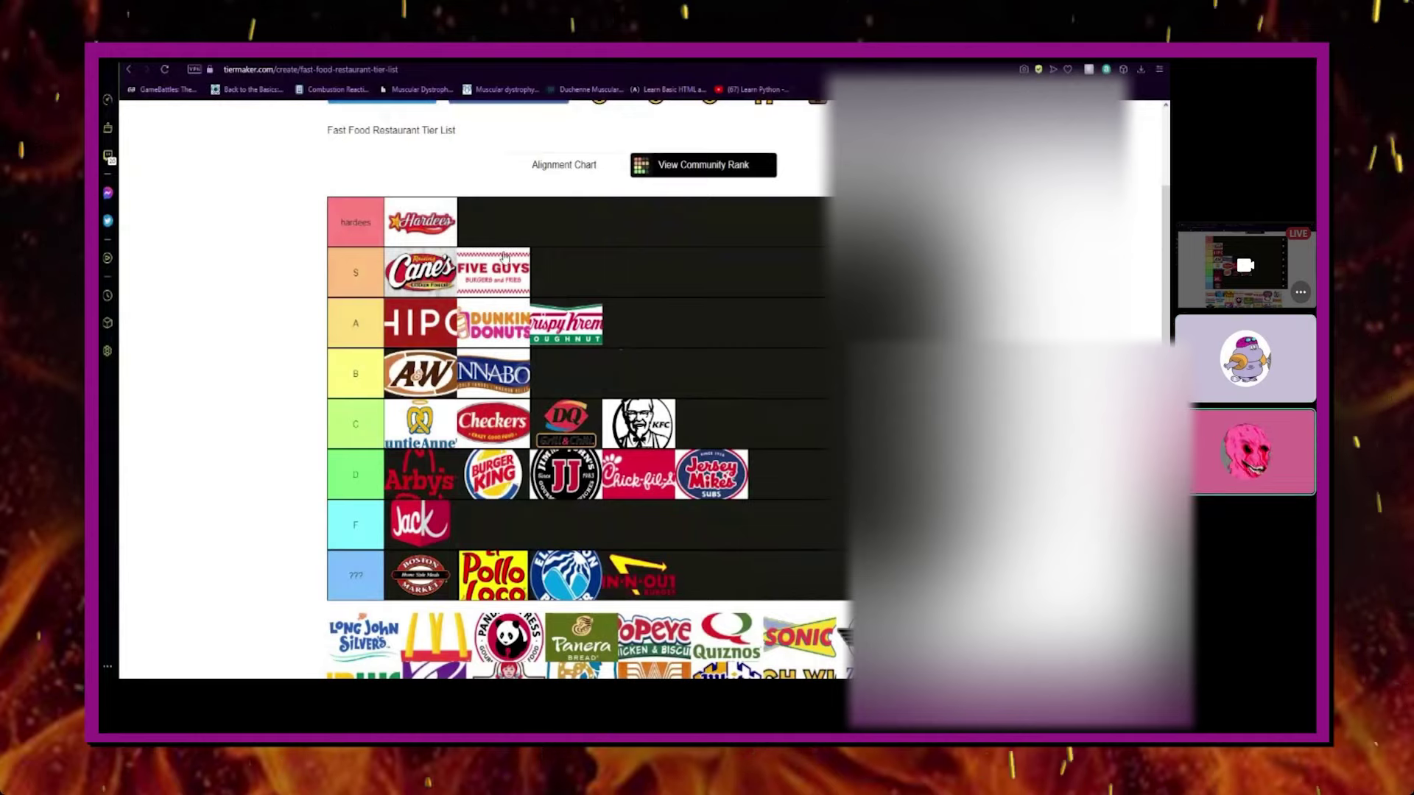
scroll(500, 425, down, 3)
scroll(691, 534, up, 2)
scroll(692, 533, up, 1)
scroll(691, 533, down, 2)
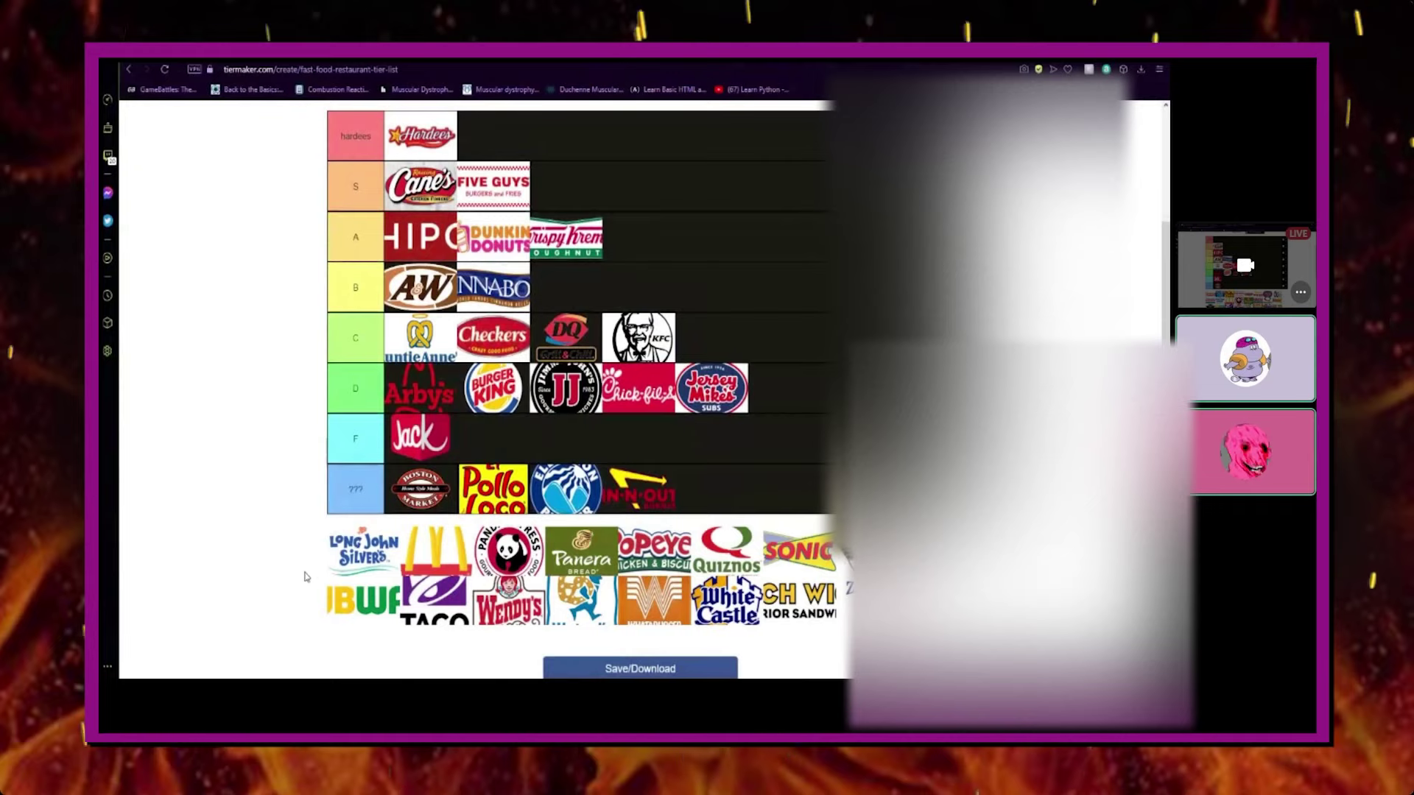
Drop the Long John Silver's logo into the F tier next to Jack
drag(364, 549, 491, 440)
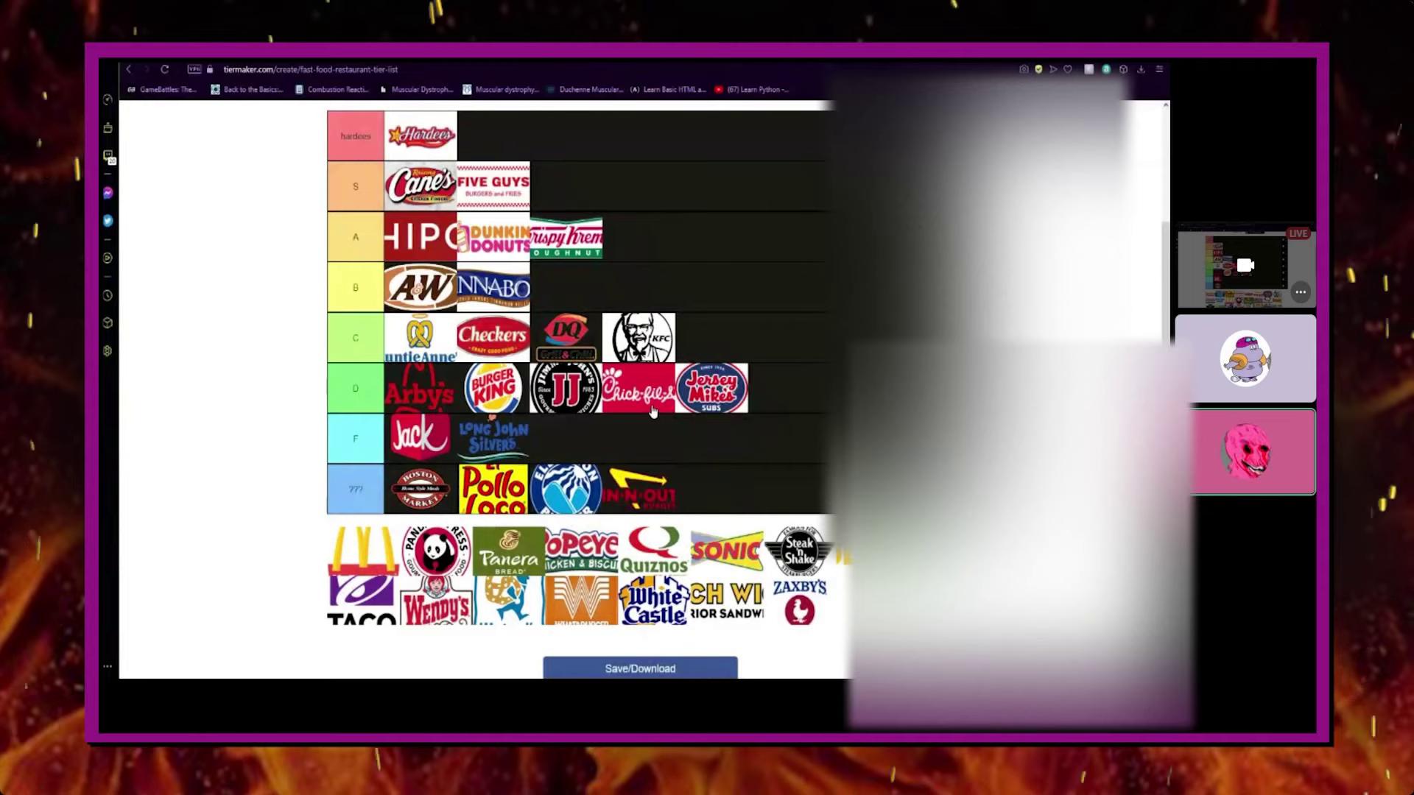
Drop McDonald's into the C tier after KFC, then pick up Panda Express
drag(363, 550, 743, 340)
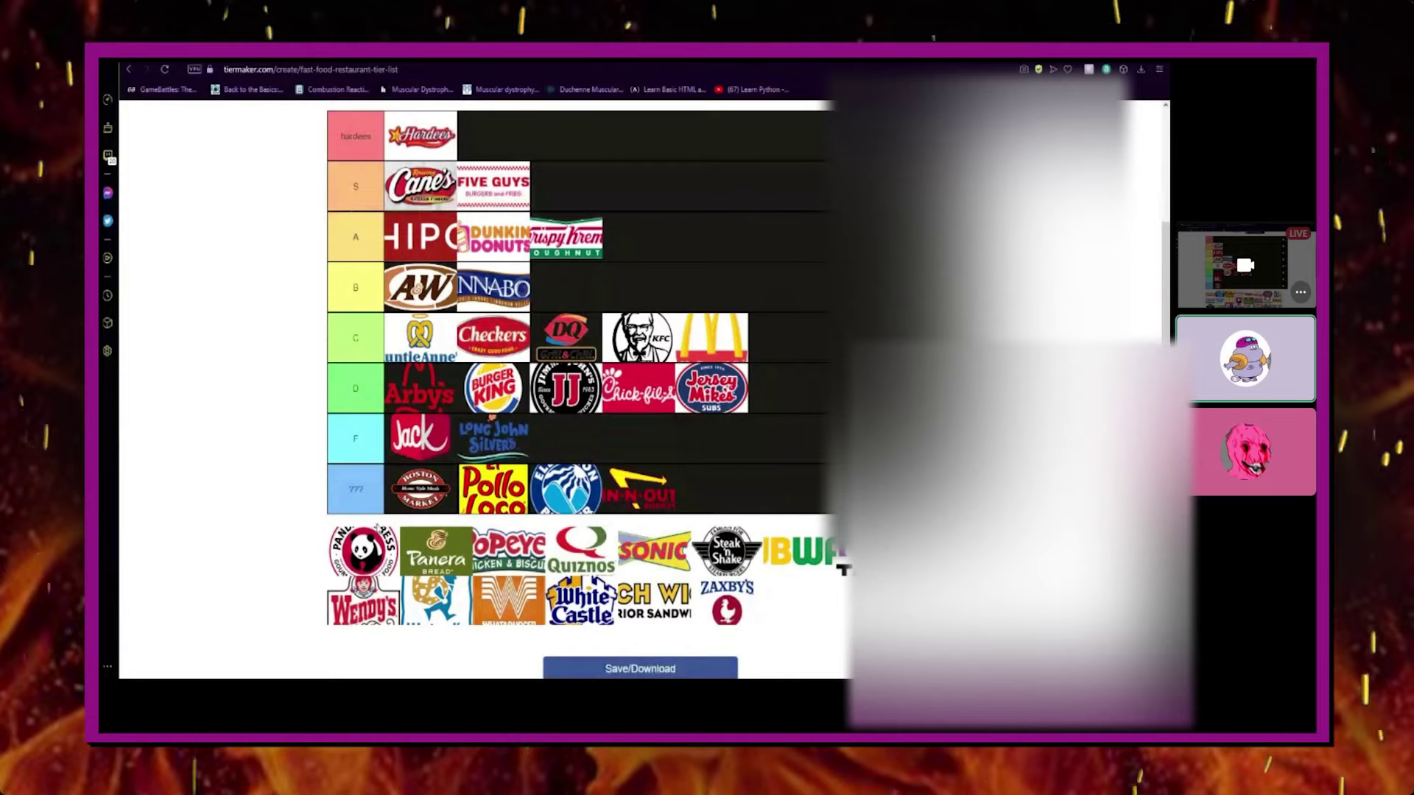
mouse_move(352, 551)
mouse_down()
mouse_move(373, 558)
mouse_move(364, 551)
mouse_up()
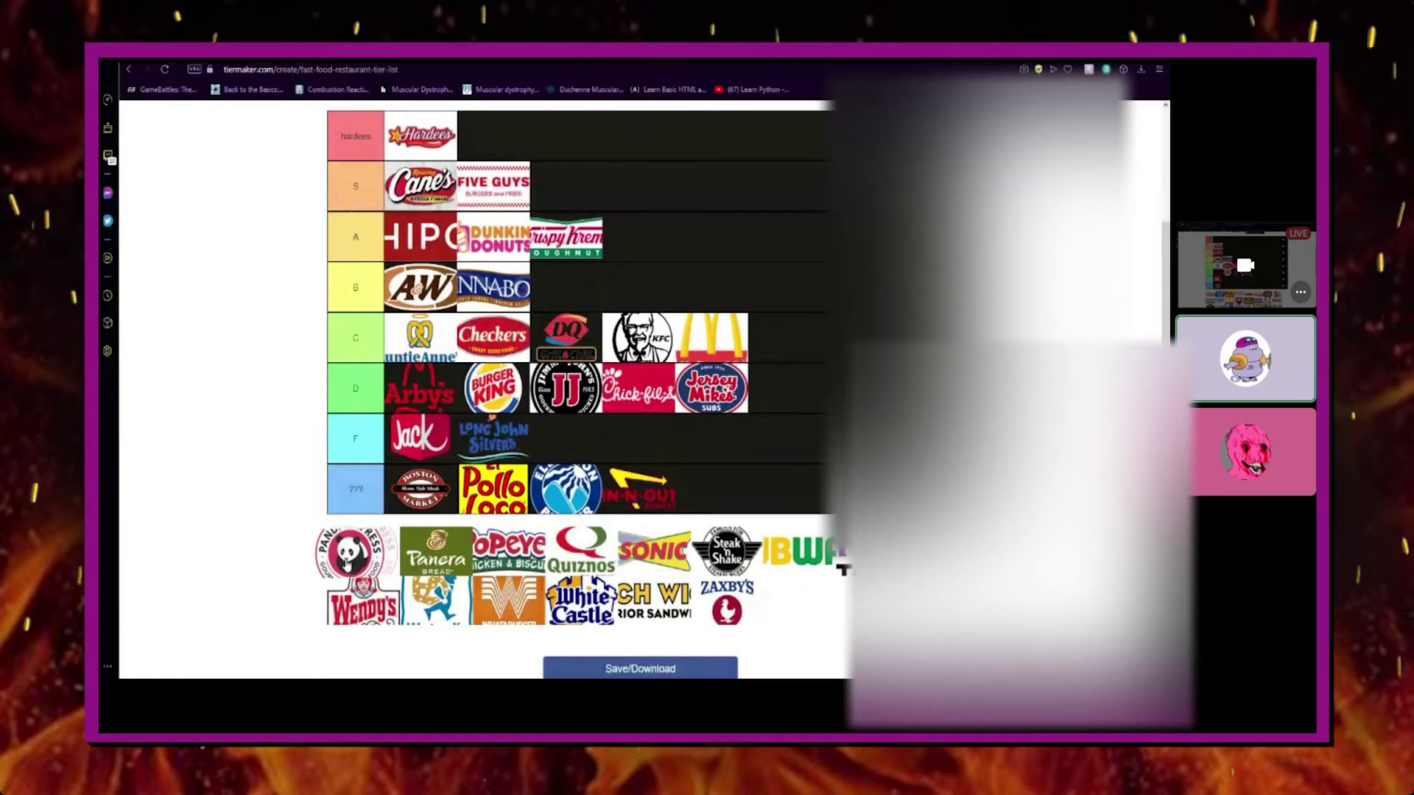
mouse_move(365, 550)
mouse_down()
mouse_move(360, 602)
mouse_move(376, 546)
mouse_up()
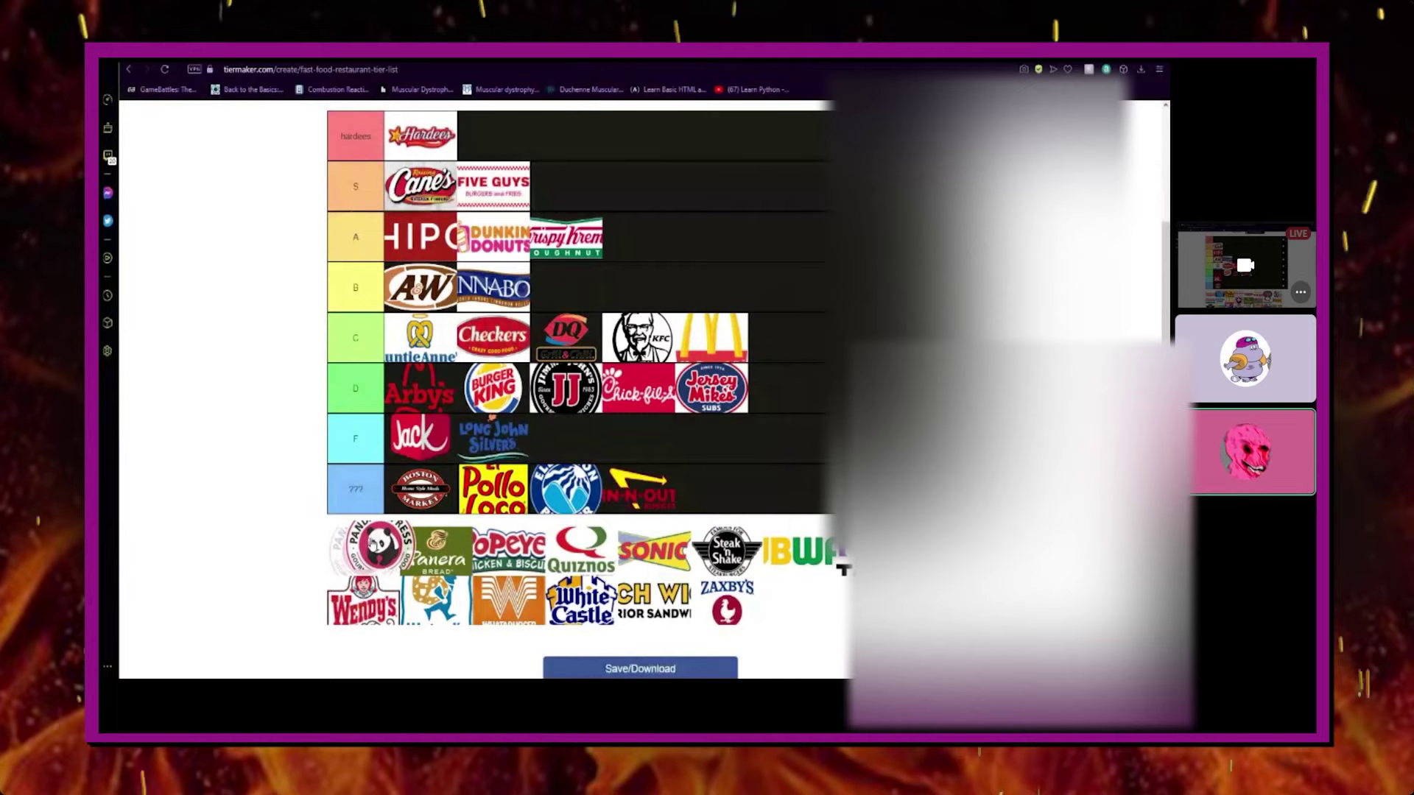
Place Panda Express in B after Cinnabon and Panera in F after Long John Silver's
mouse_move(375, 546)
mouse_down()
mouse_move(495, 290)
mouse_move(644, 287)
mouse_up()
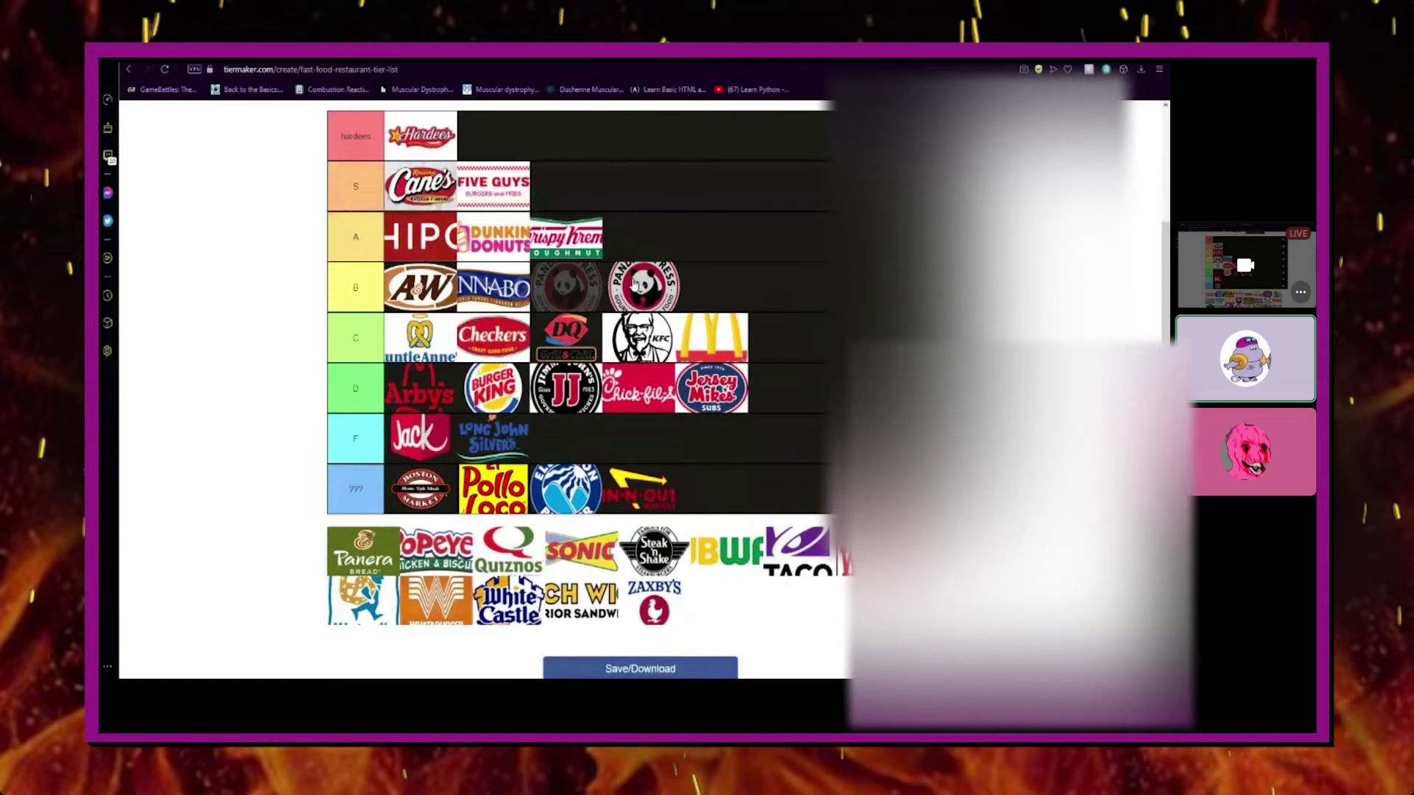
drag(644, 288, 642, 290)
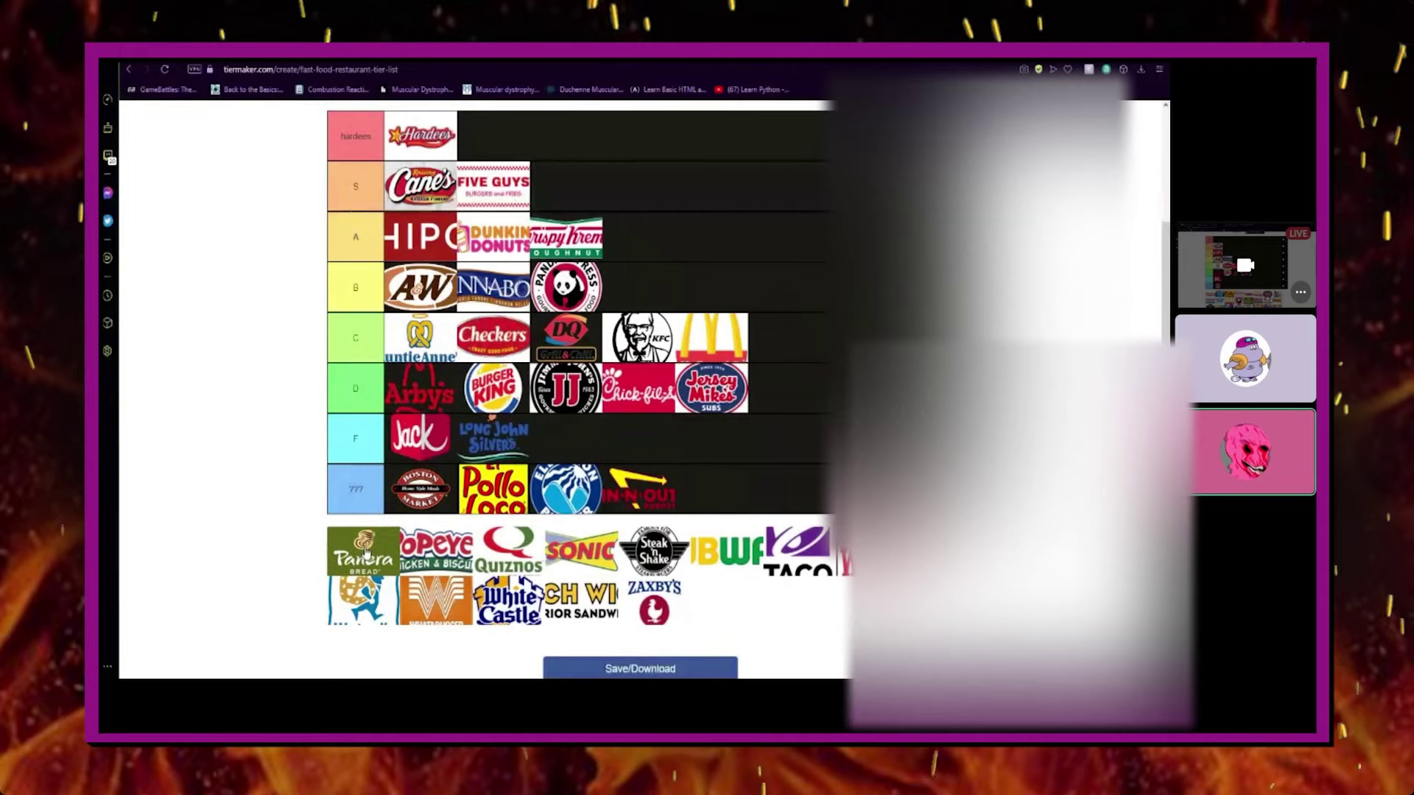
mouse_move(363, 549)
mouse_down()
mouse_move(773, 400)
mouse_move(784, 440)
mouse_up()
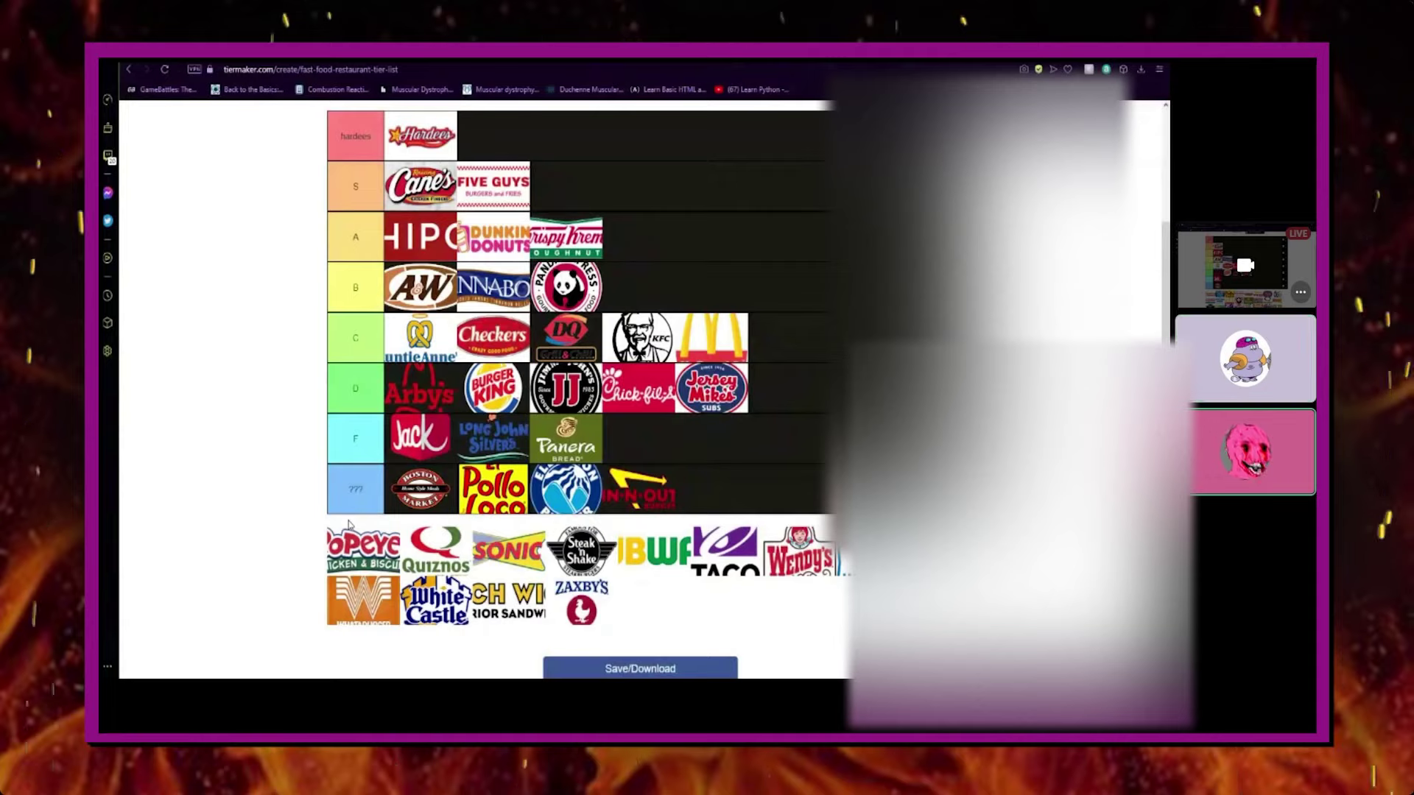
Drop the Popeyes logo into the S tier after Five Guys
mouse_move(360, 550)
mouse_down()
mouse_move(354, 561)
mouse_move(665, 210)
mouse_up()
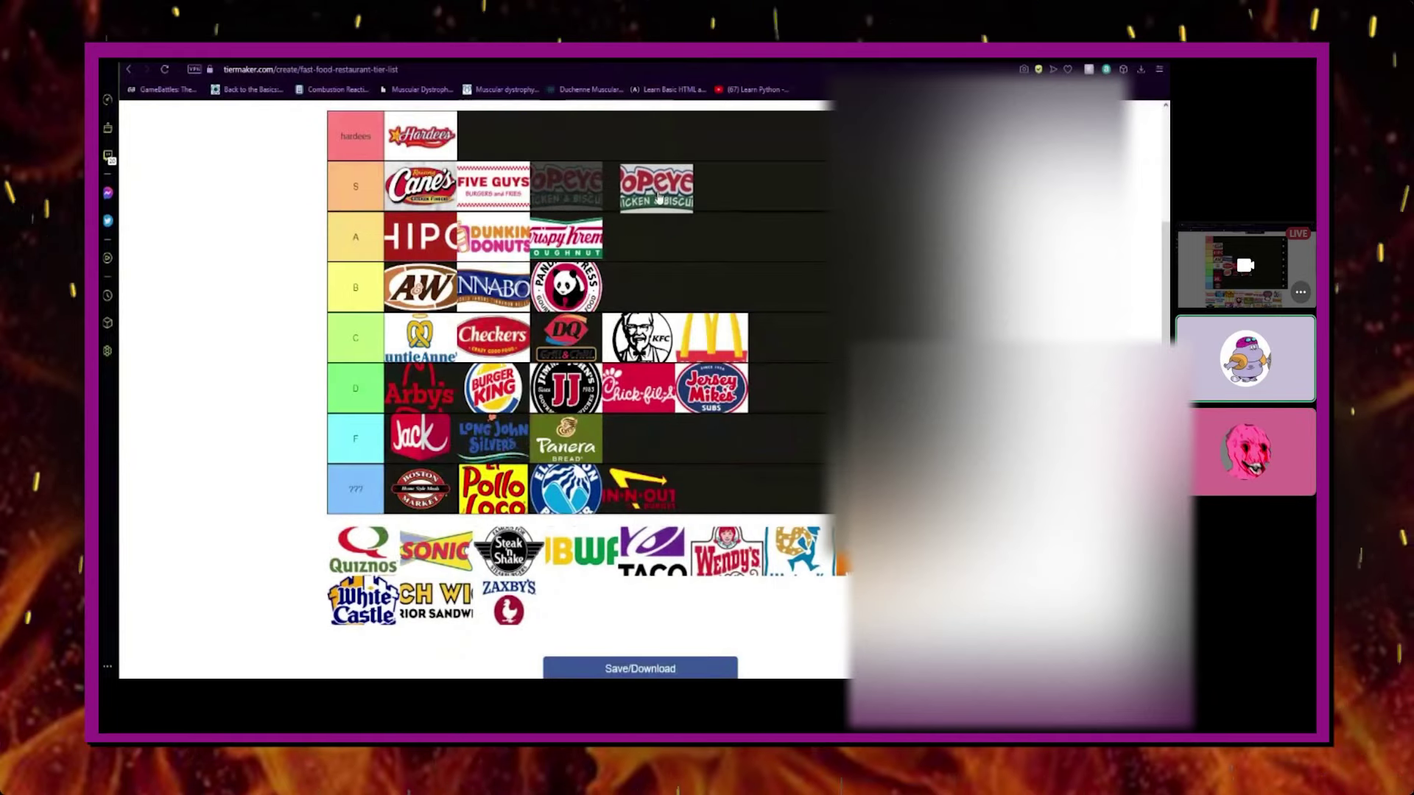
mouse_move(666, 210)
mouse_down()
mouse_move(683, 216)
mouse_move(667, 221)
mouse_up()
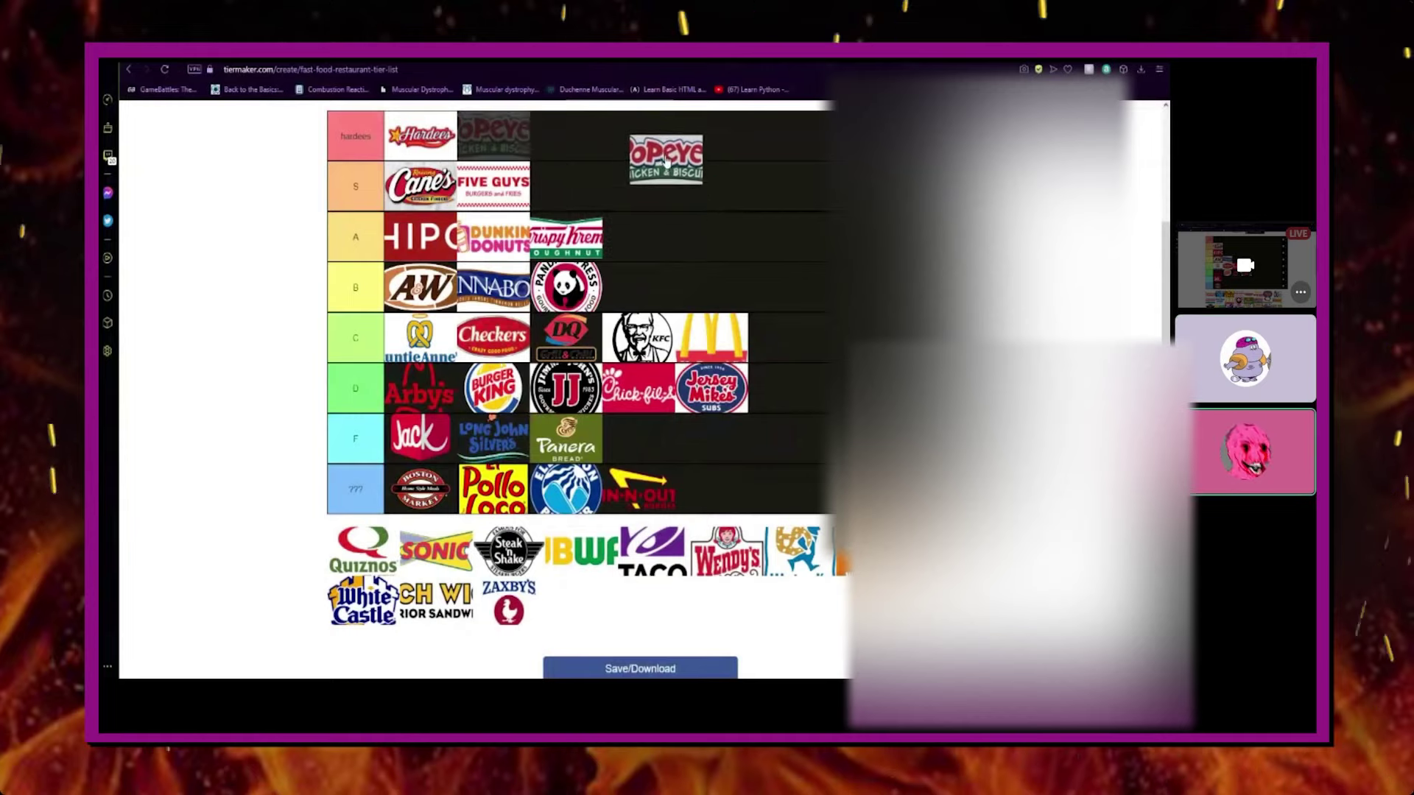
drag(667, 220, 651, 218)
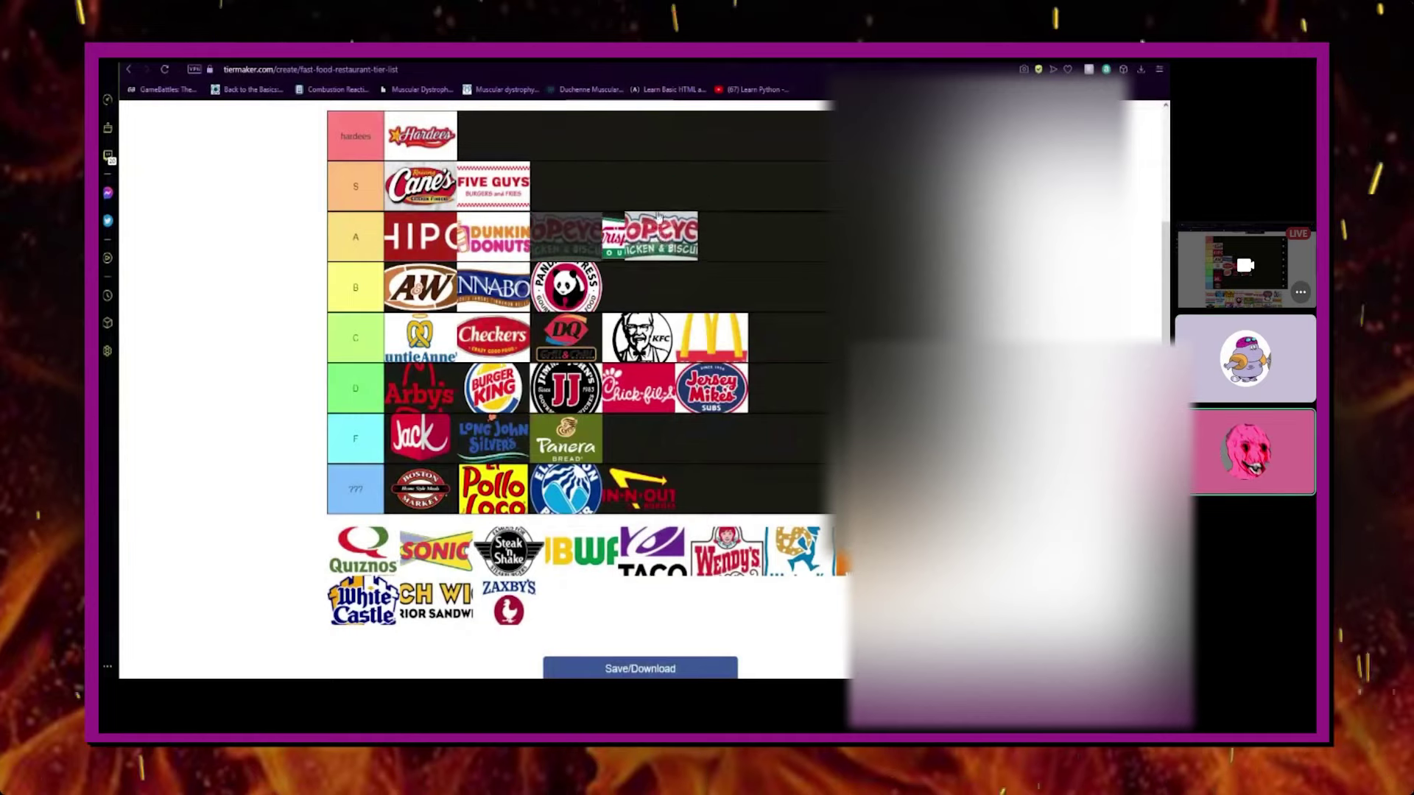
mouse_move(658, 215)
mouse_down()
mouse_move(696, 246)
mouse_move(674, 190)
mouse_up()
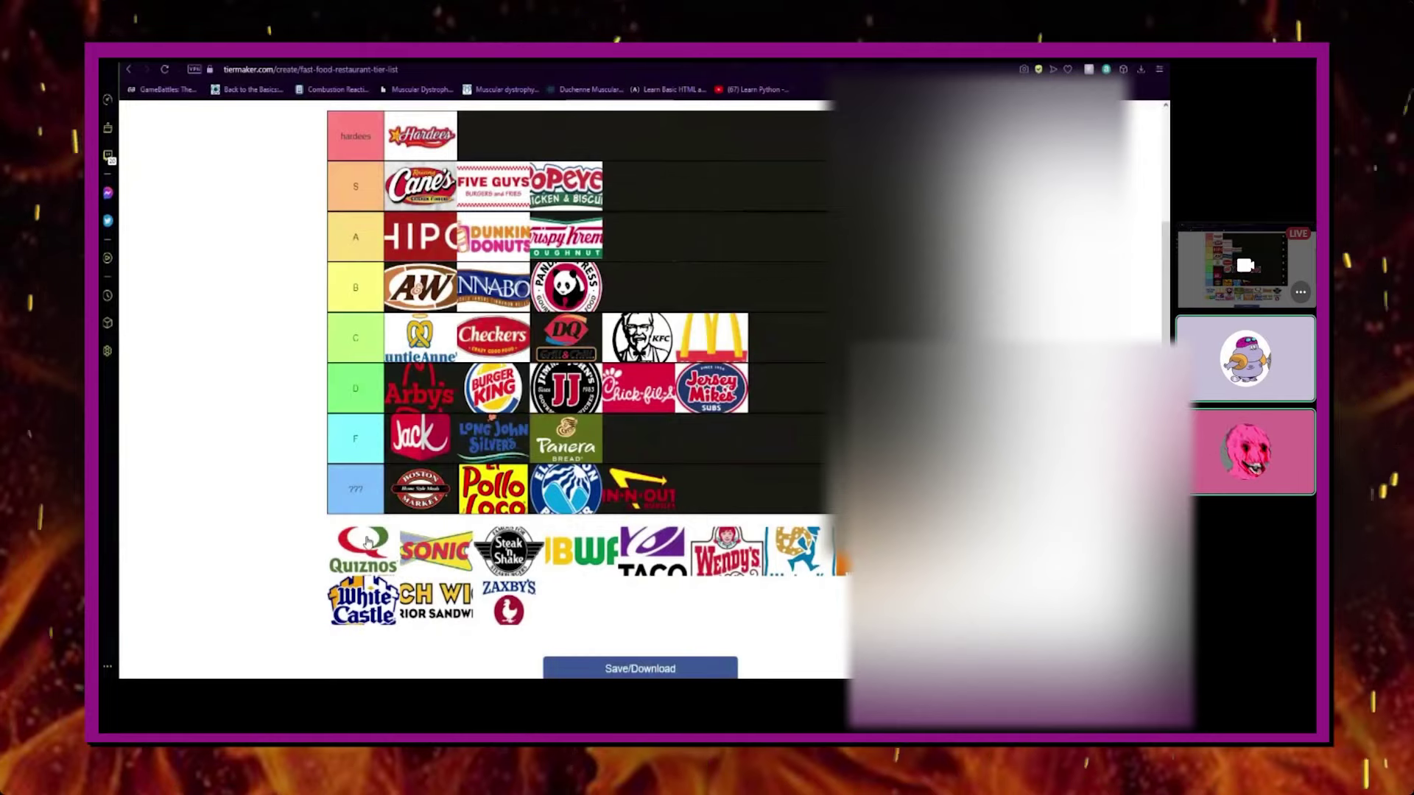
Place Quiznos in C after McDonald's and Sonic in F after Panera
drag(368, 539, 812, 346)
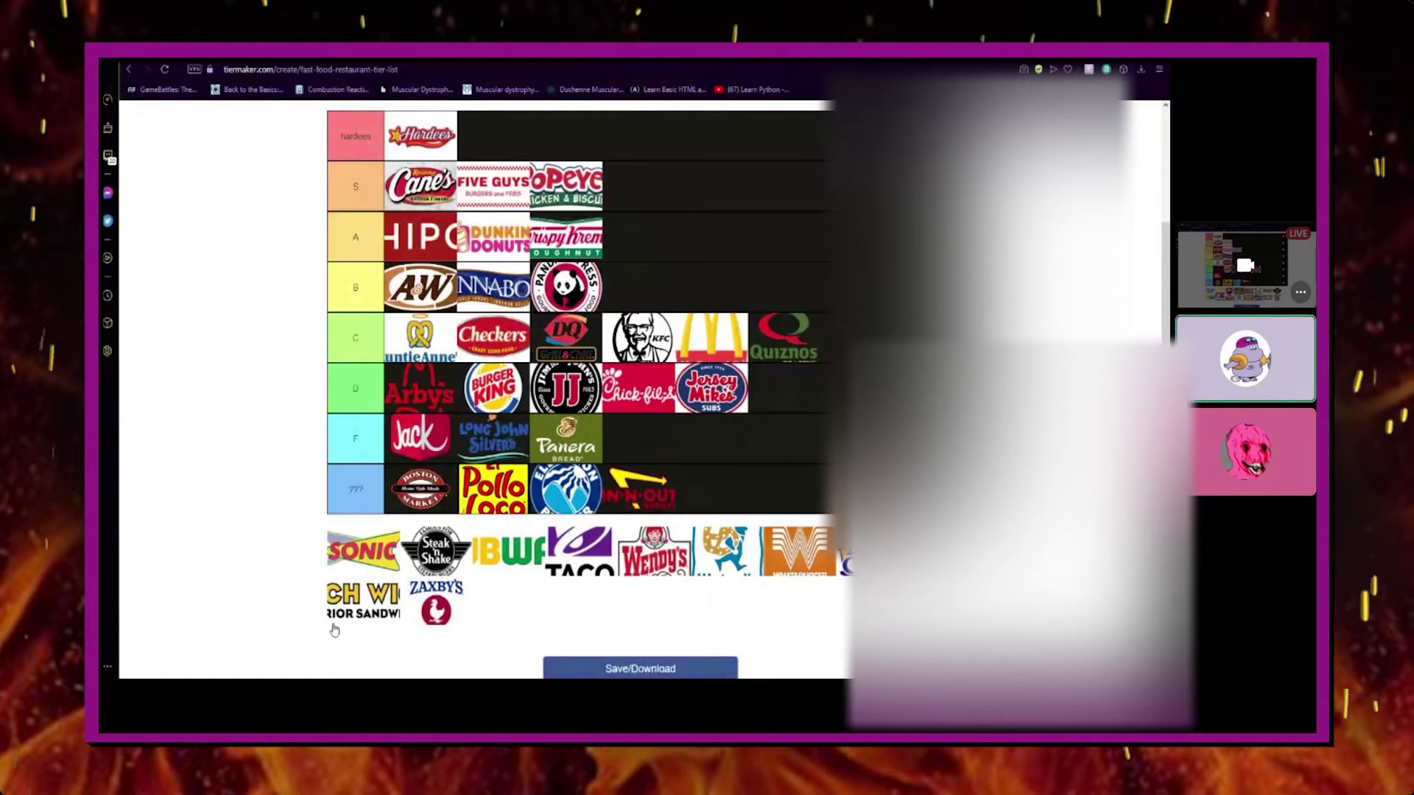
drag(362, 550, 812, 399)
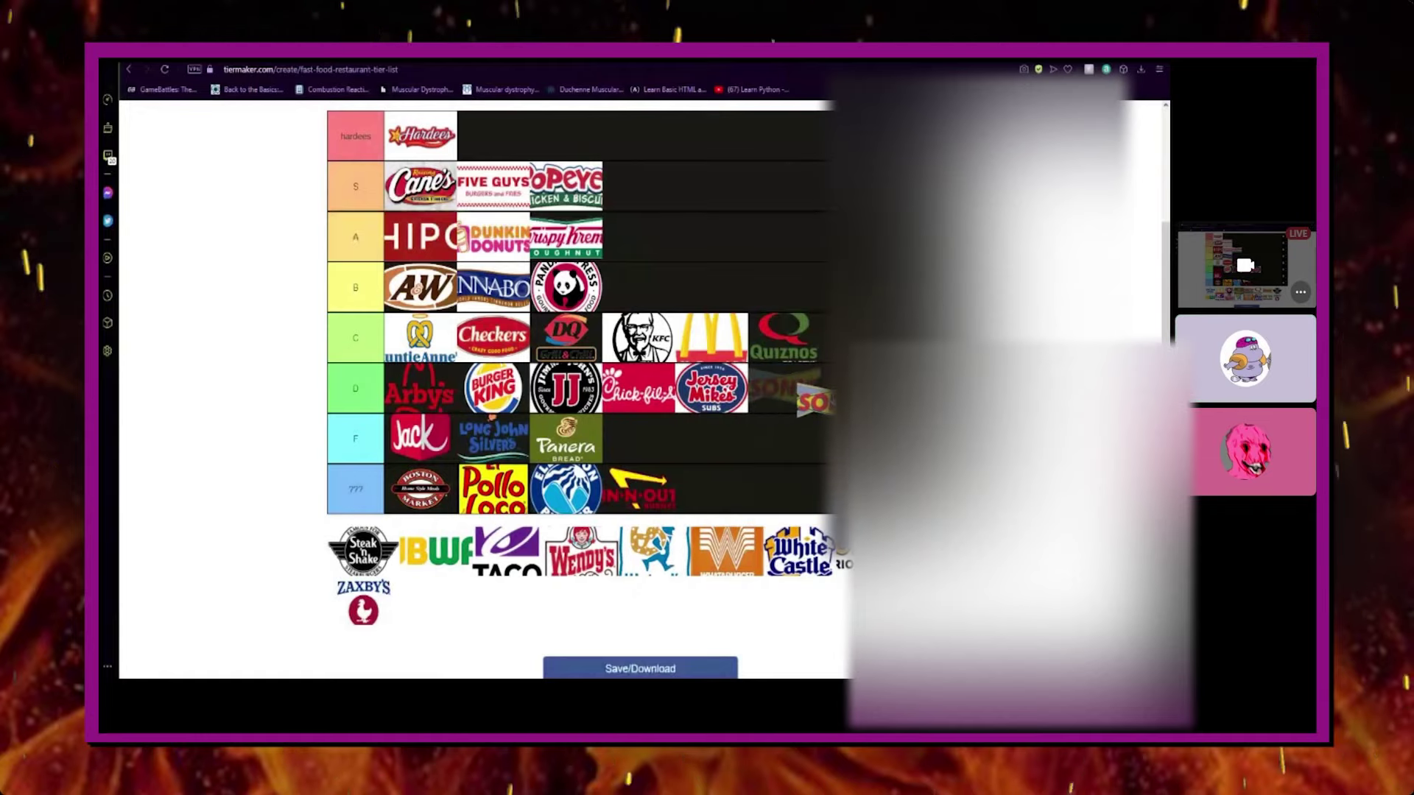
drag(812, 399, 784, 393)
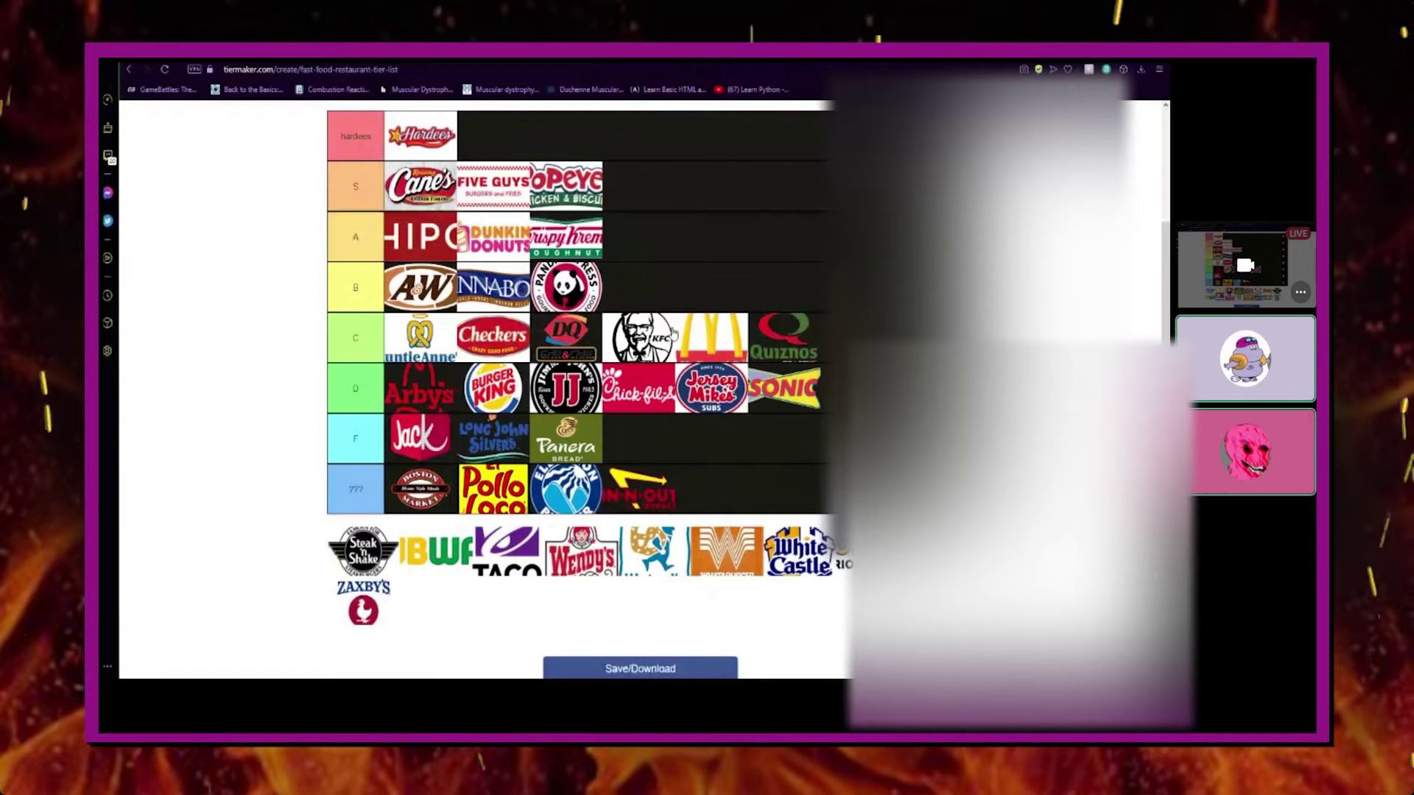
drag(784, 389, 641, 439)
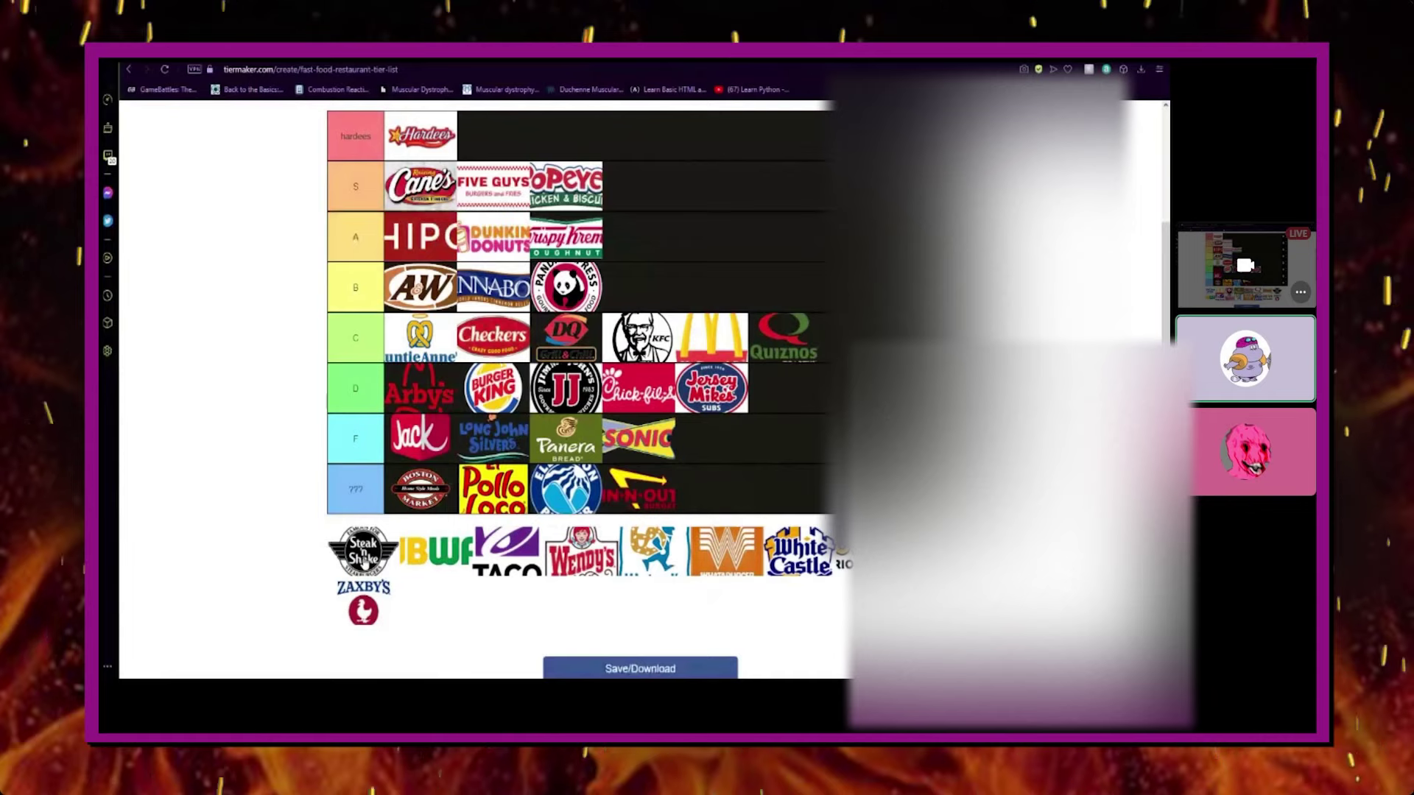
Drag the Steak 'n Shake logo from the unranked pool toward the A tier
mouse_move(366, 552)
mouse_down()
mouse_move(715, 264)
mouse_move(760, 274)
mouse_move(652, 248)
mouse_move(840, 236)
mouse_up()
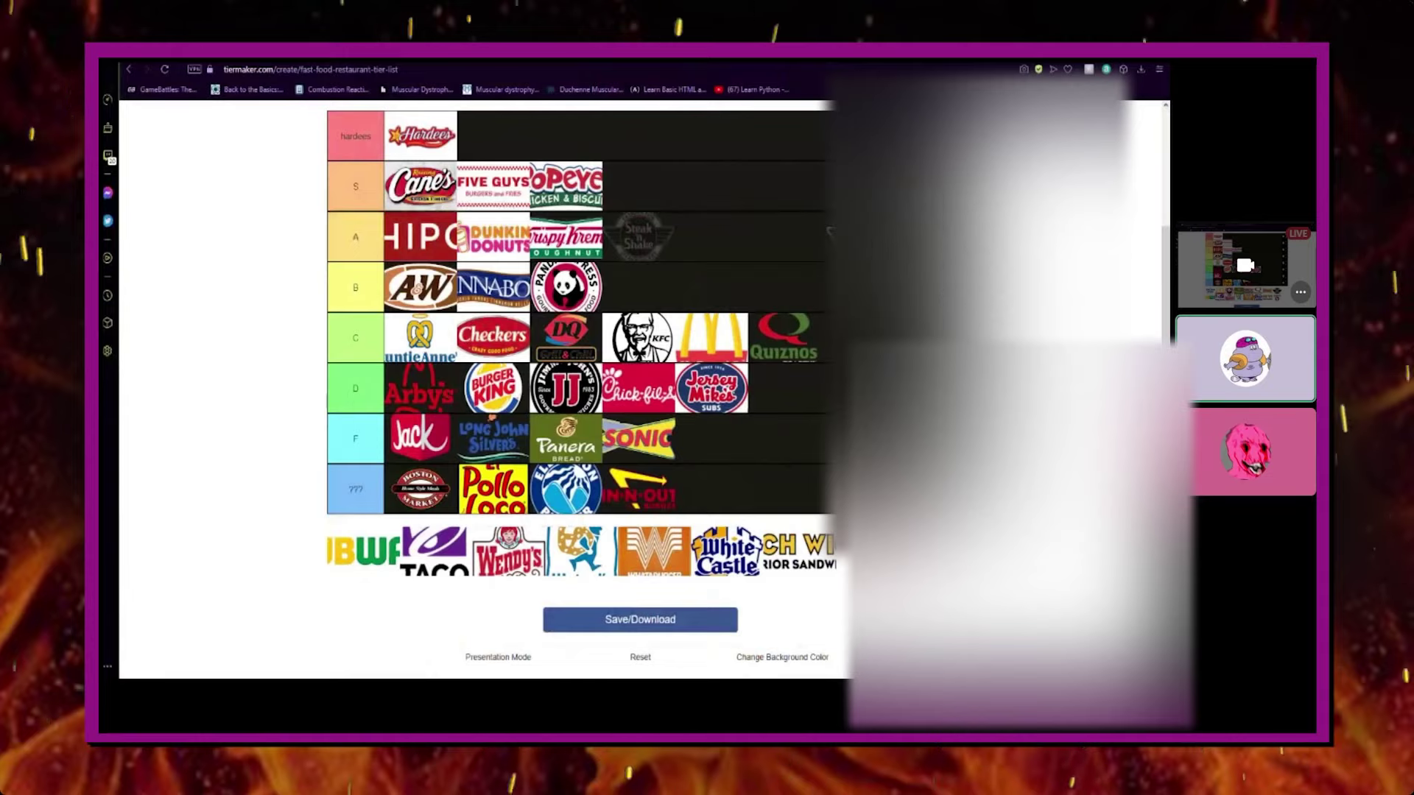
drag(829, 233, 840, 236)
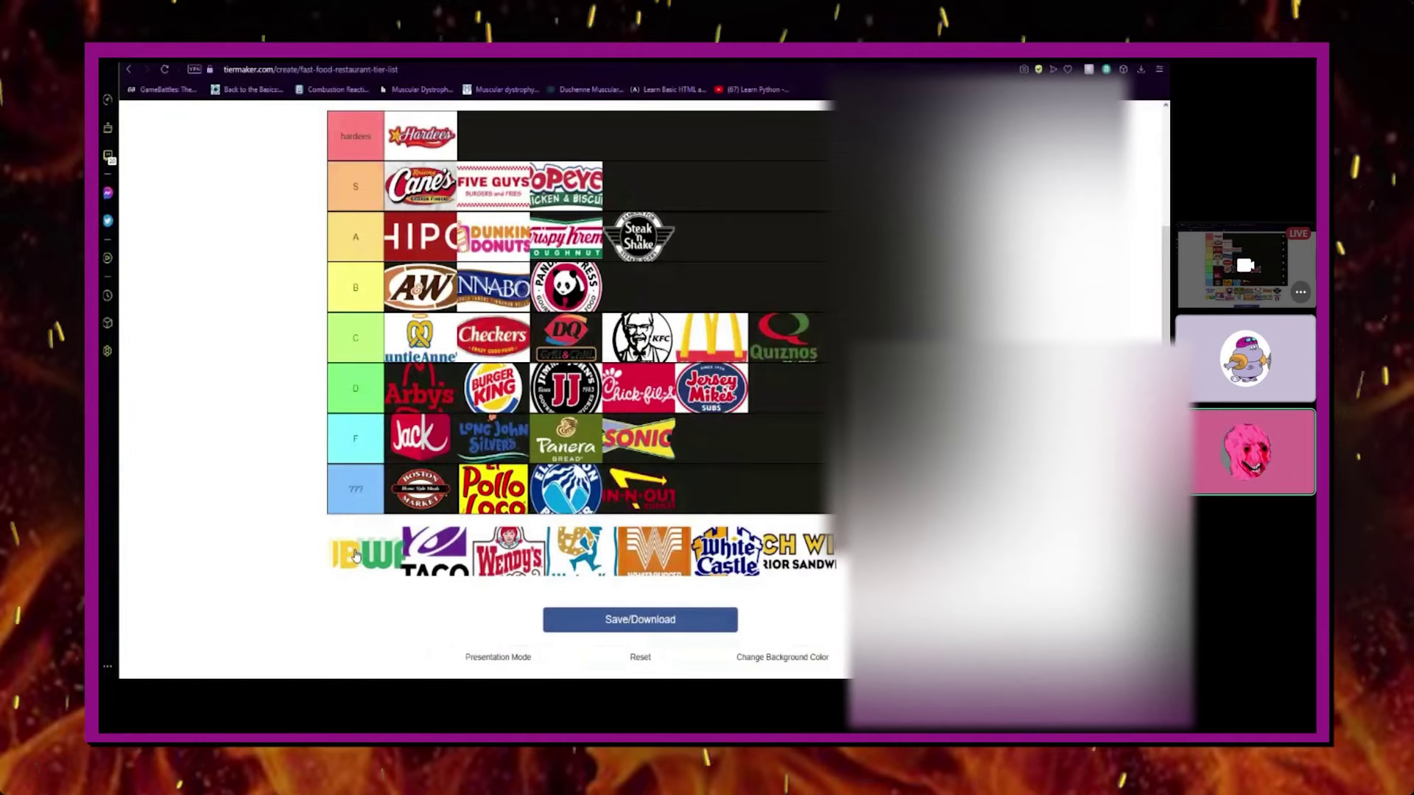
drag(363, 562, 350, 555)
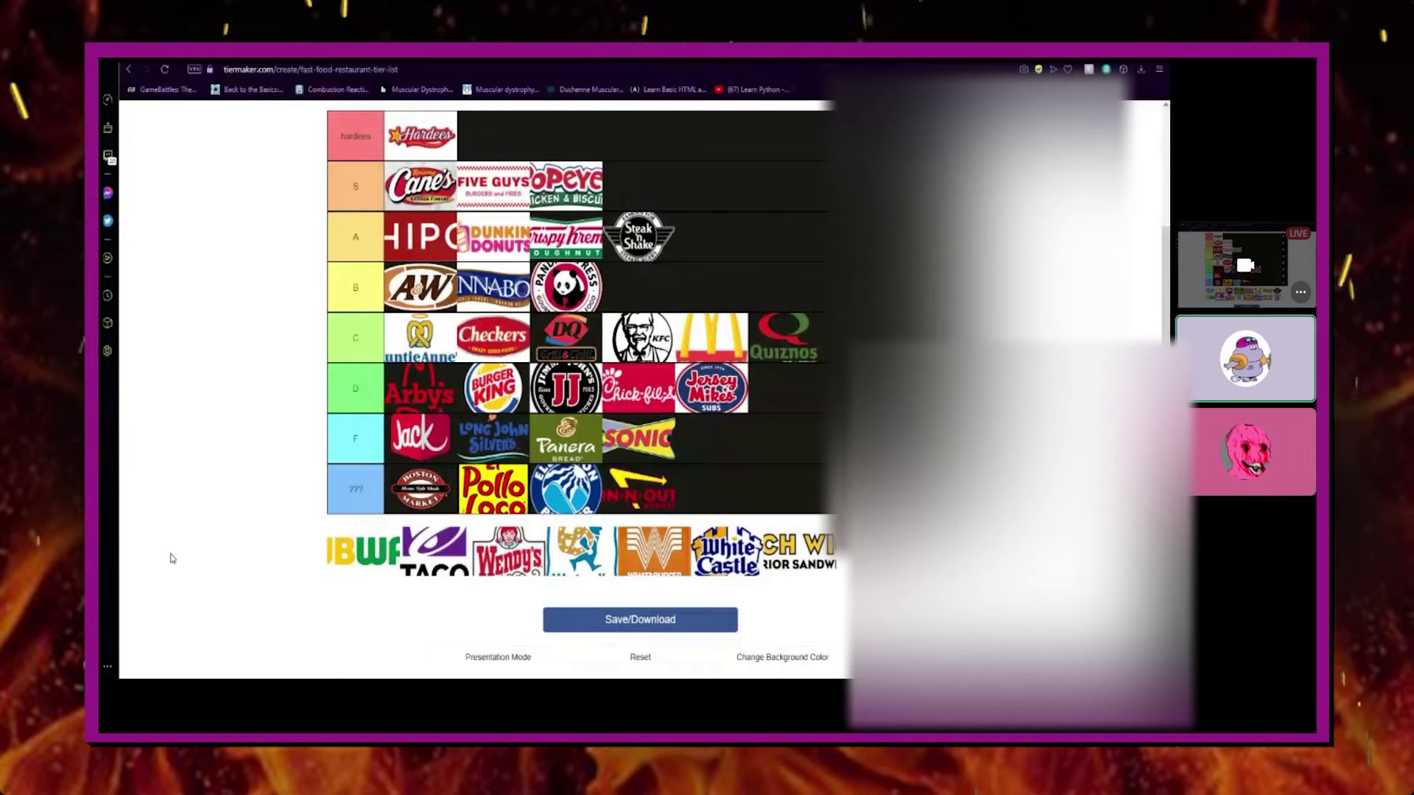
Drop Buffalo Wild Wings into the A row and Taco Bell into S after Popeyes
drag(365, 550, 759, 227)
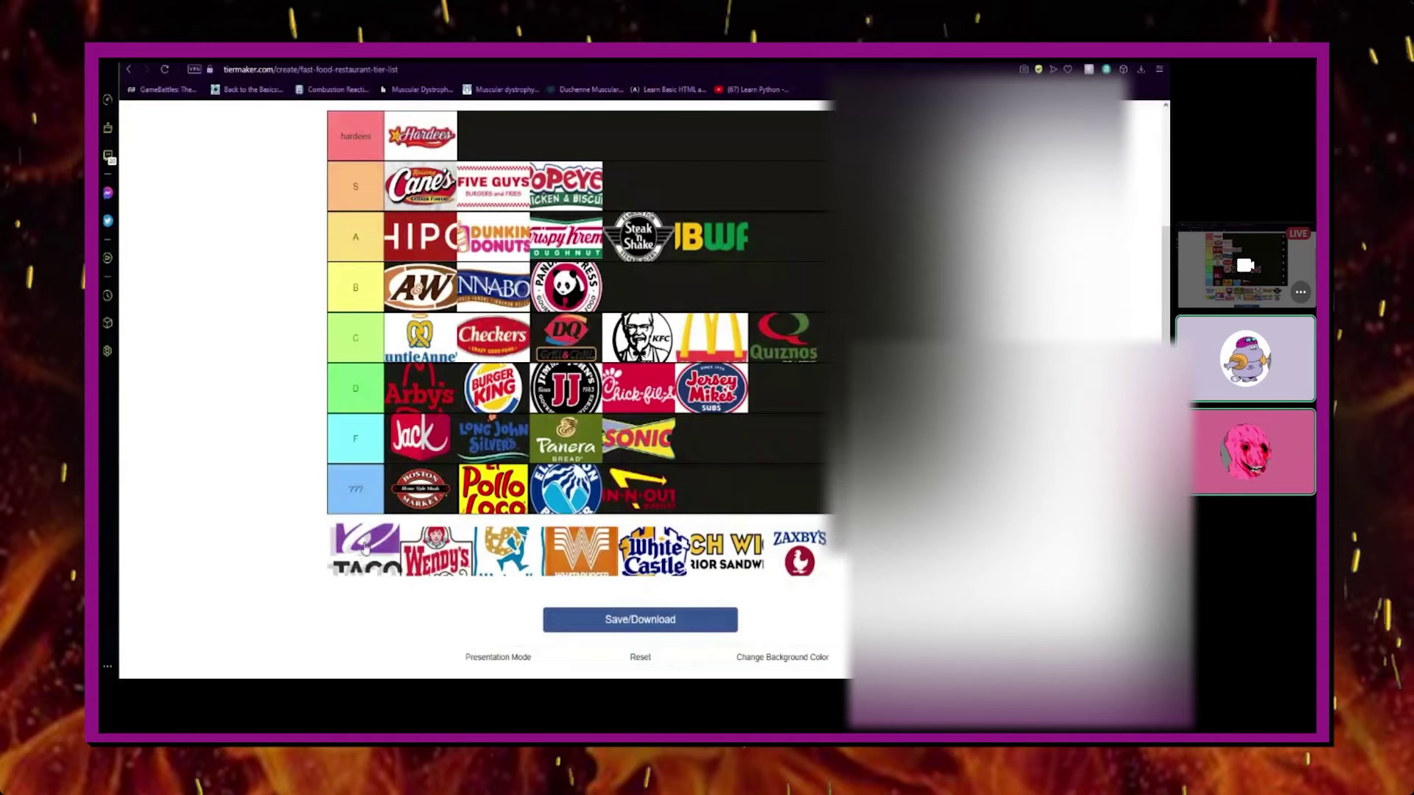
drag(360, 551, 639, 184)
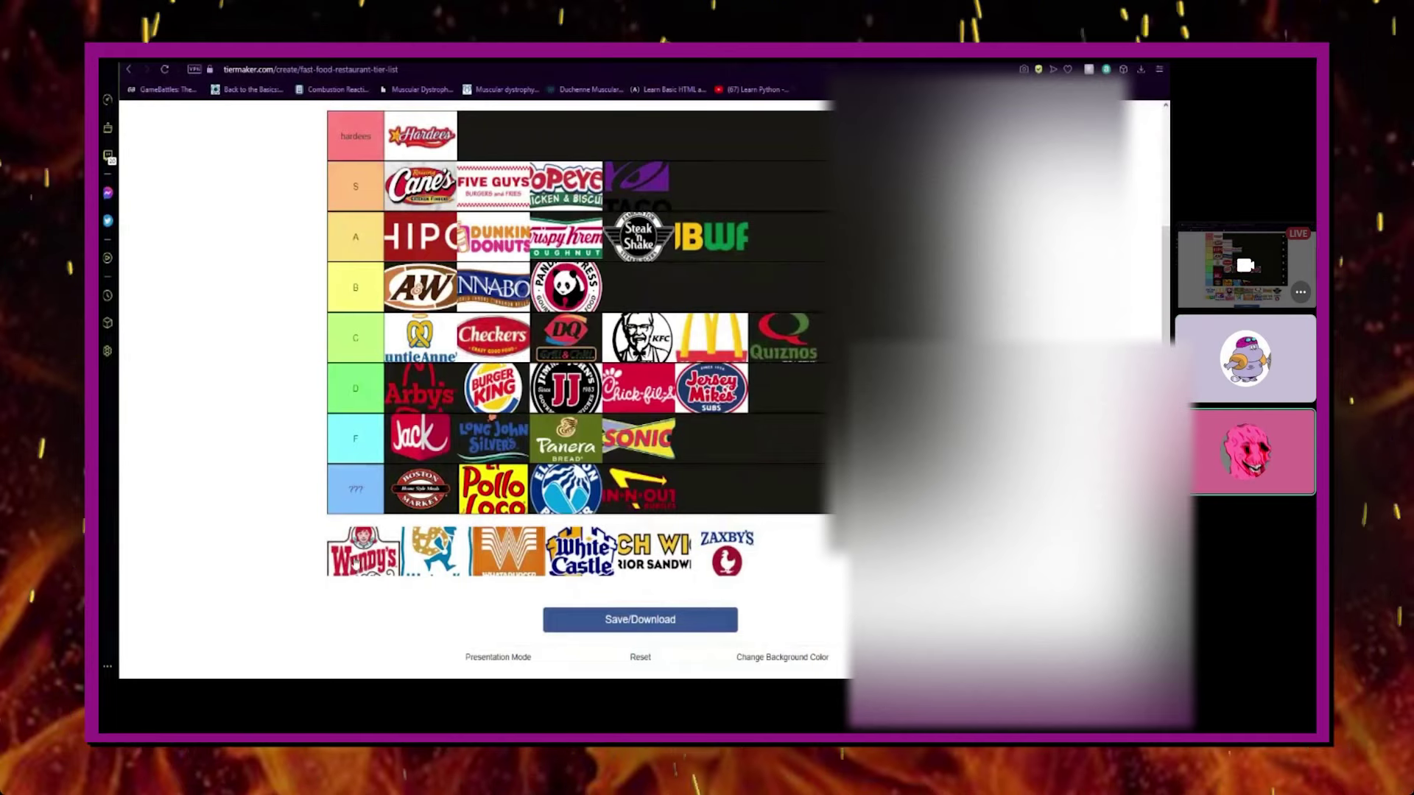
Put Wendy's in S after Taco Bell and the blue-and-gold logo in the ??? row
drag(366, 550, 710, 186)
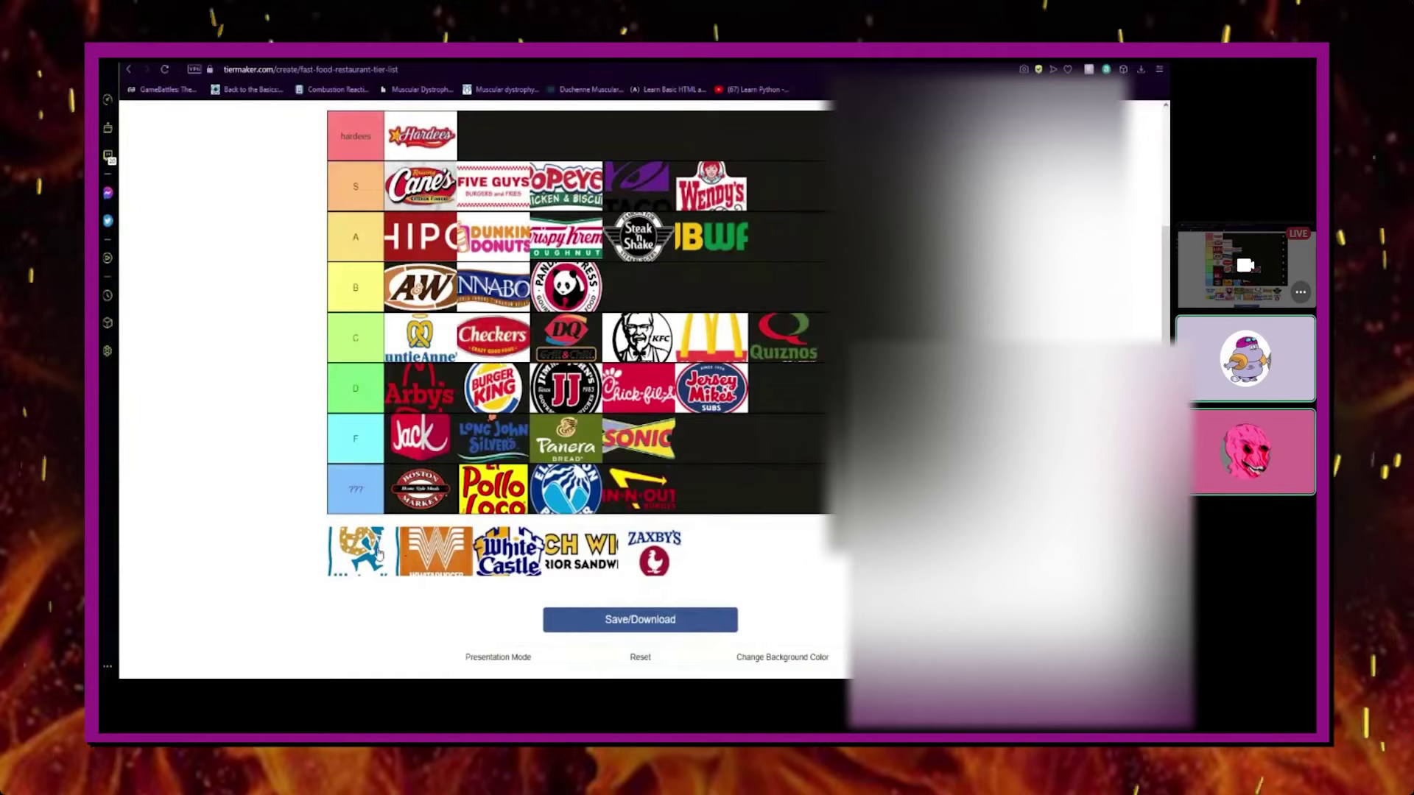
drag(363, 550, 779, 488)
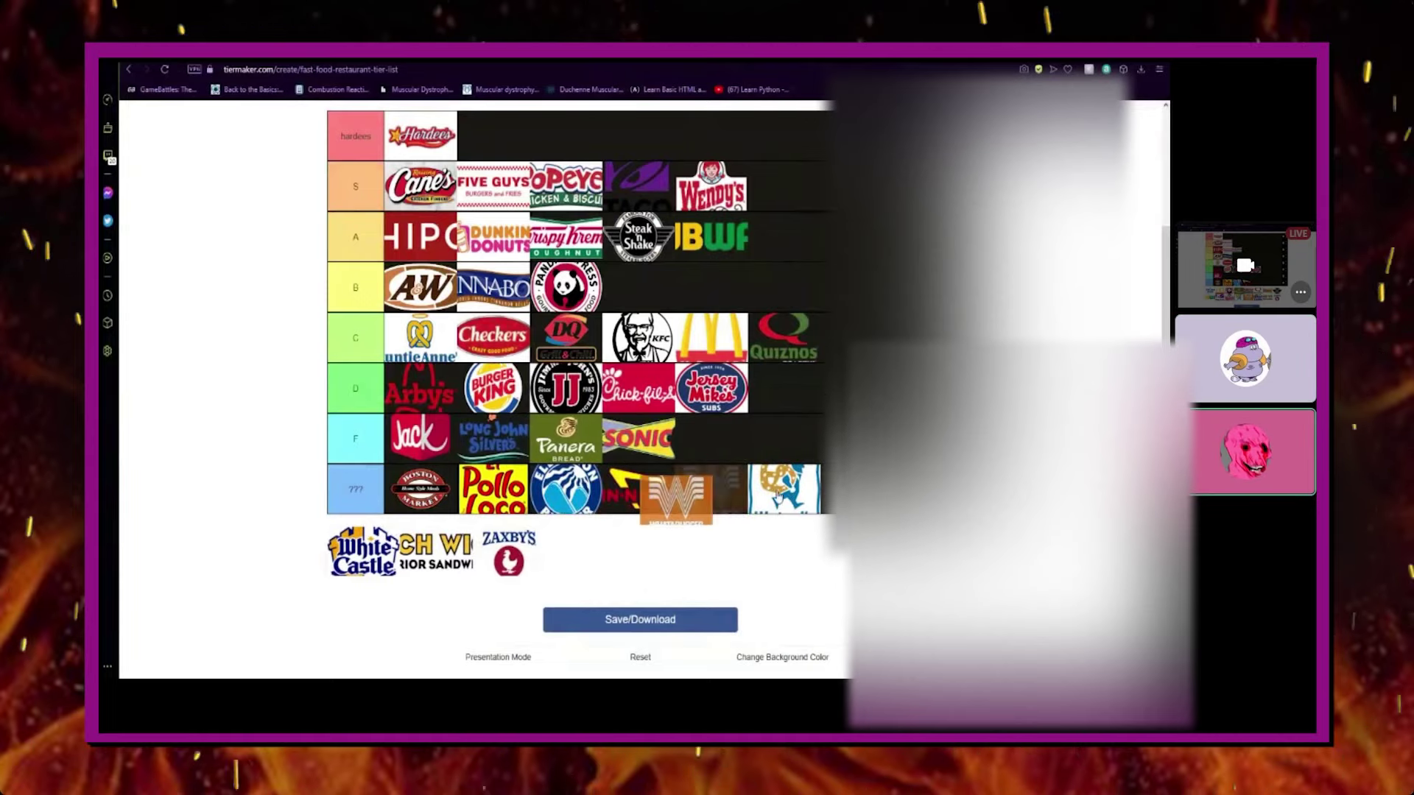
Drop Whataburger at the end of the ??? row and White Castle into D after Jersey Mike's
drag(363, 551, 788, 488)
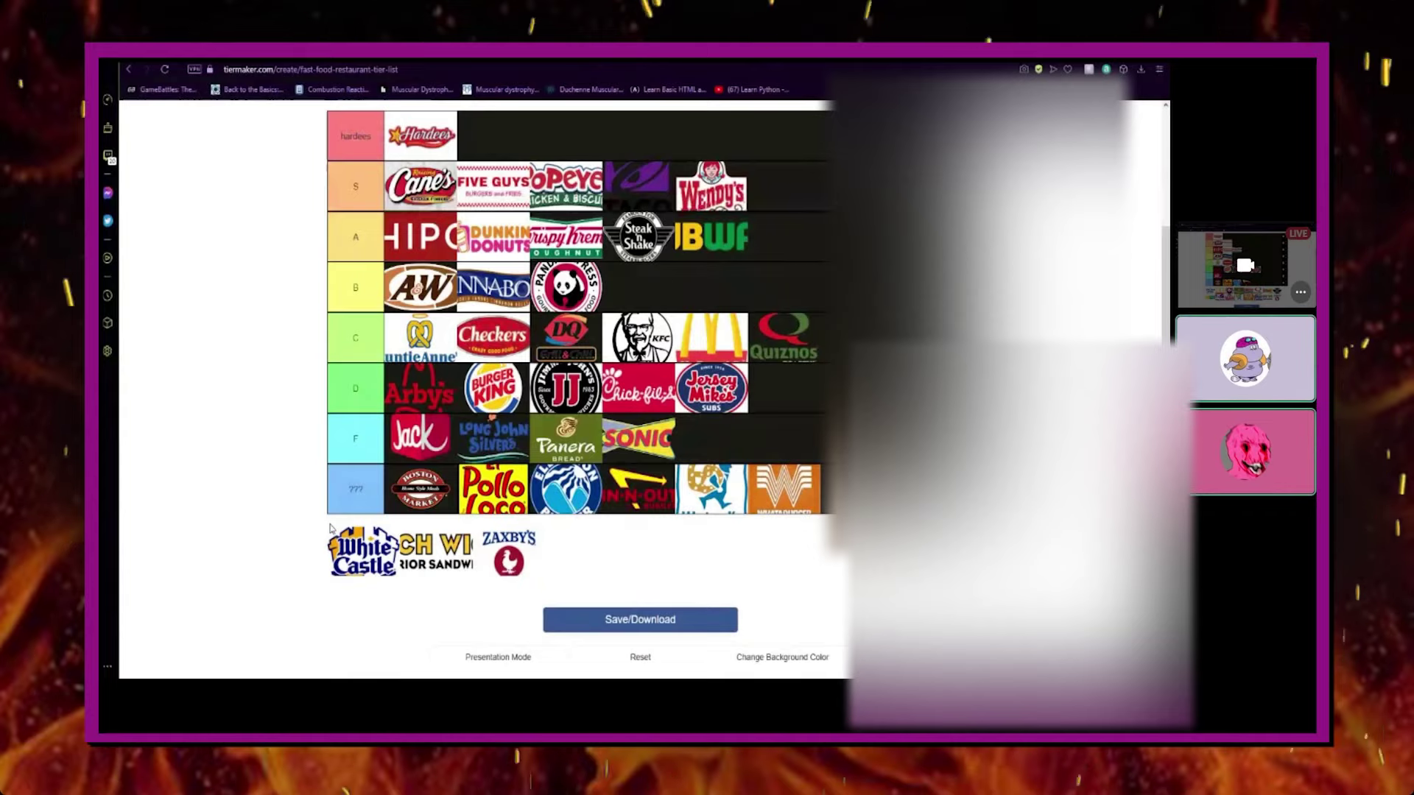
mouse_move(362, 550)
mouse_down()
mouse_move(657, 398)
mouse_move(873, 309)
mouse_move(785, 390)
mouse_up()
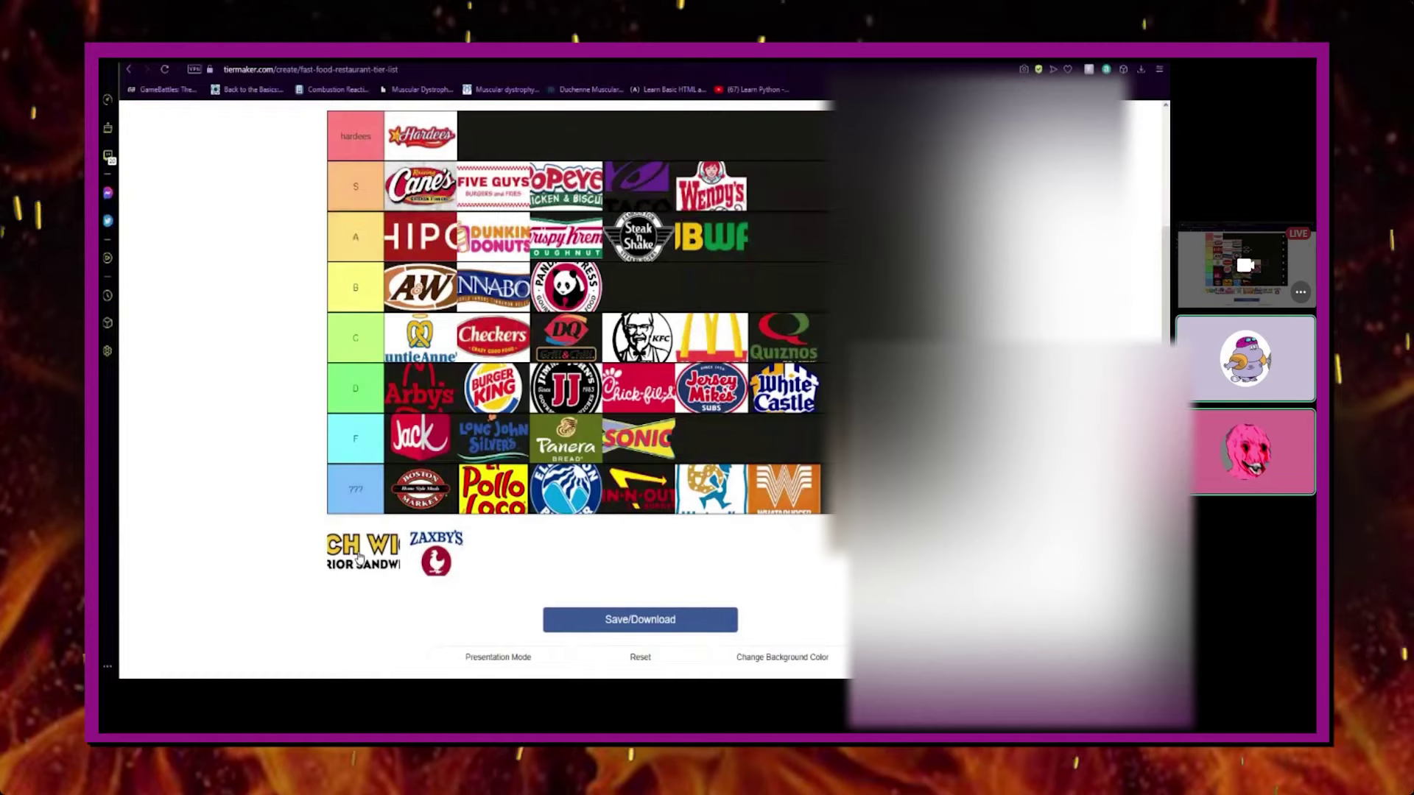
Add Which Wich after Wendy's and Zaxby's at the end of the S row
drag(359, 558, 778, 188)
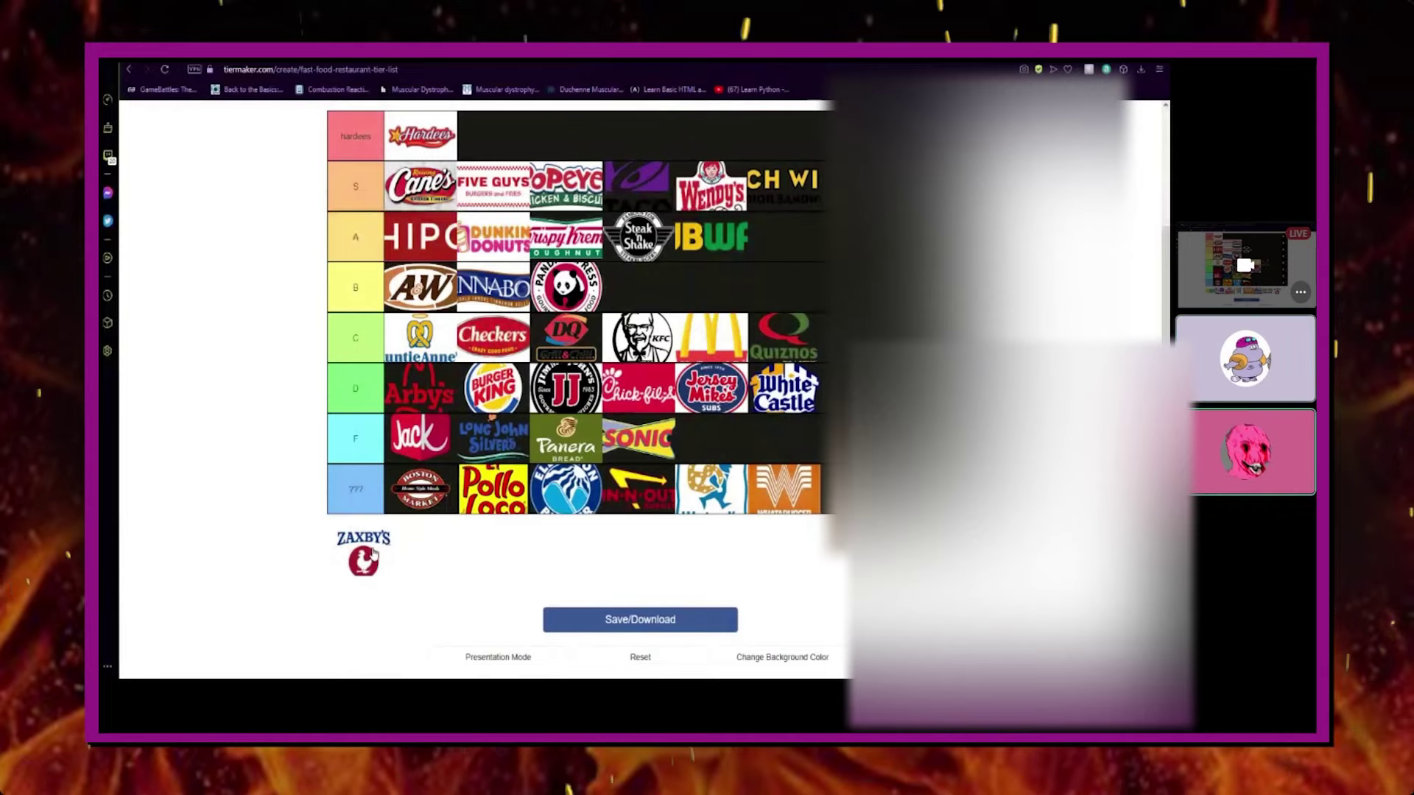
drag(372, 552, 823, 186)
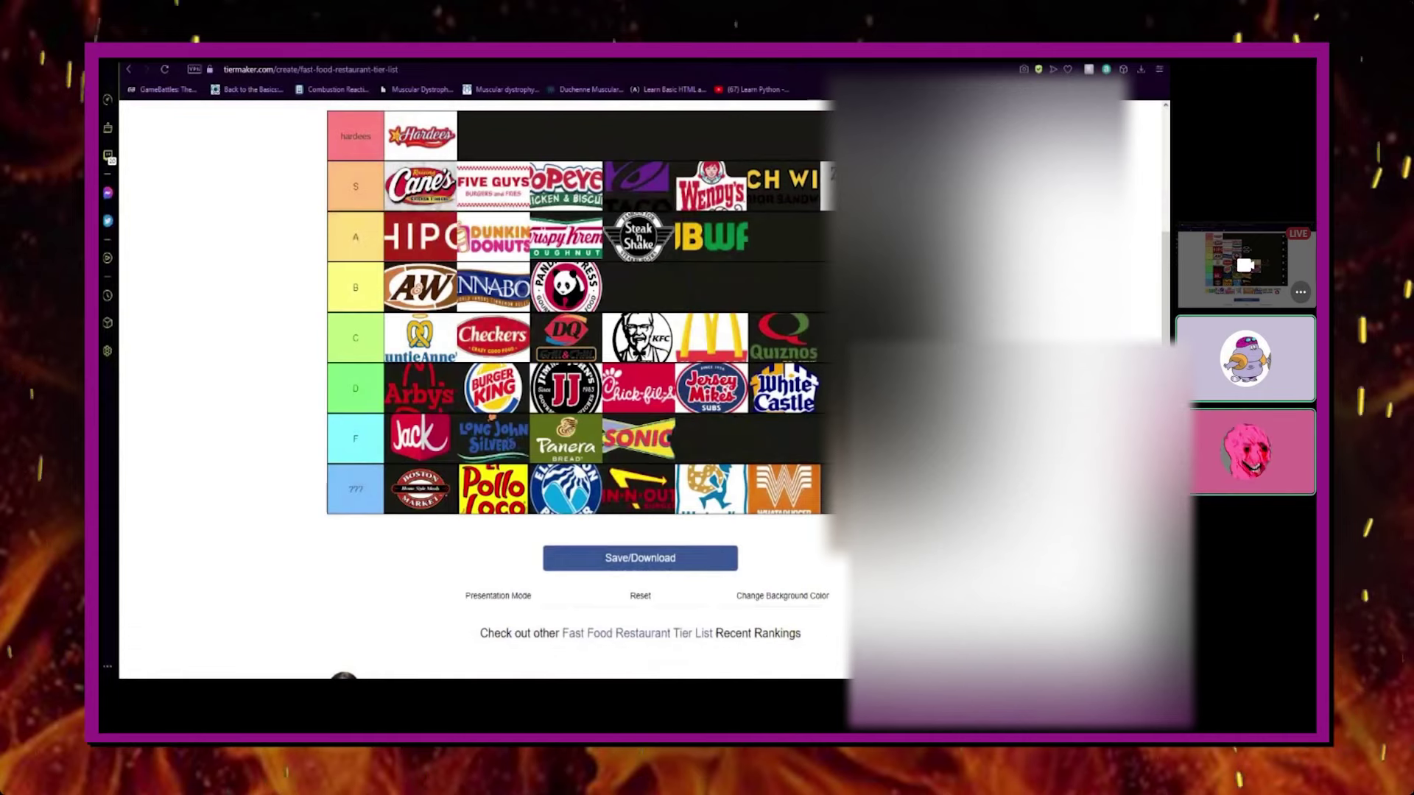
scroll(674, 381, up, 1)
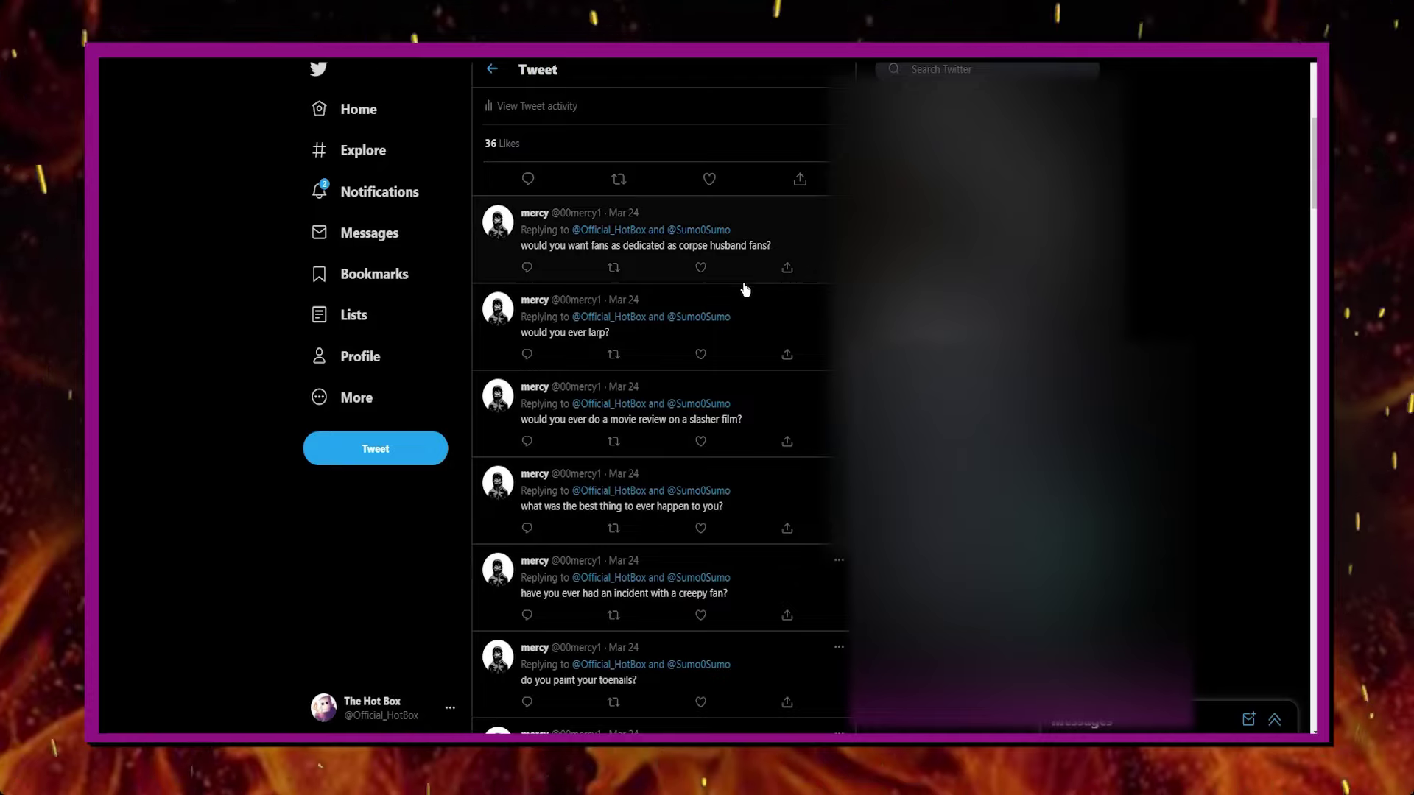
scroll(742, 285, down, 1)
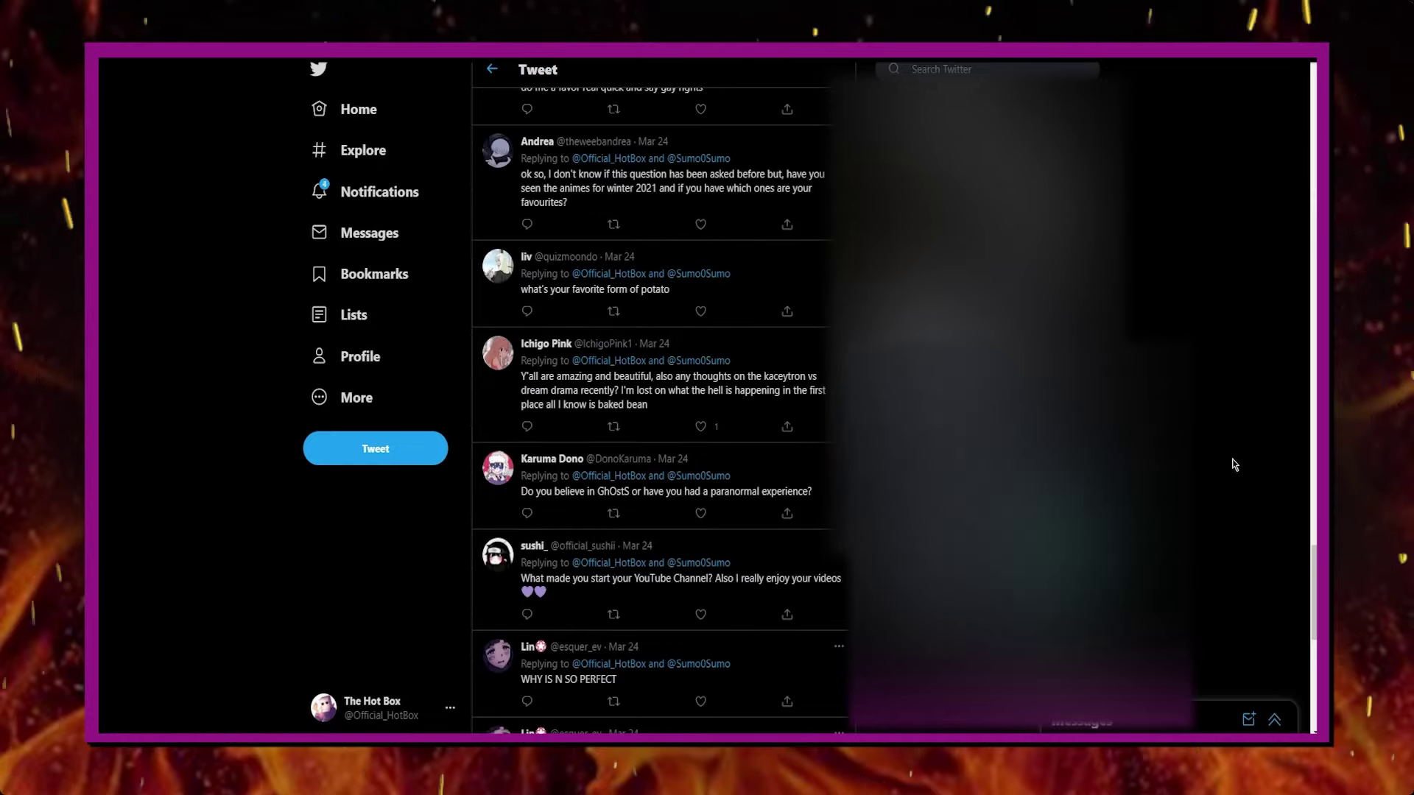
scroll(1234, 464, up, 8)
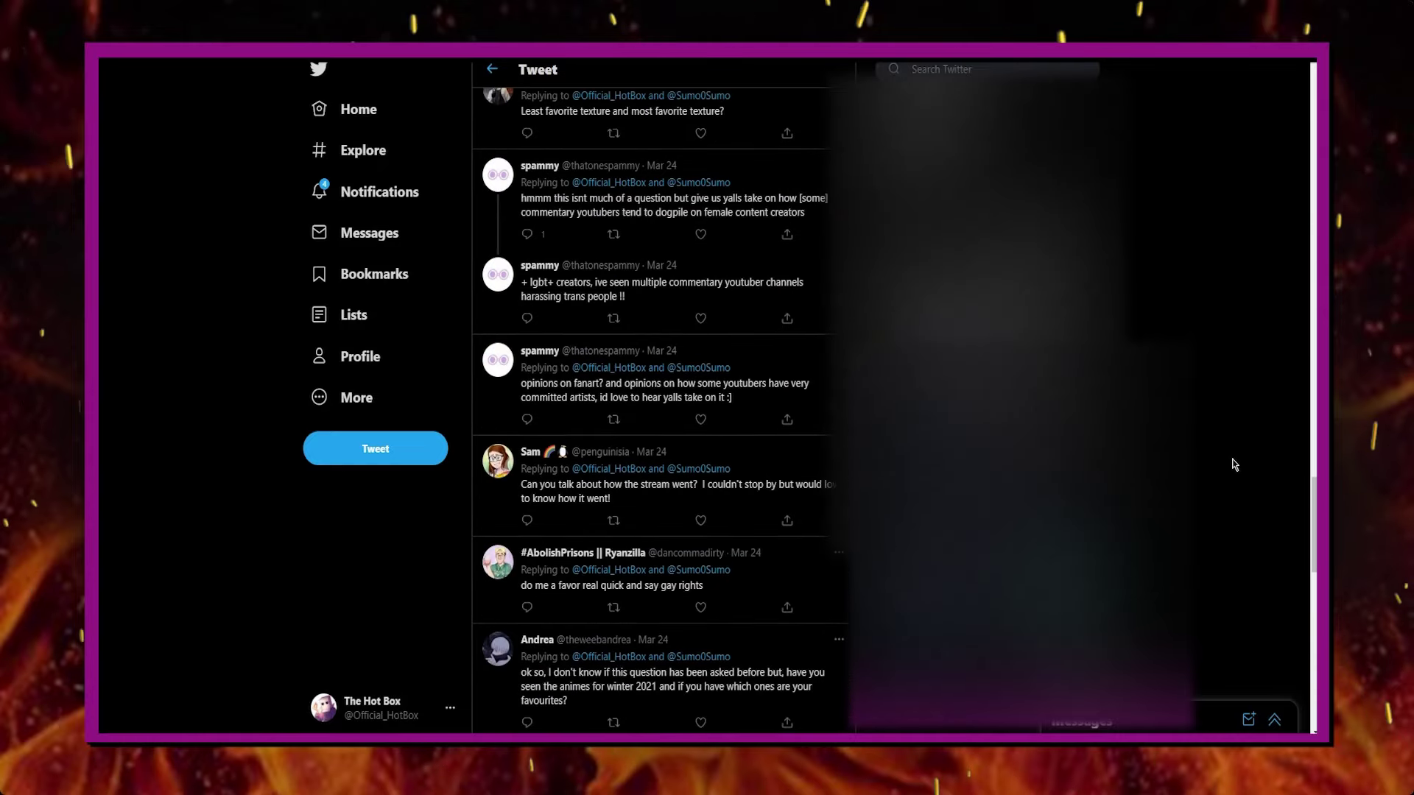
scroll(1239, 486, up, 4)
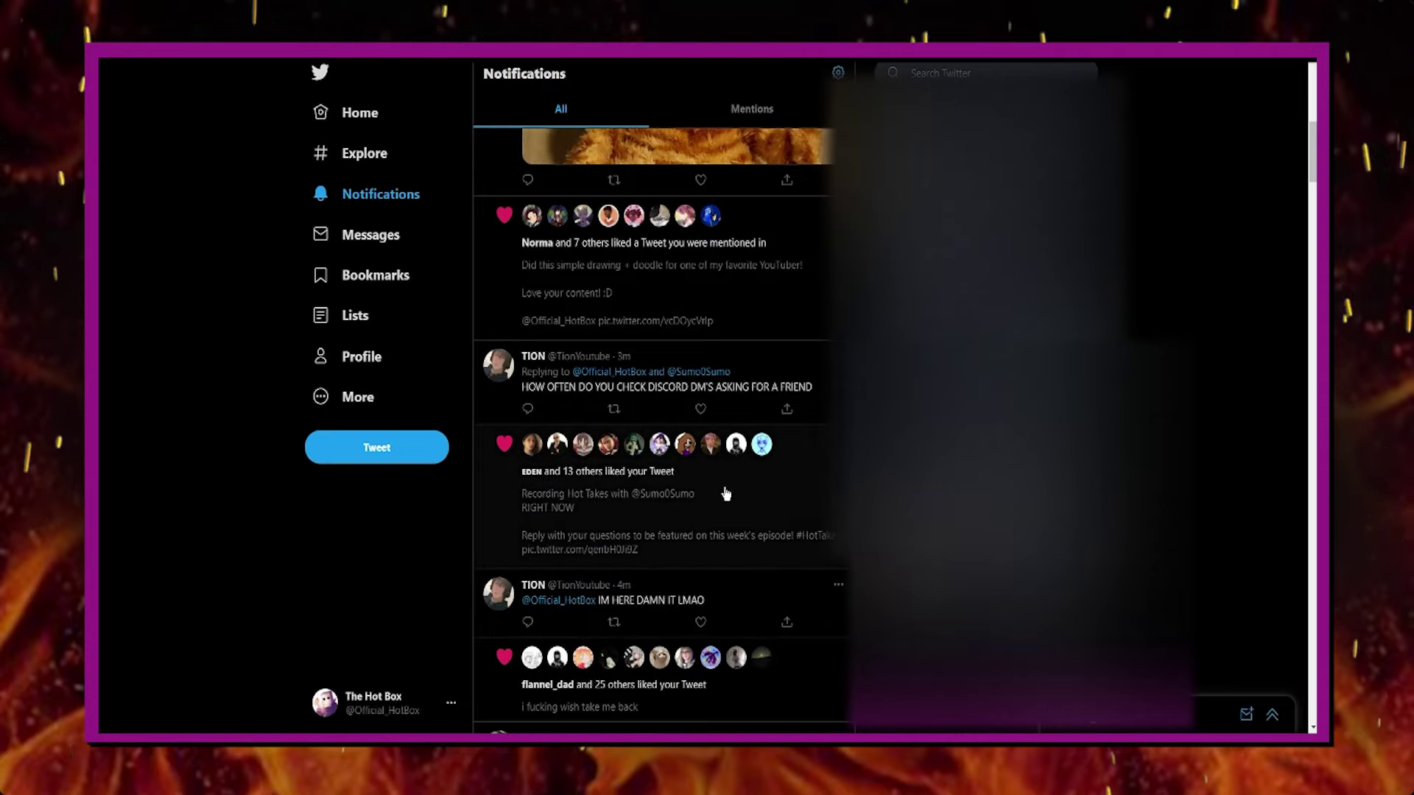
scroll(724, 537, up, 3)
scroll(724, 537, up, 4)
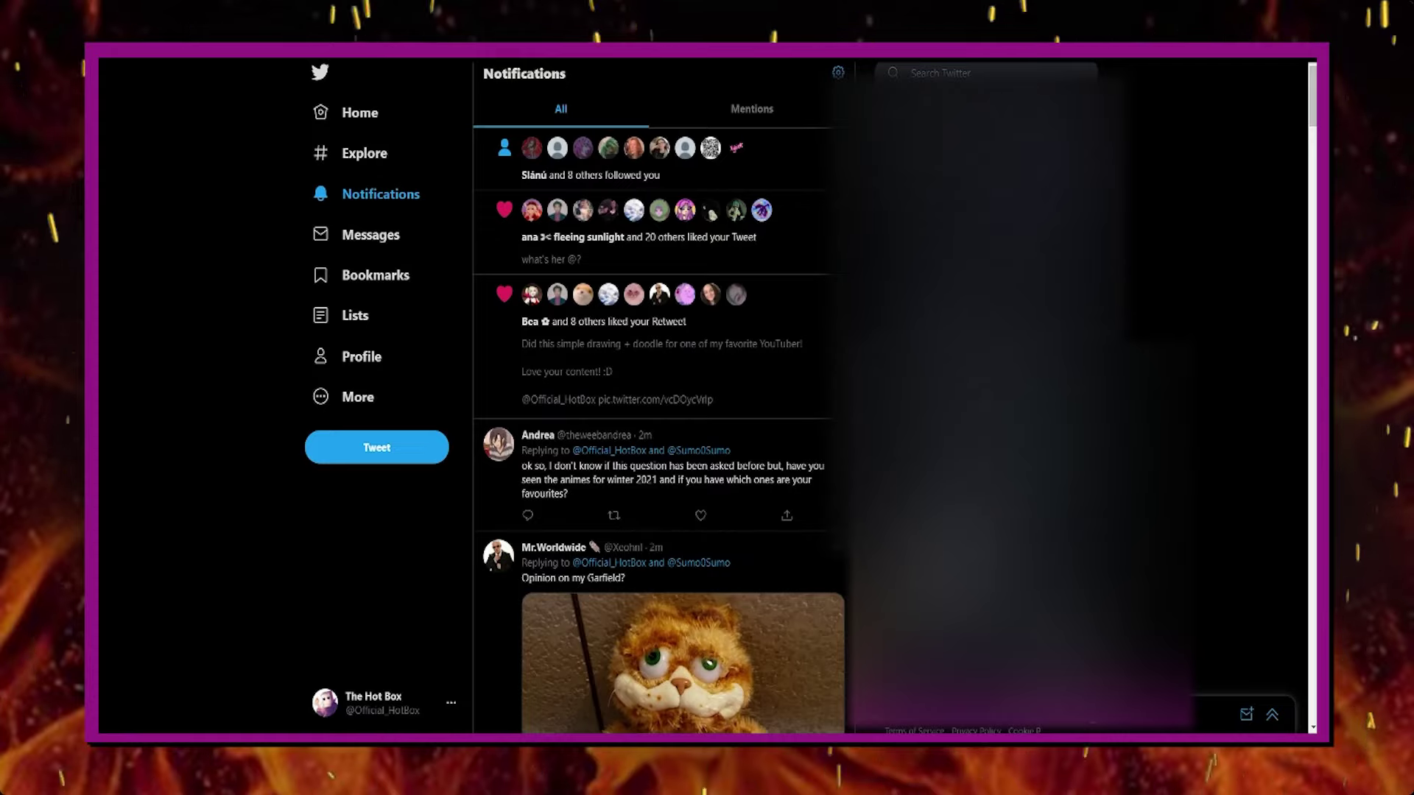
click(759, 474)
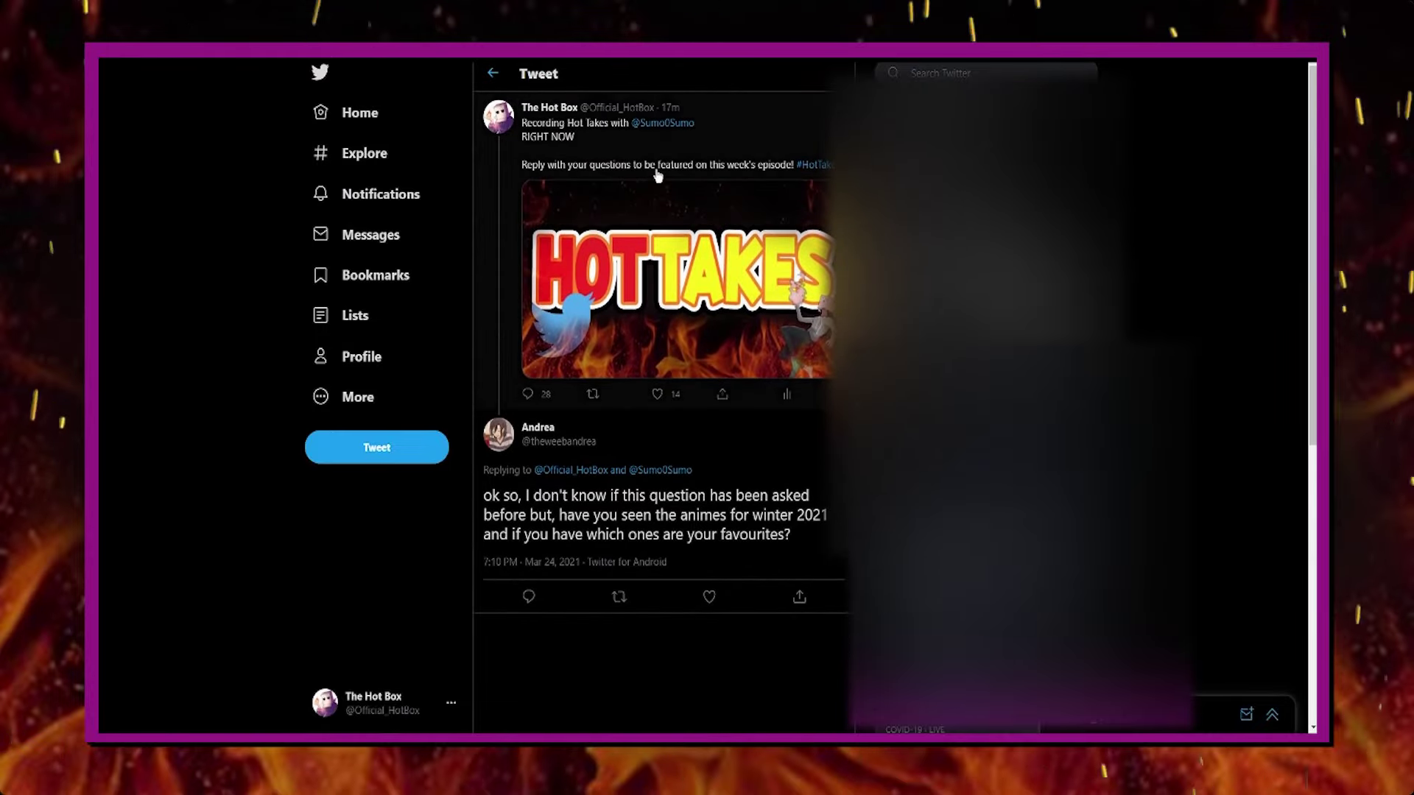
scroll(707, 166, down, 5)
scroll(730, 165, down, 5)
scroll(740, 164, down, 3)
scroll(744, 164, down, 3)
scroll(744, 164, down, 3)
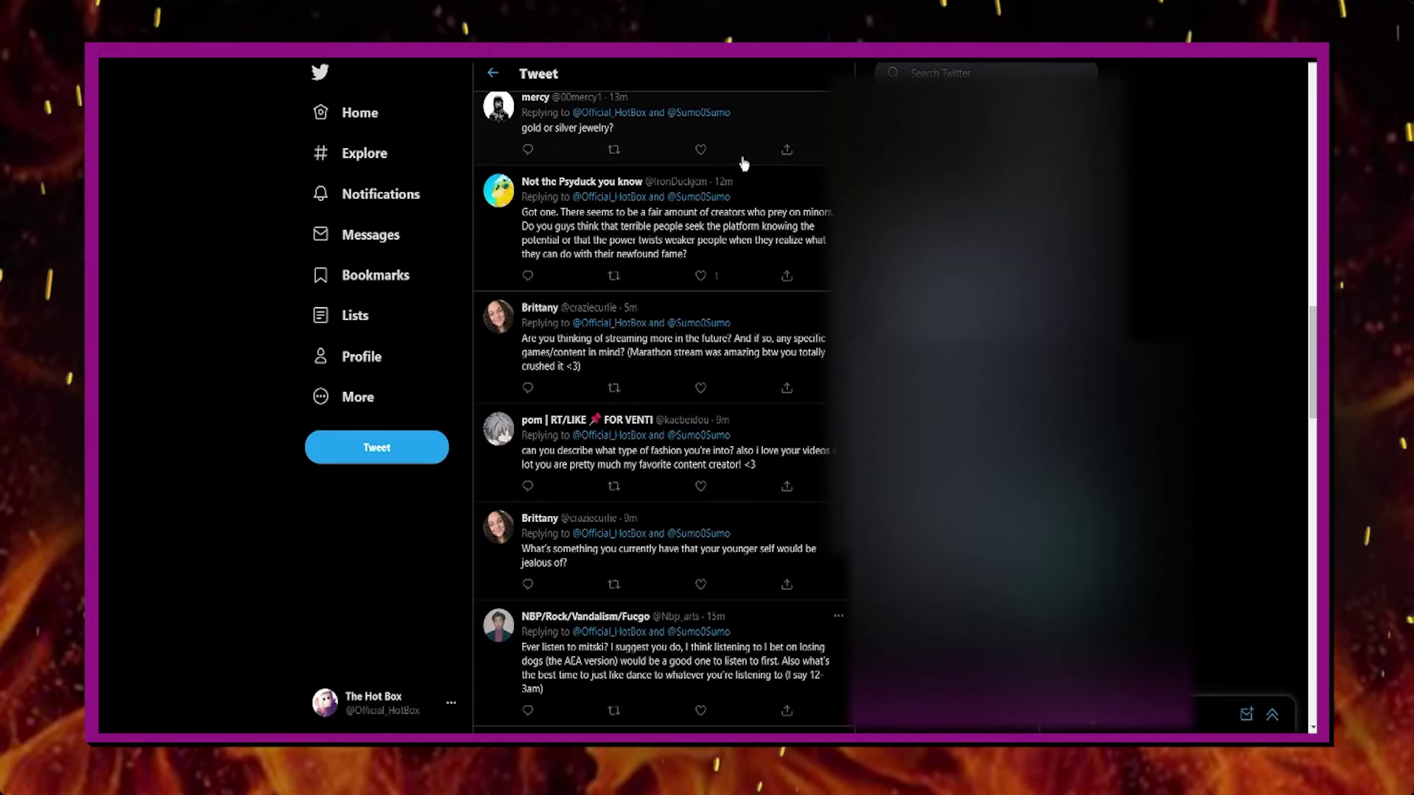
scroll(685, 386, up, 10)
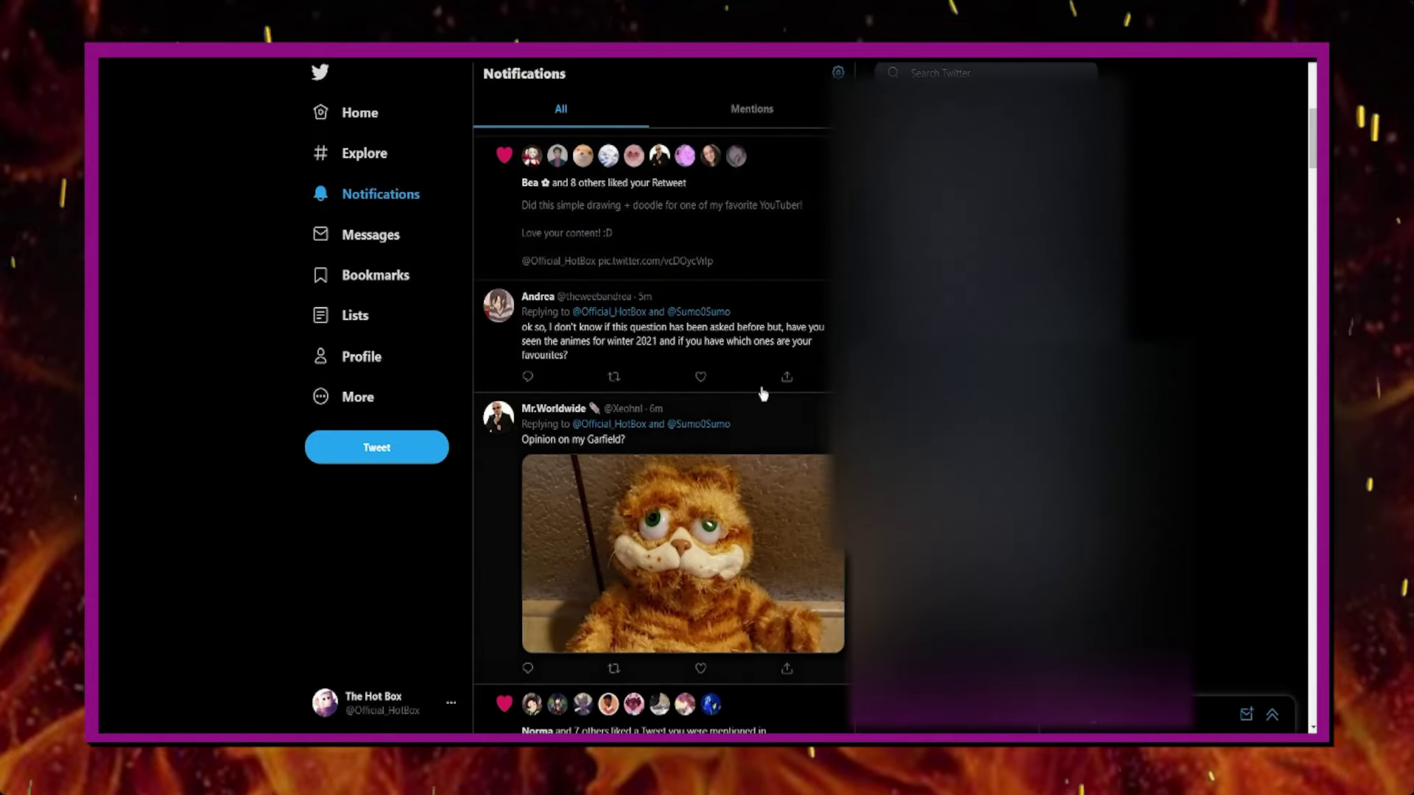
Reopen Andrea's reply, then the original Hot Takes tweet with its replies
click(760, 342)
click(740, 157)
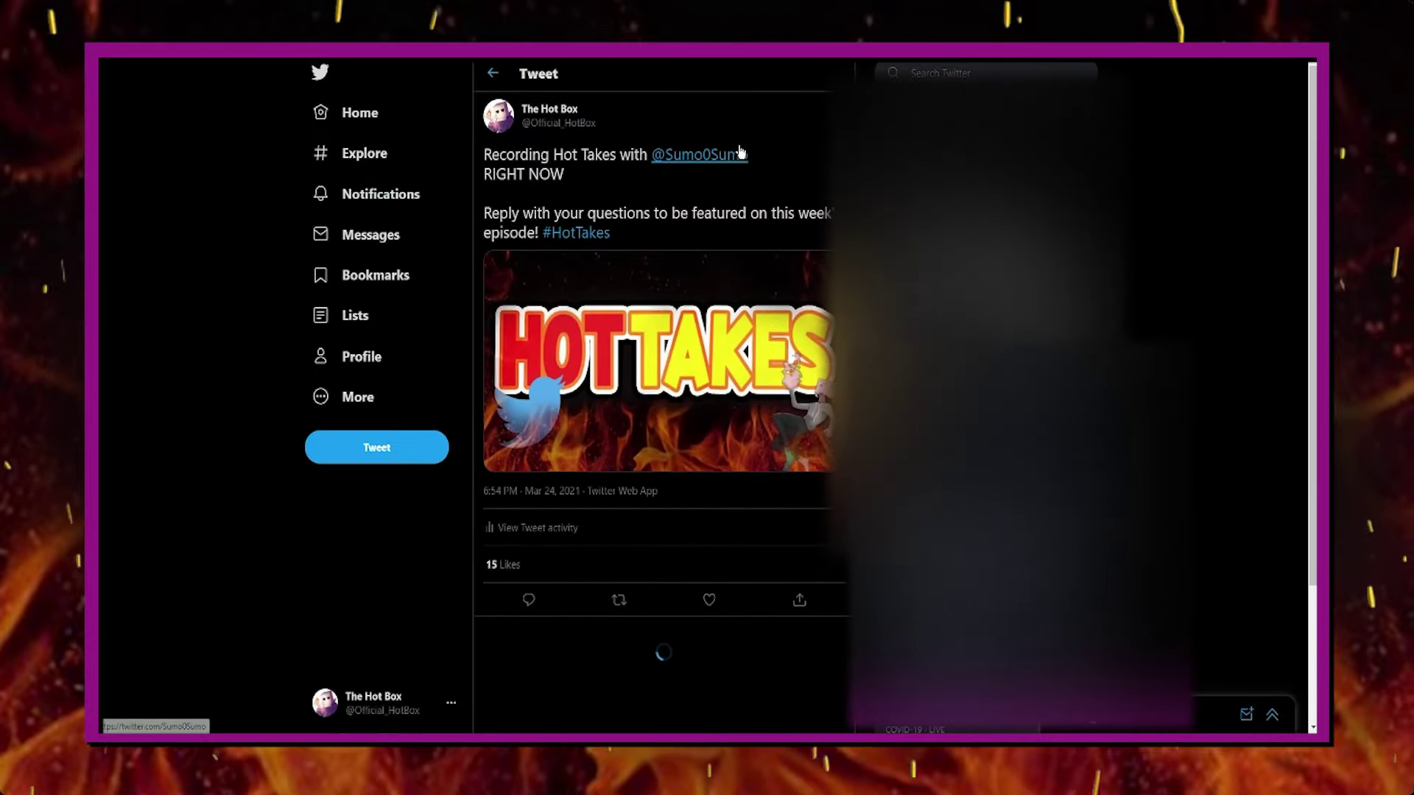
scroll(743, 221, down, 5)
scroll(746, 294, down, 3)
scroll(746, 294, down, 4)
scroll(746, 294, down, 4)
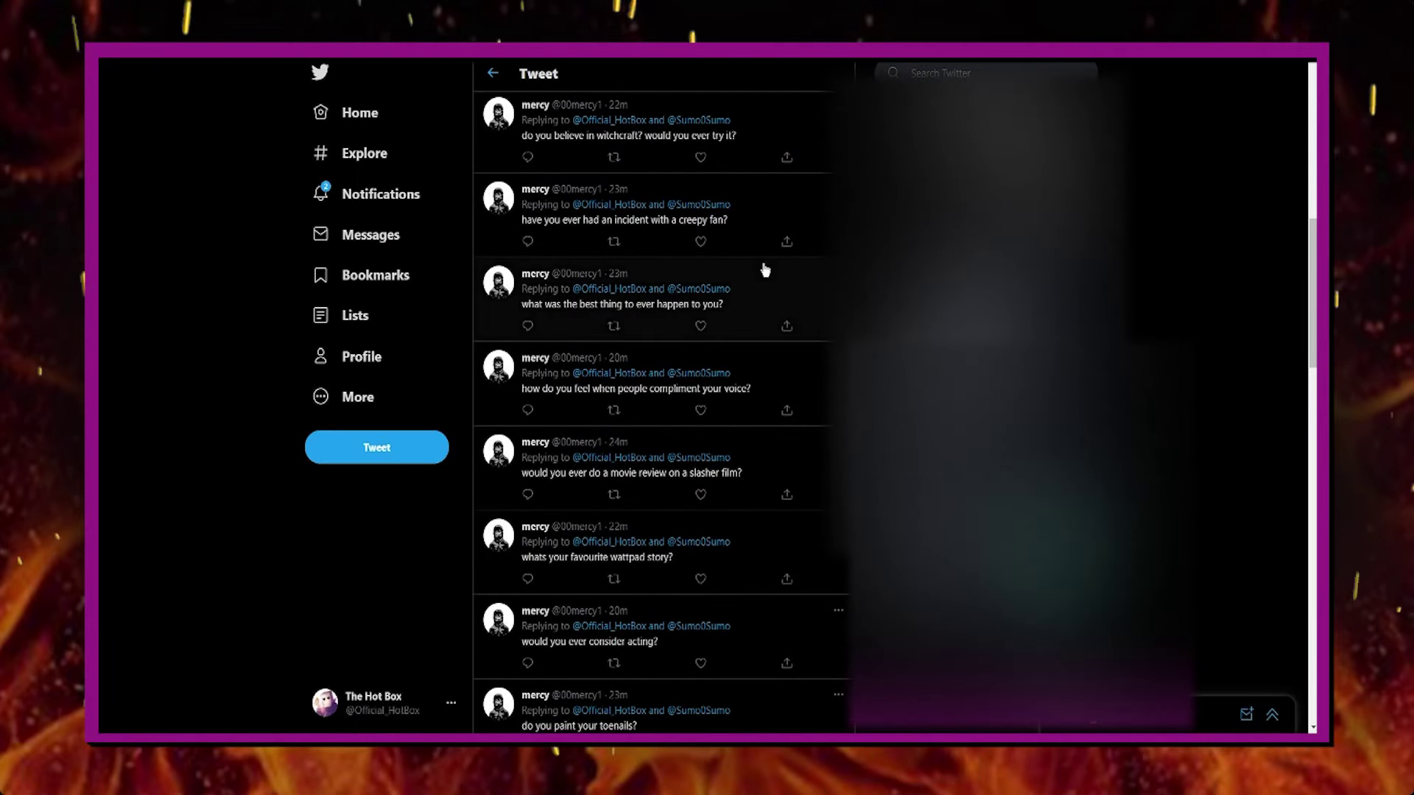
scroll(764, 270, down, 4)
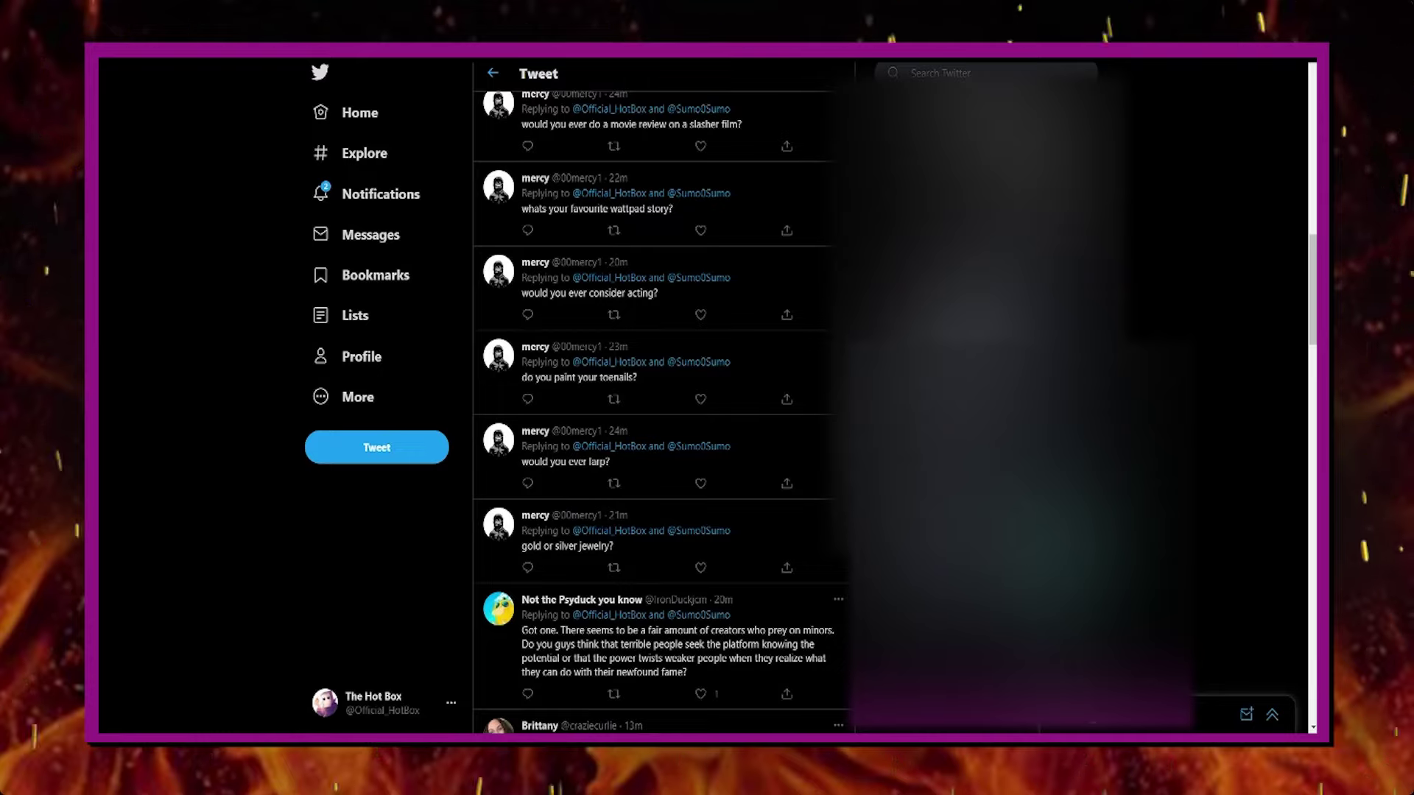
Reach the Hot Takes tweet's replies via Notifications and its likes notification
click(408, 199)
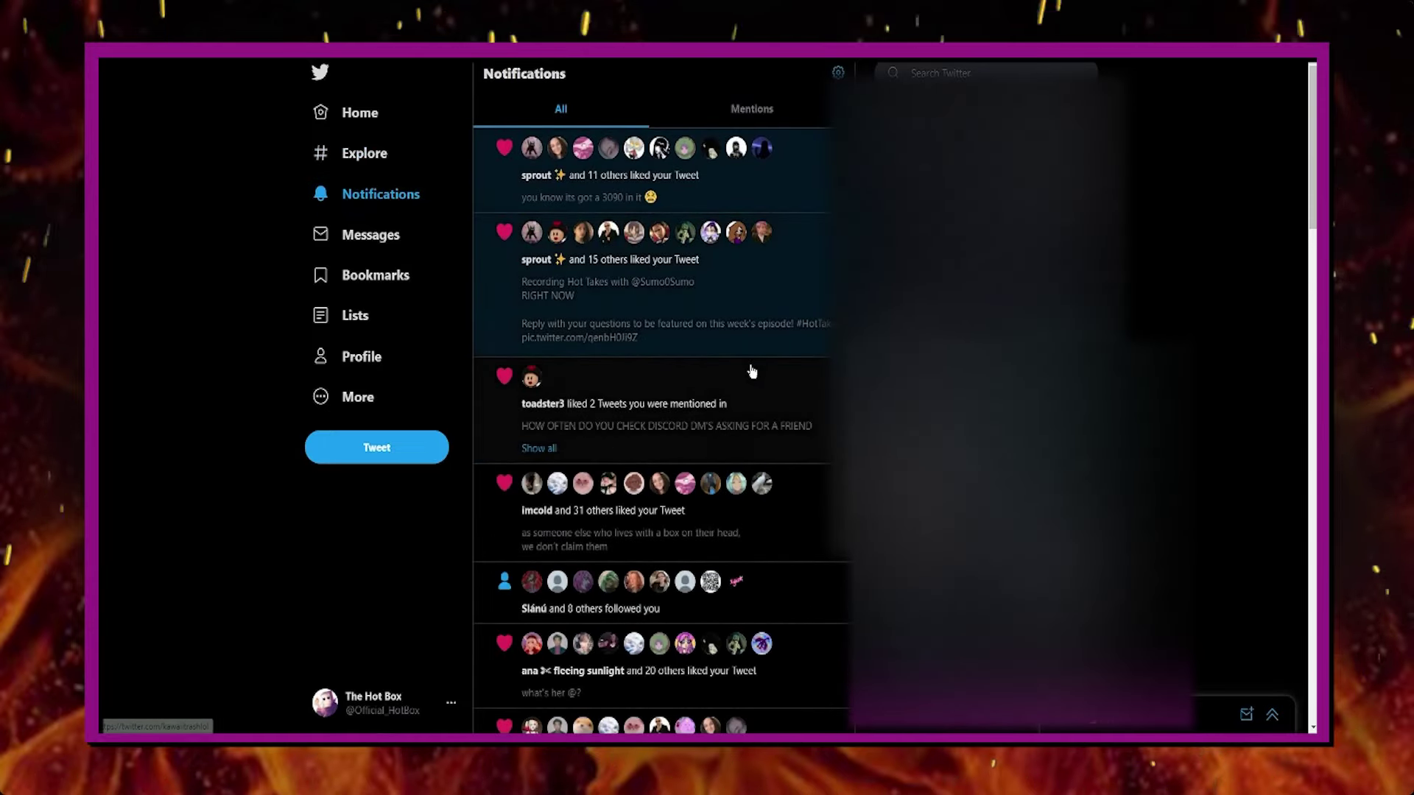
click(751, 332)
click(662, 177)
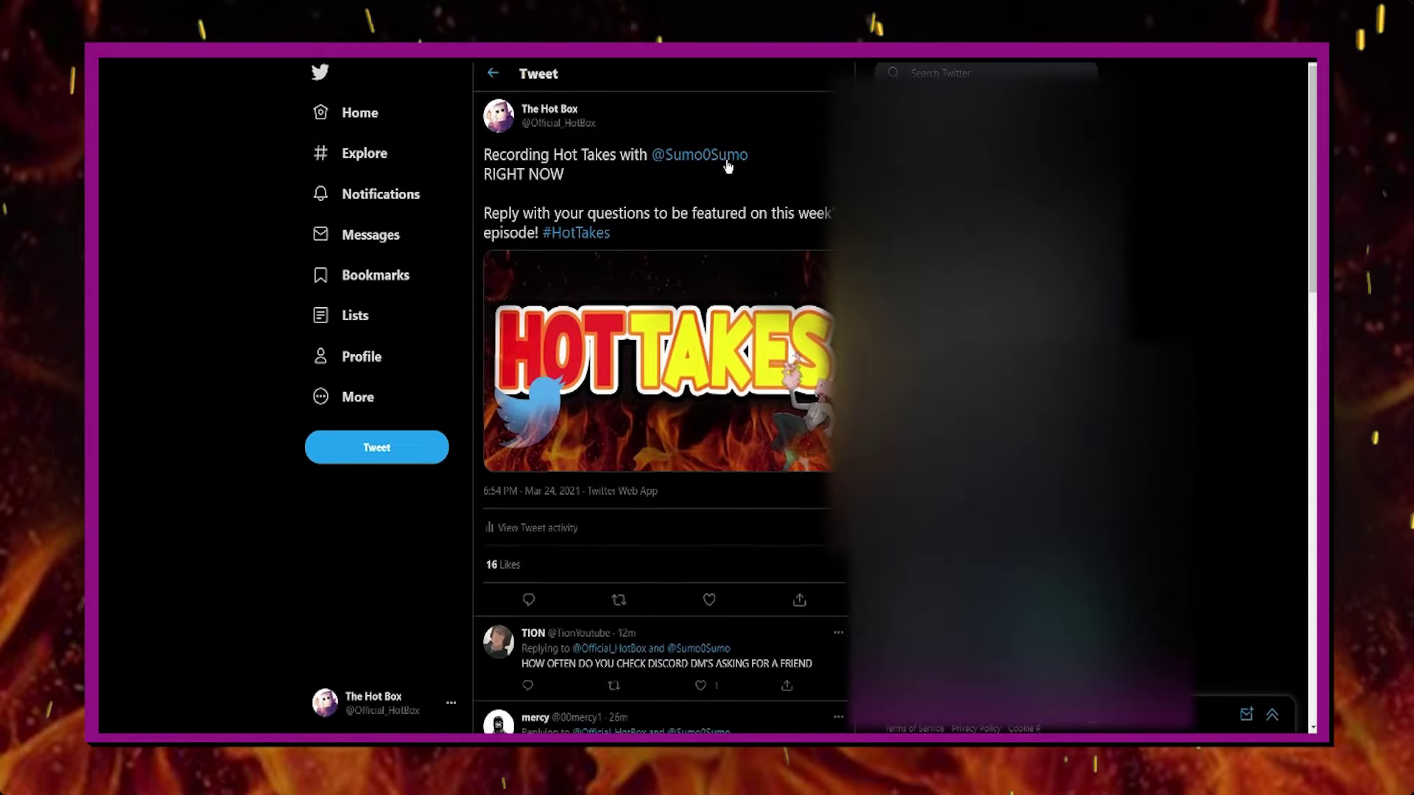
scroll(726, 177, down, 3)
scroll(726, 177, up, 3)
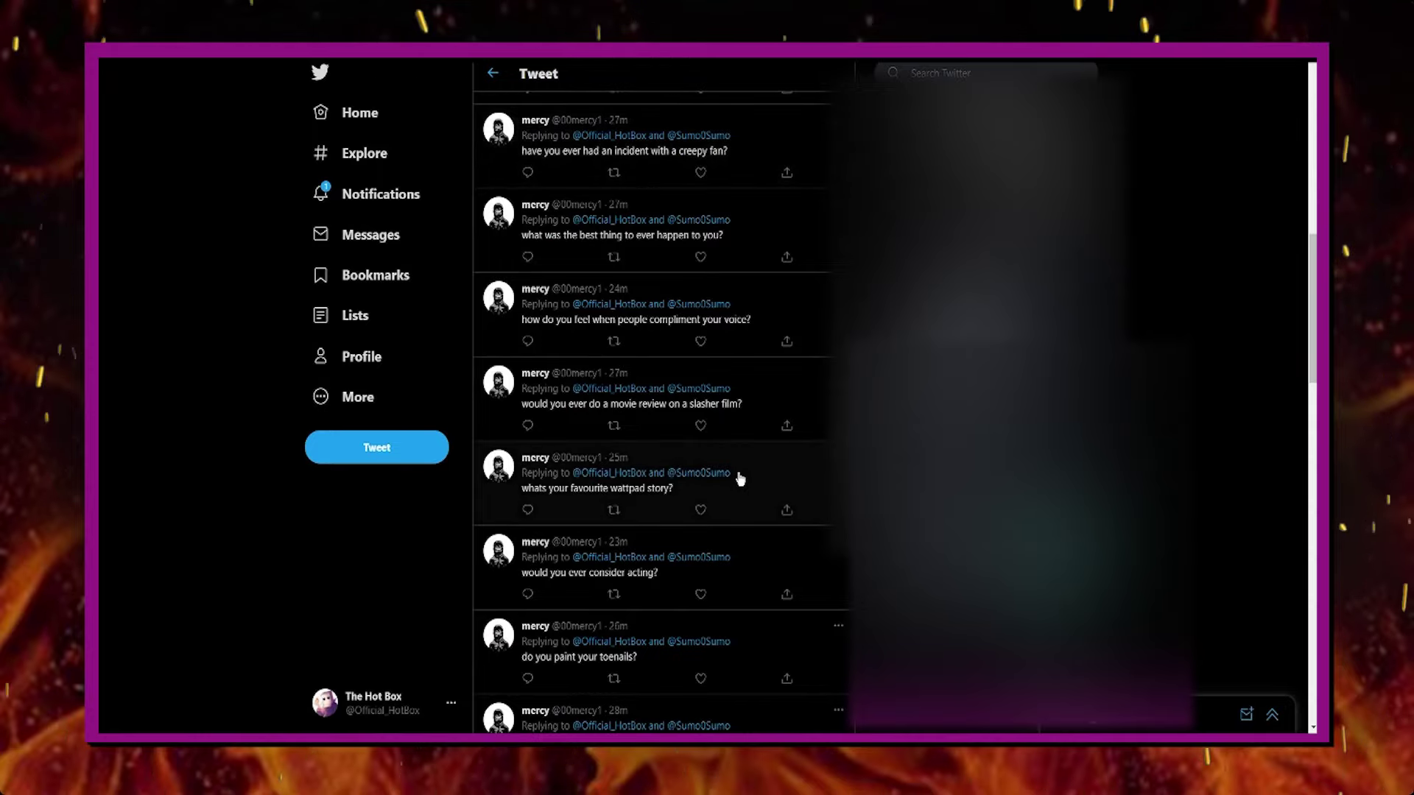
scroll(740, 478, down, 2)
scroll(741, 478, down, 2)
scroll(741, 477, down, 2)
scroll(740, 478, down, 2)
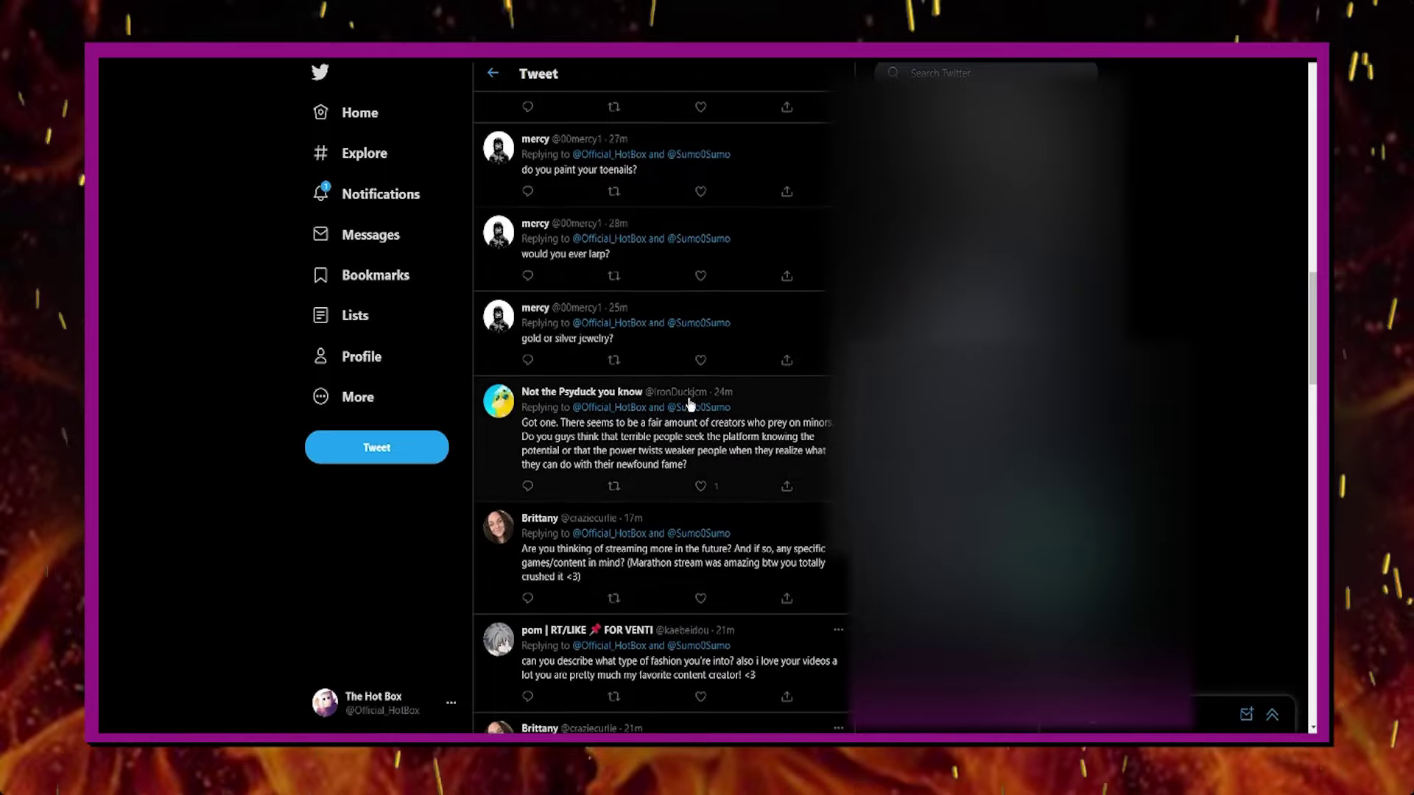
scroll(732, 444, up, 8)
scroll(696, 462, down, 5)
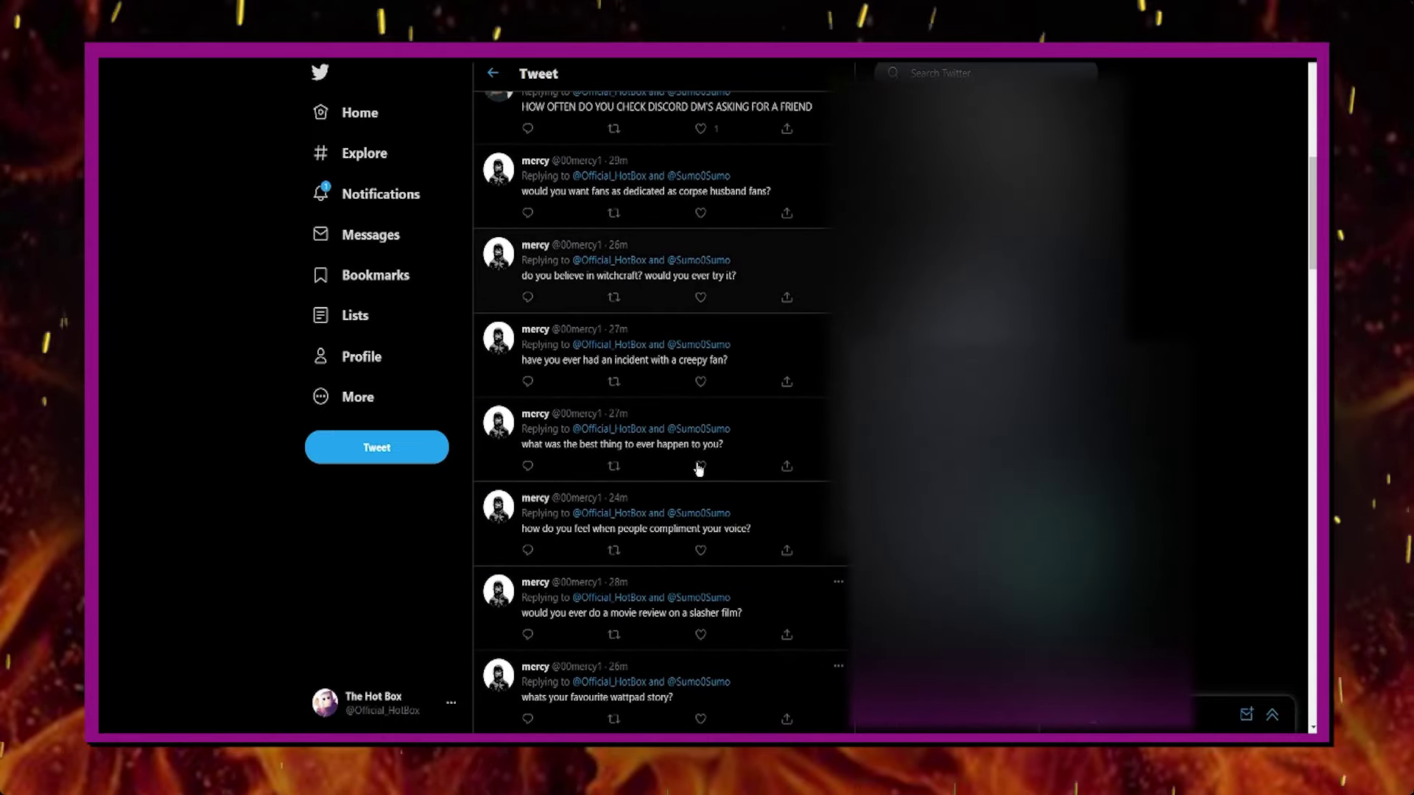
scroll(696, 462, down, 5)
scroll(696, 463, down, 5)
scroll(697, 463, down, 5)
scroll(699, 468, down, 2)
scroll(698, 469, up, 2)
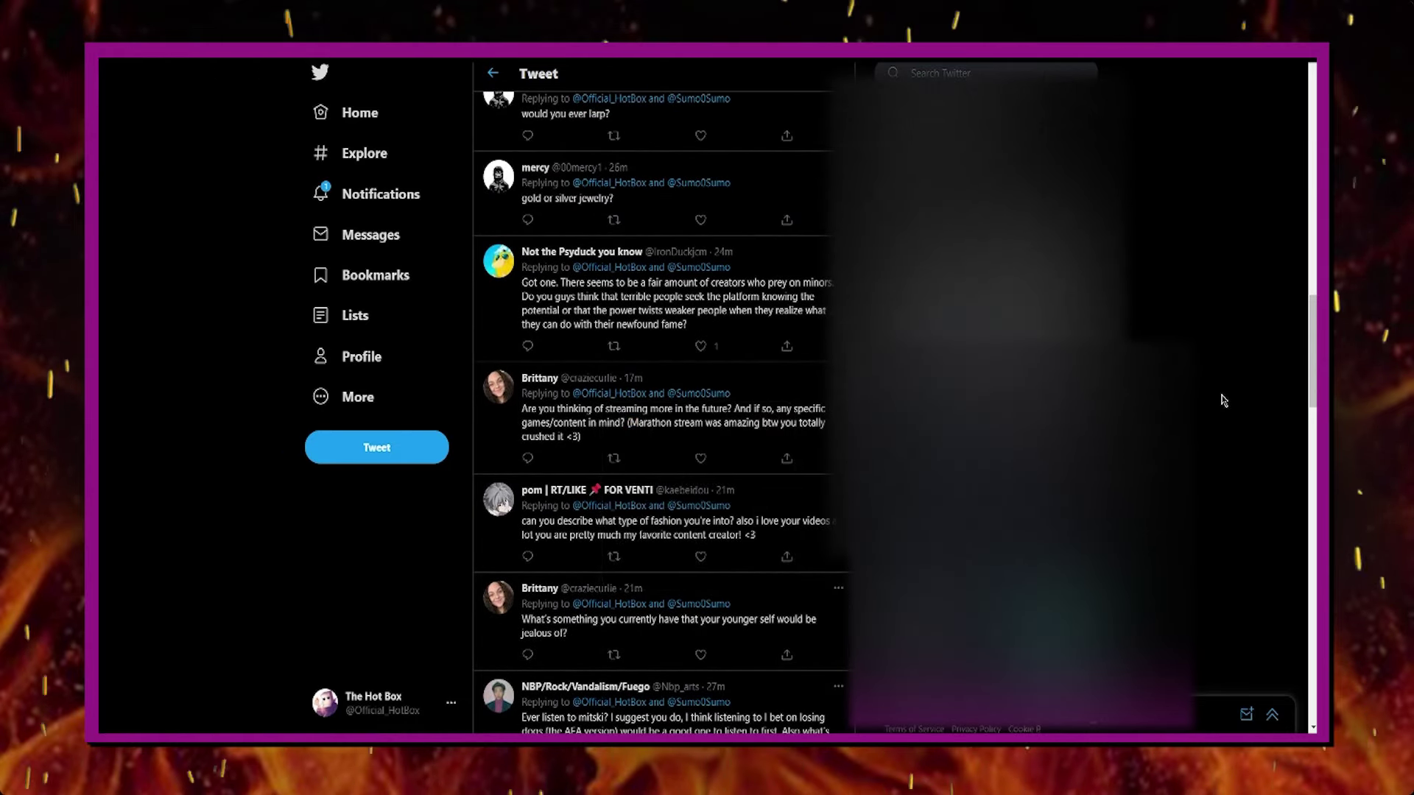
scroll(1257, 401, up, 1)
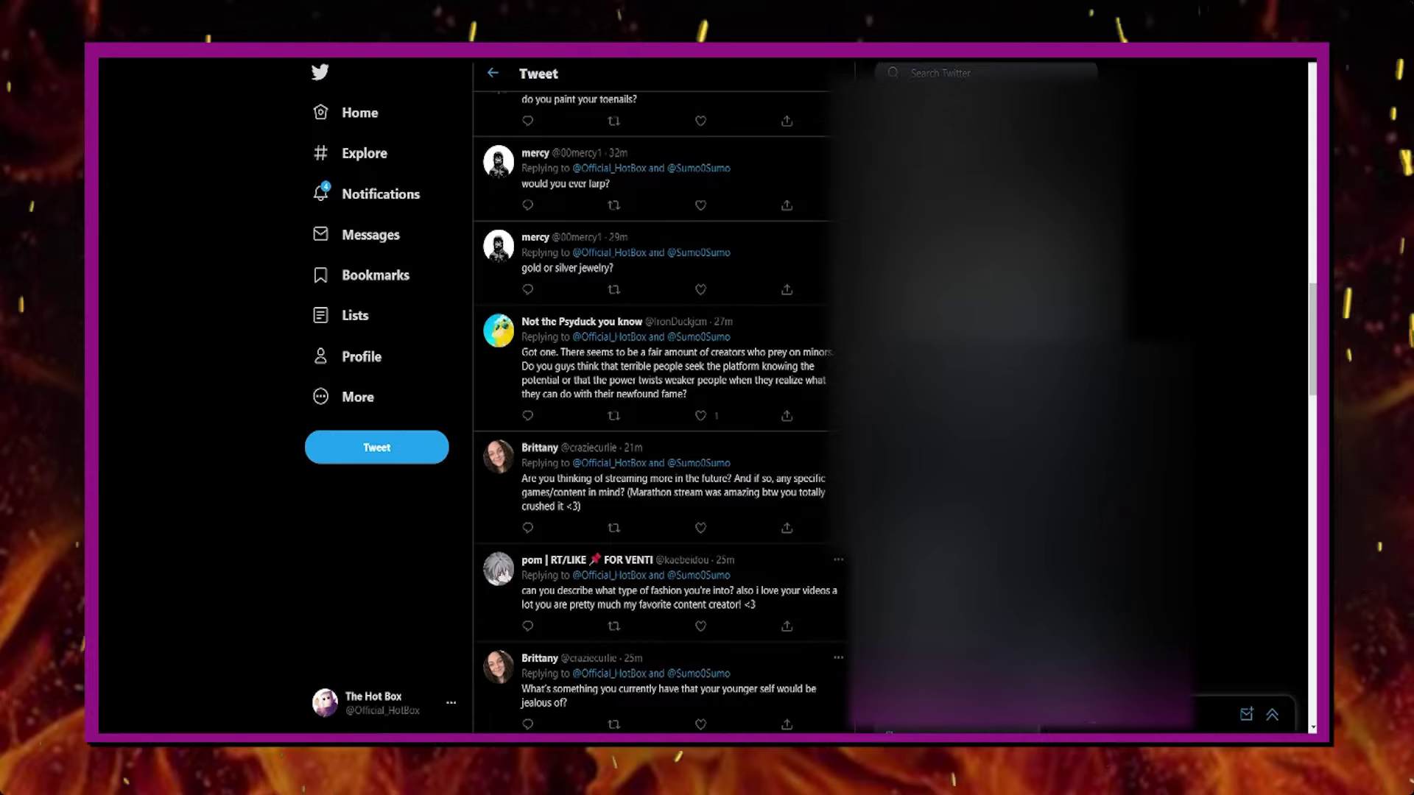
scroll(644, 570, down, 5)
scroll(644, 570, down, 5)
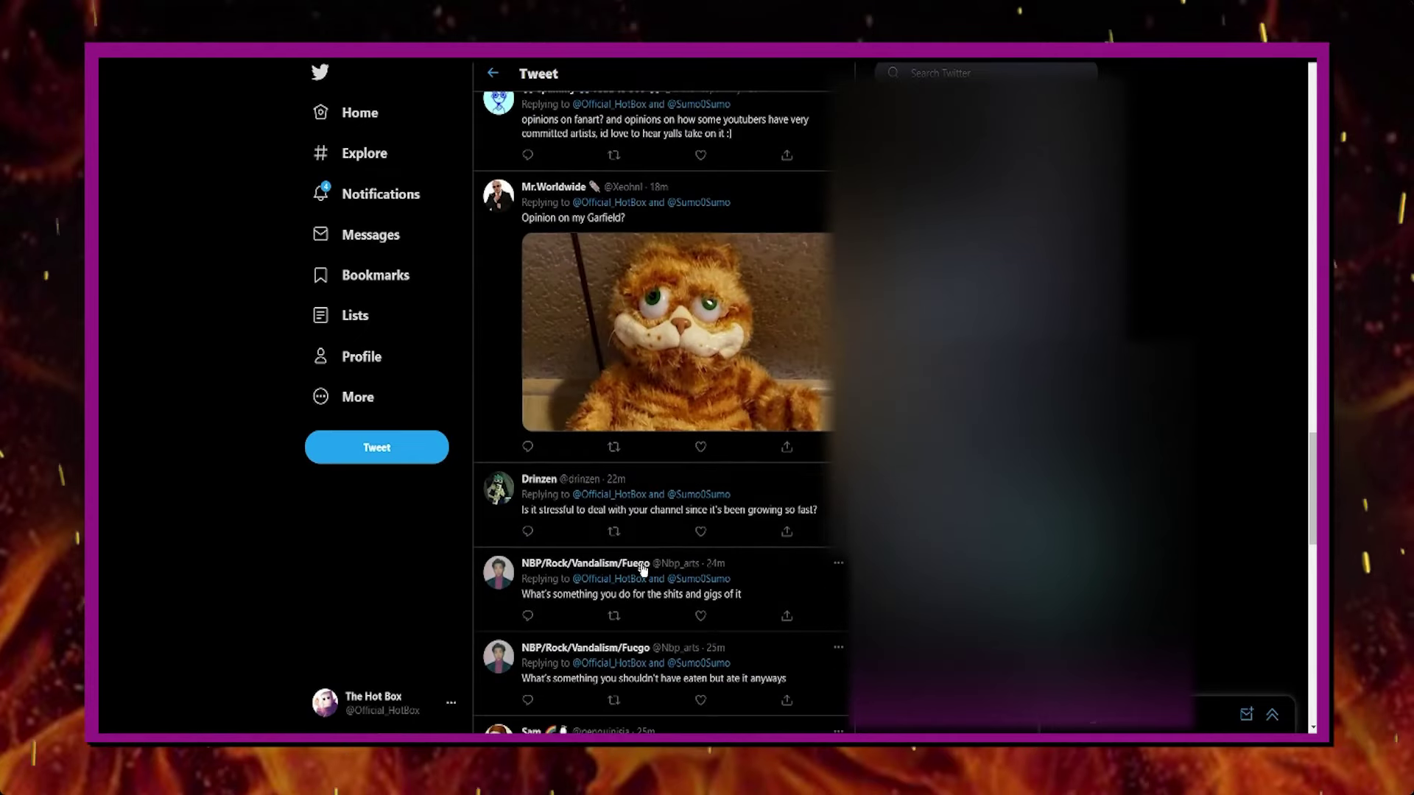
Open the Garfield plush photo from Mr.Worldwide's reply in the image viewer
click(694, 373)
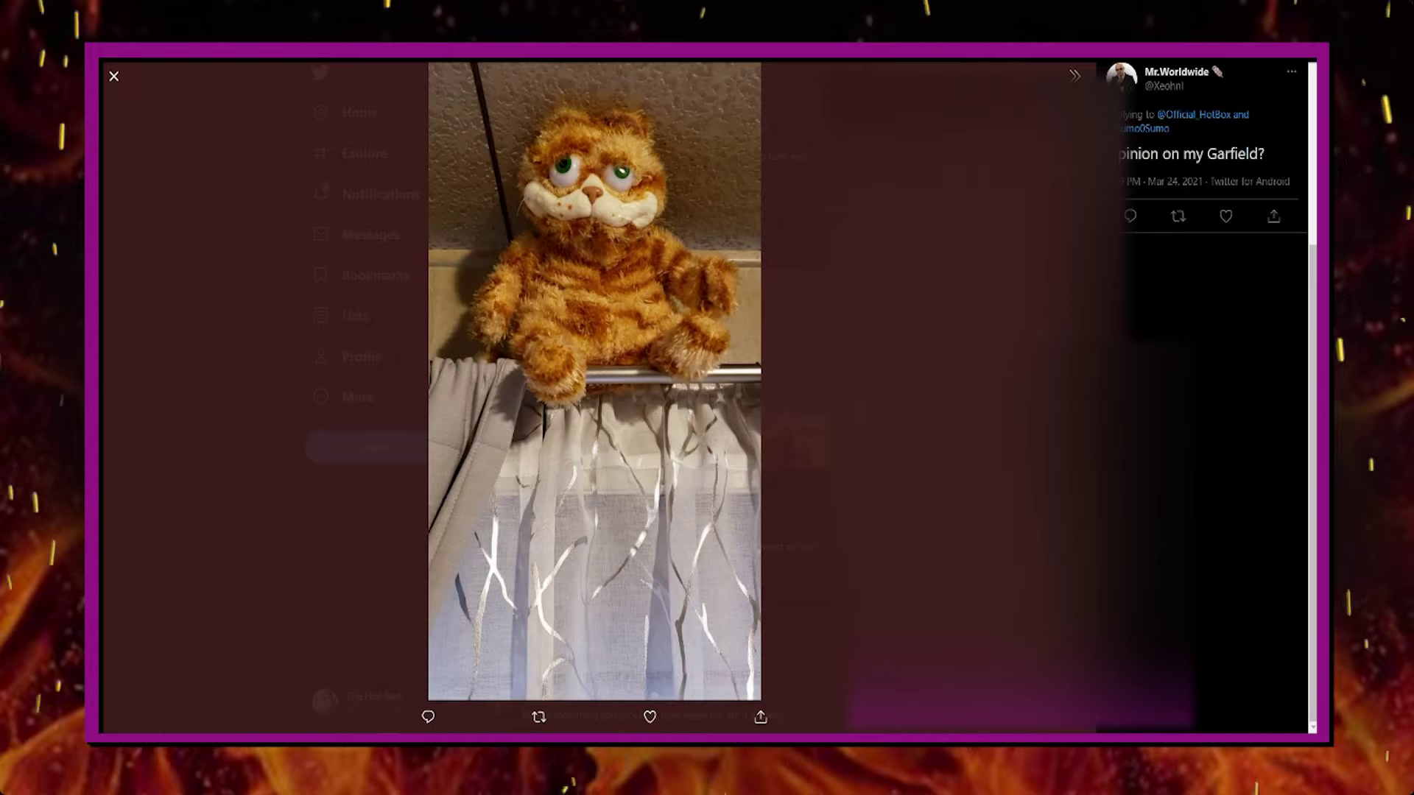
Like Mr.Worldwide's 'Opinion on my Garfield?' reply from the image viewer's details panel
click(1224, 219)
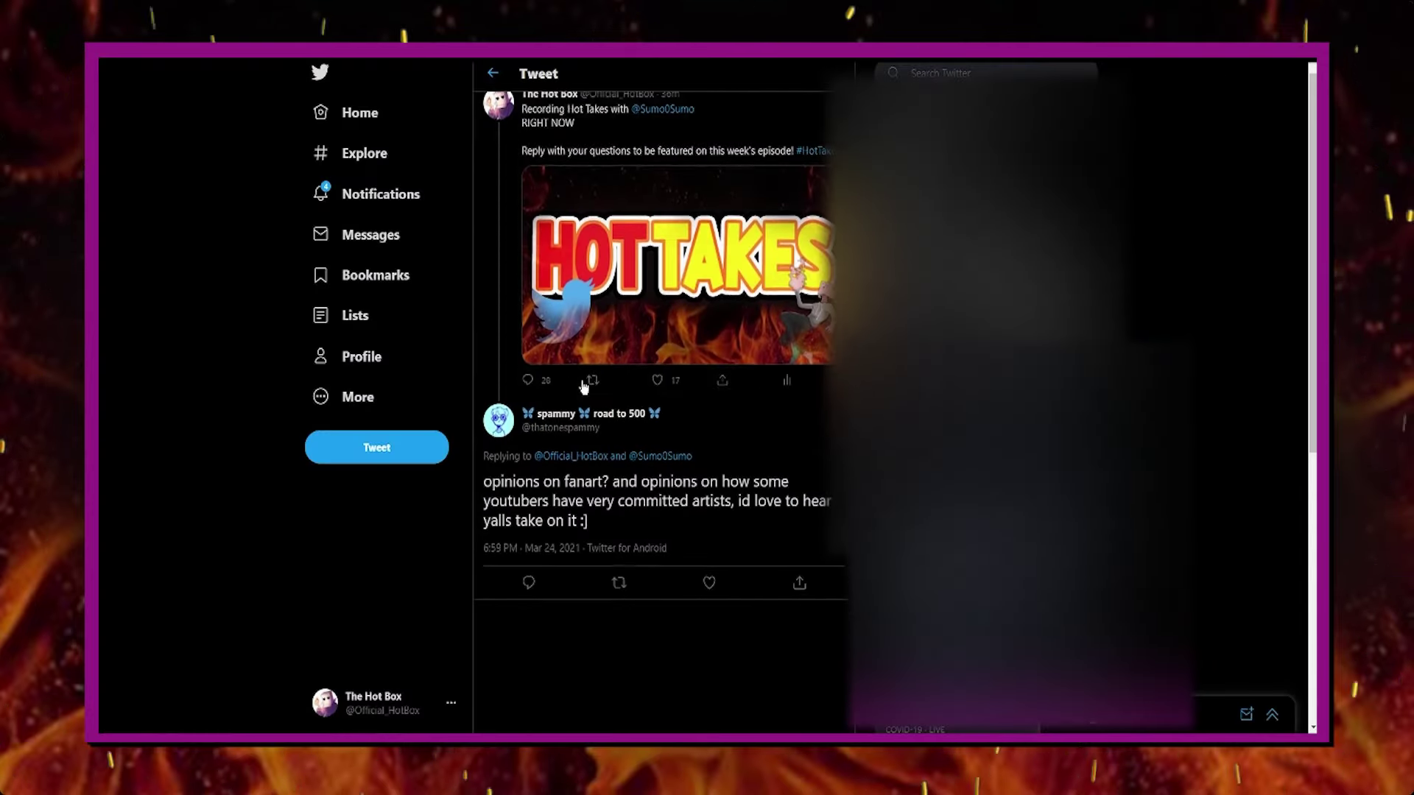
scroll(699, 378, down, 5)
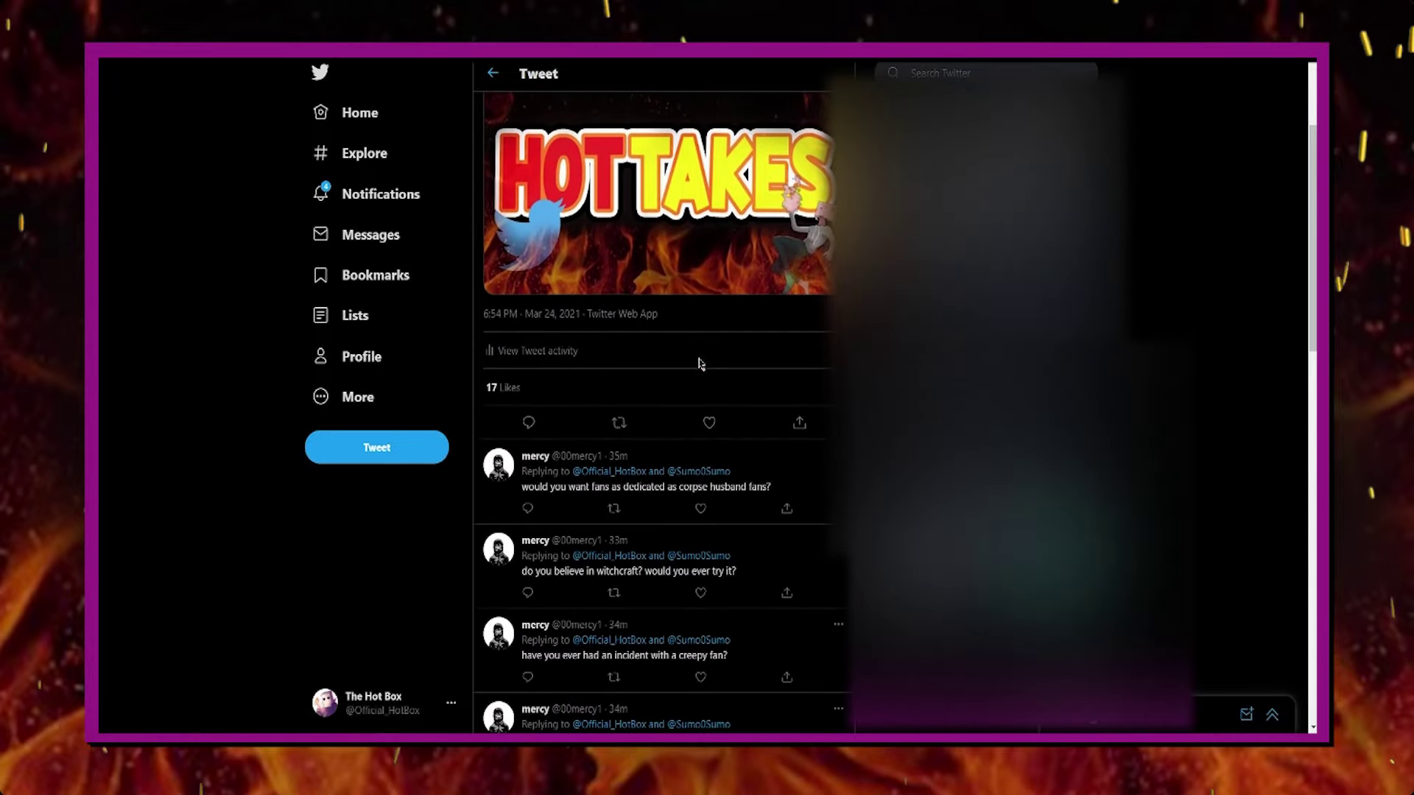
scroll(699, 378, down, 5)
scroll(700, 379, down, 3)
scroll(700, 378, down, 5)
scroll(700, 377, down, 3)
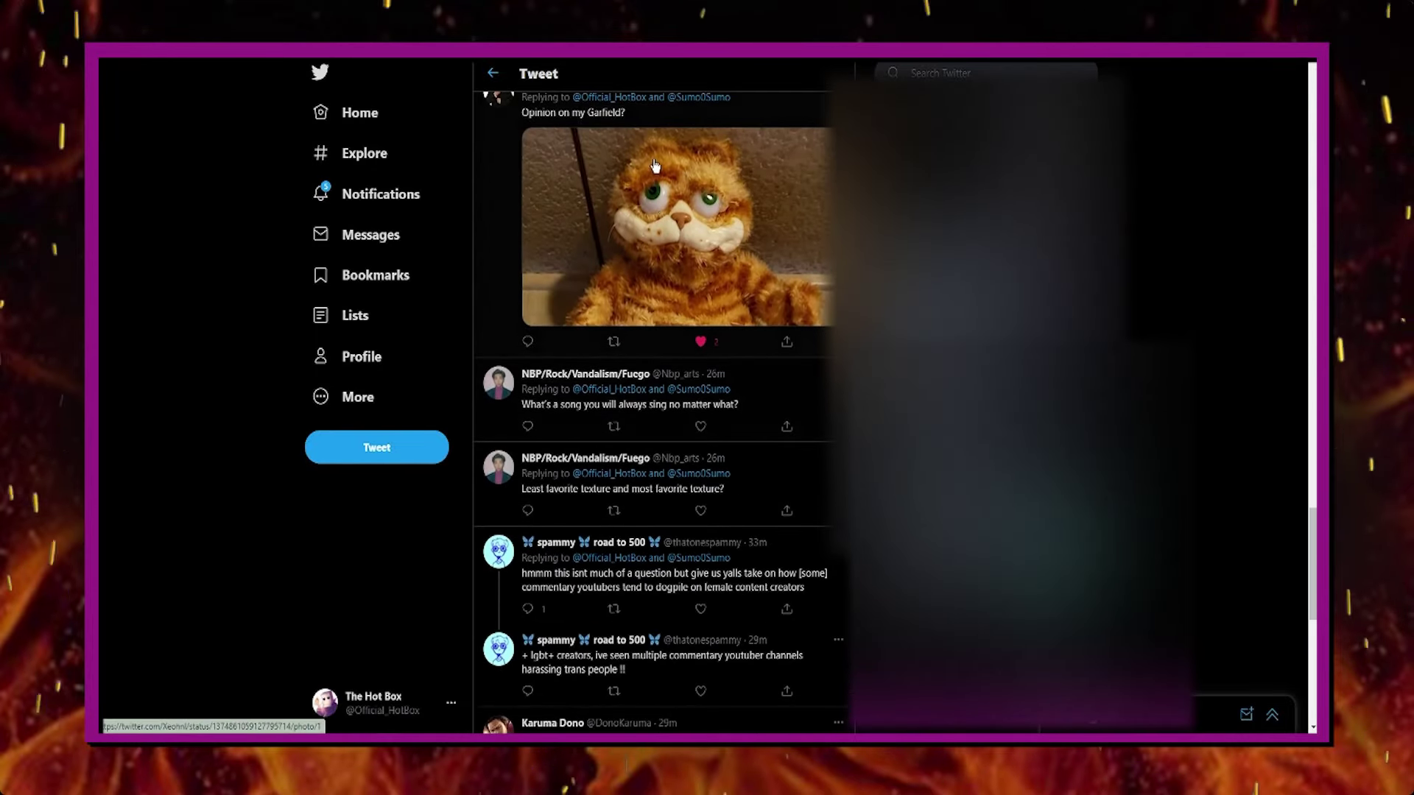
click(664, 277)
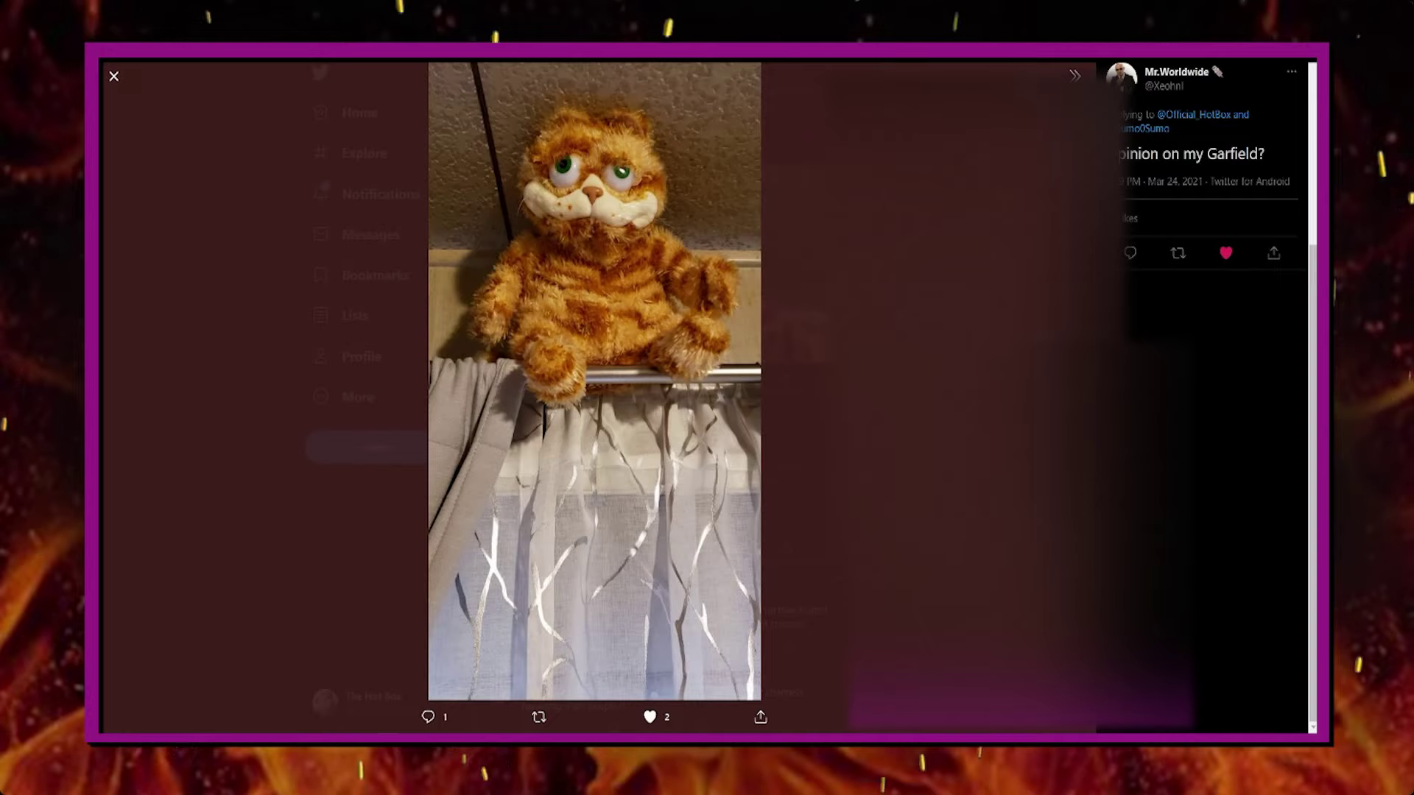
key(Escape)
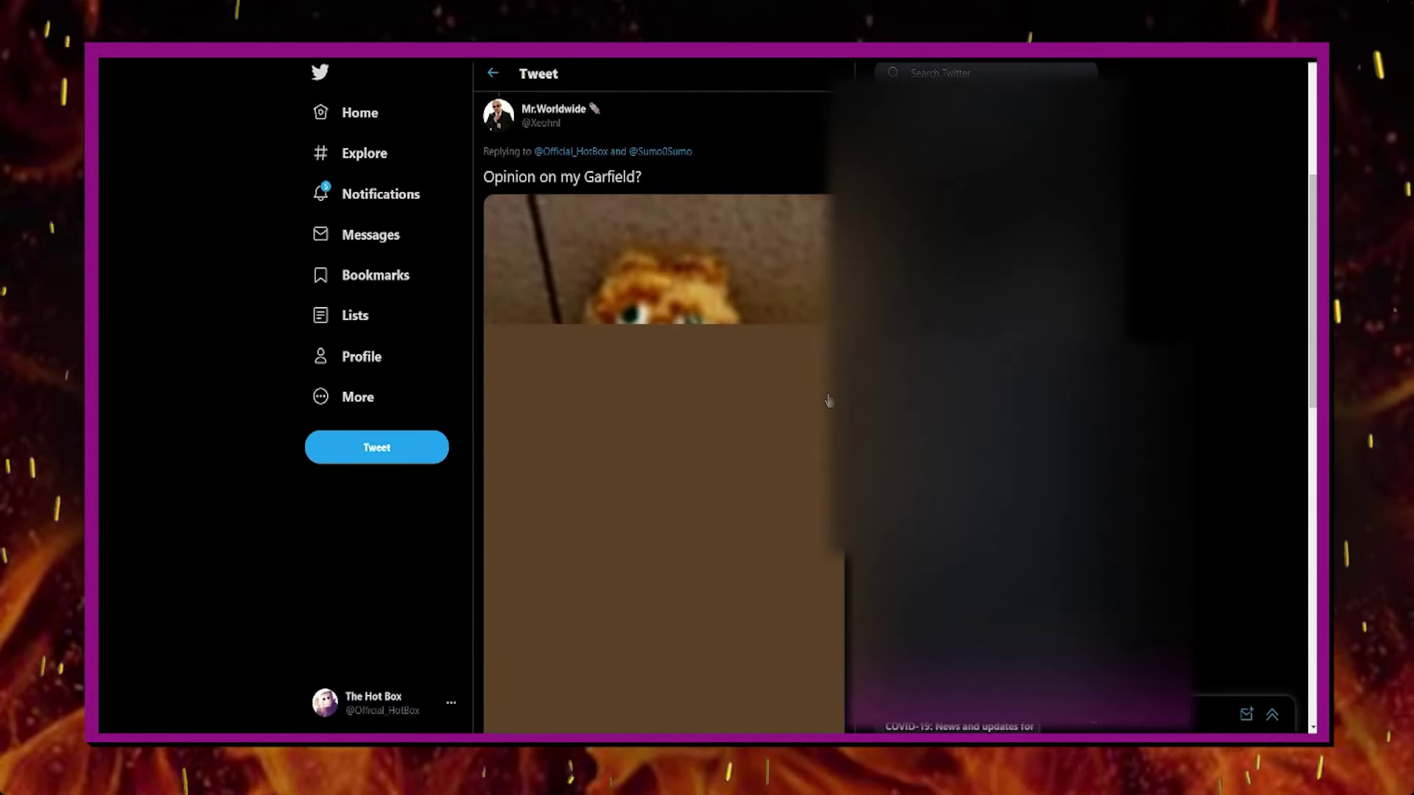
scroll(818, 439, up, 5)
scroll(663, 332, up, 5)
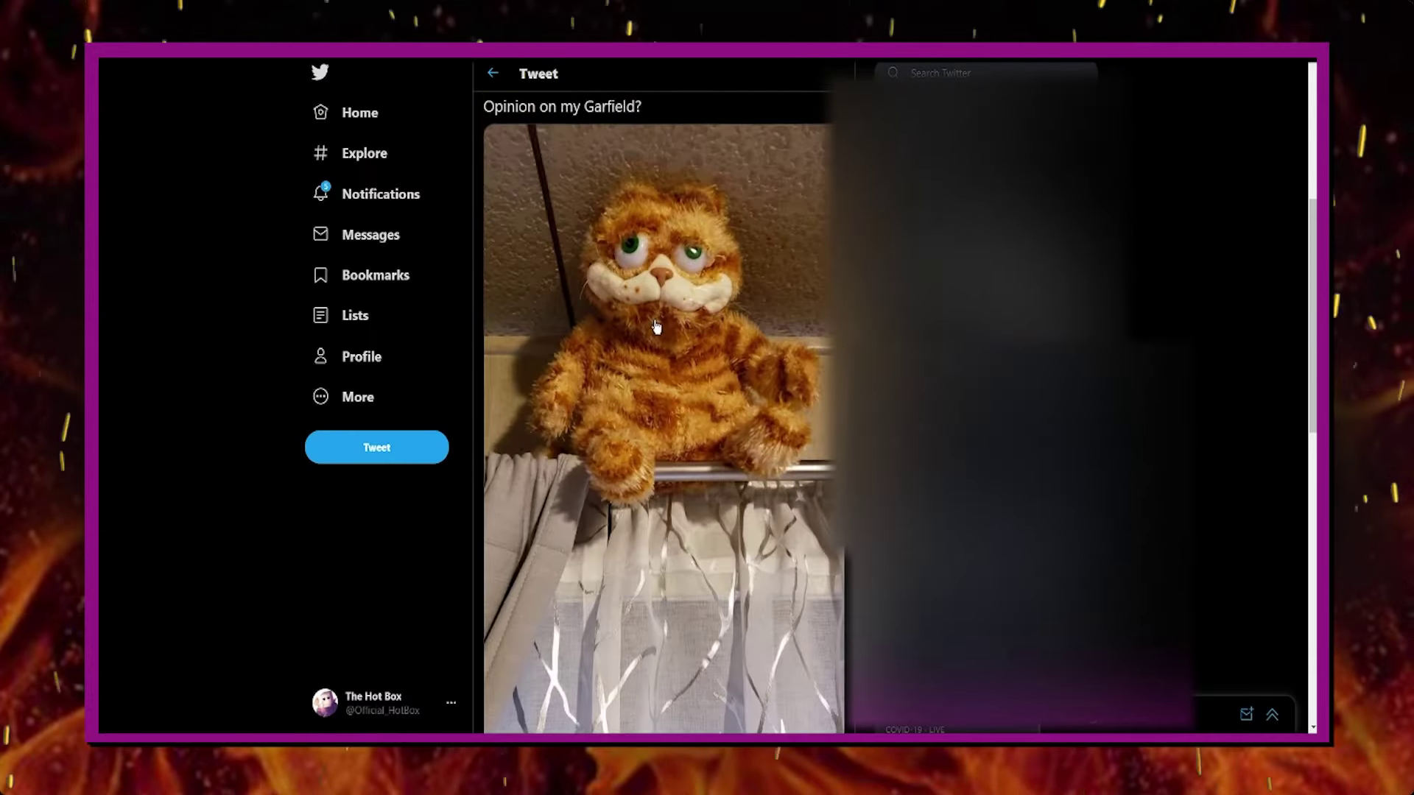
scroll(546, 221, down, 6)
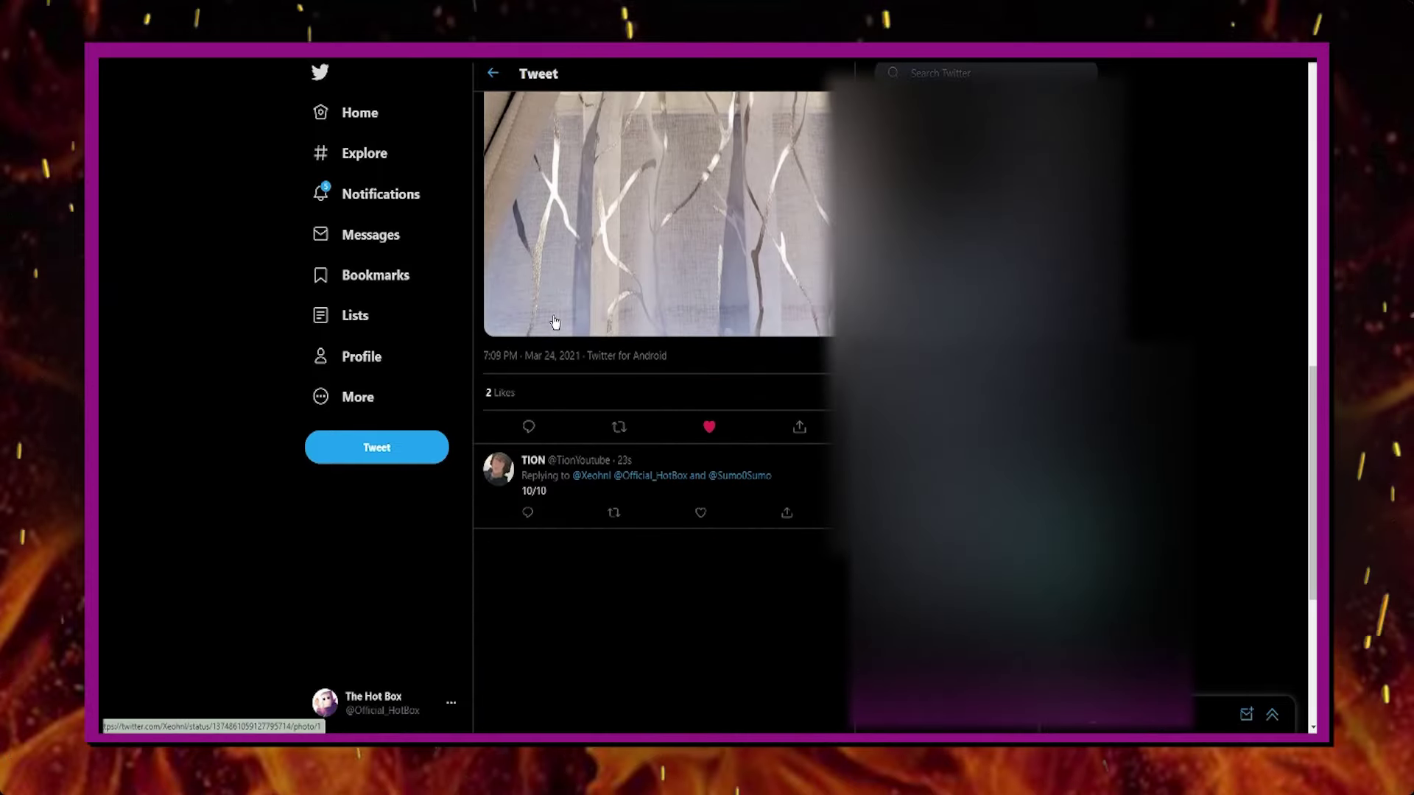
scroll(515, 251, up, 3)
click(380, 195)
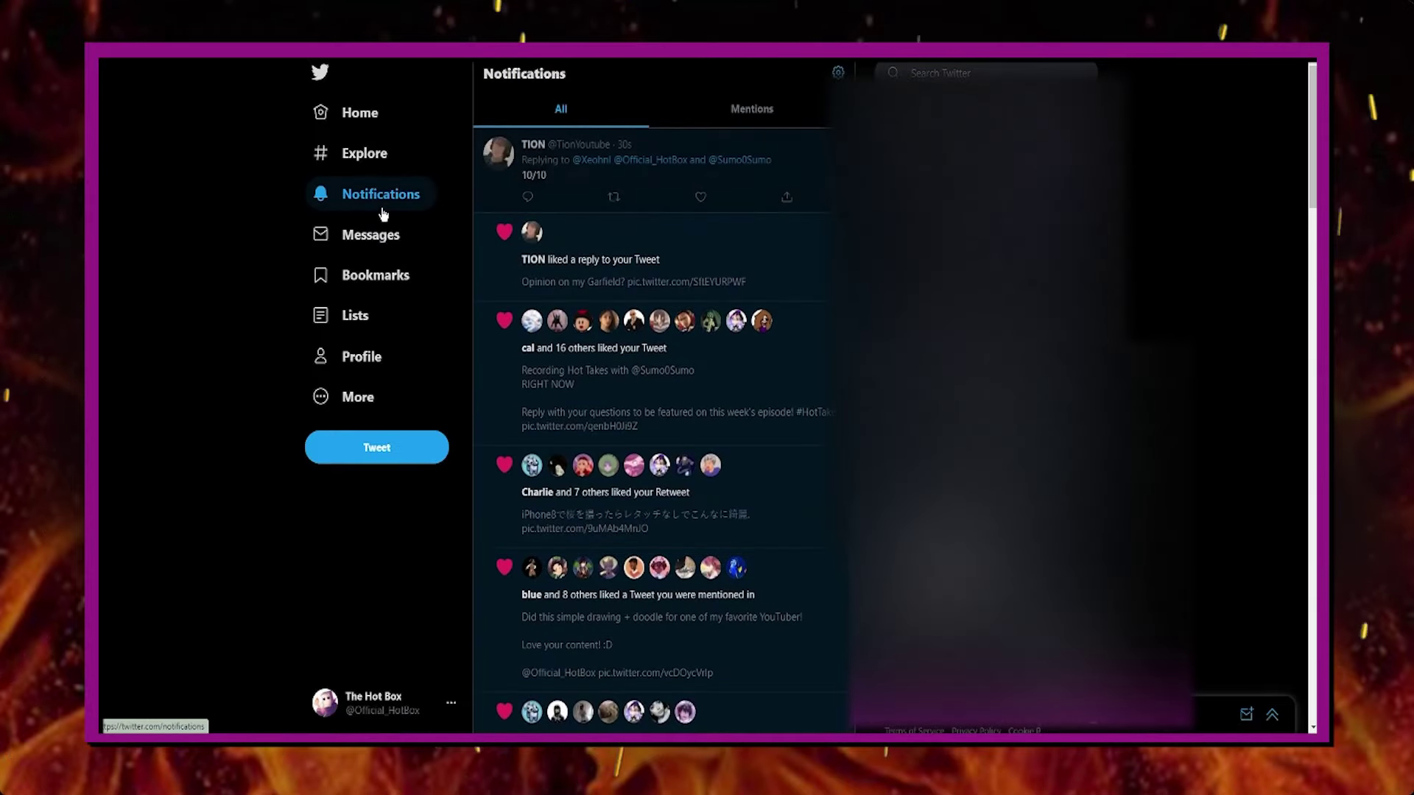
scroll(684, 309, down, 5)
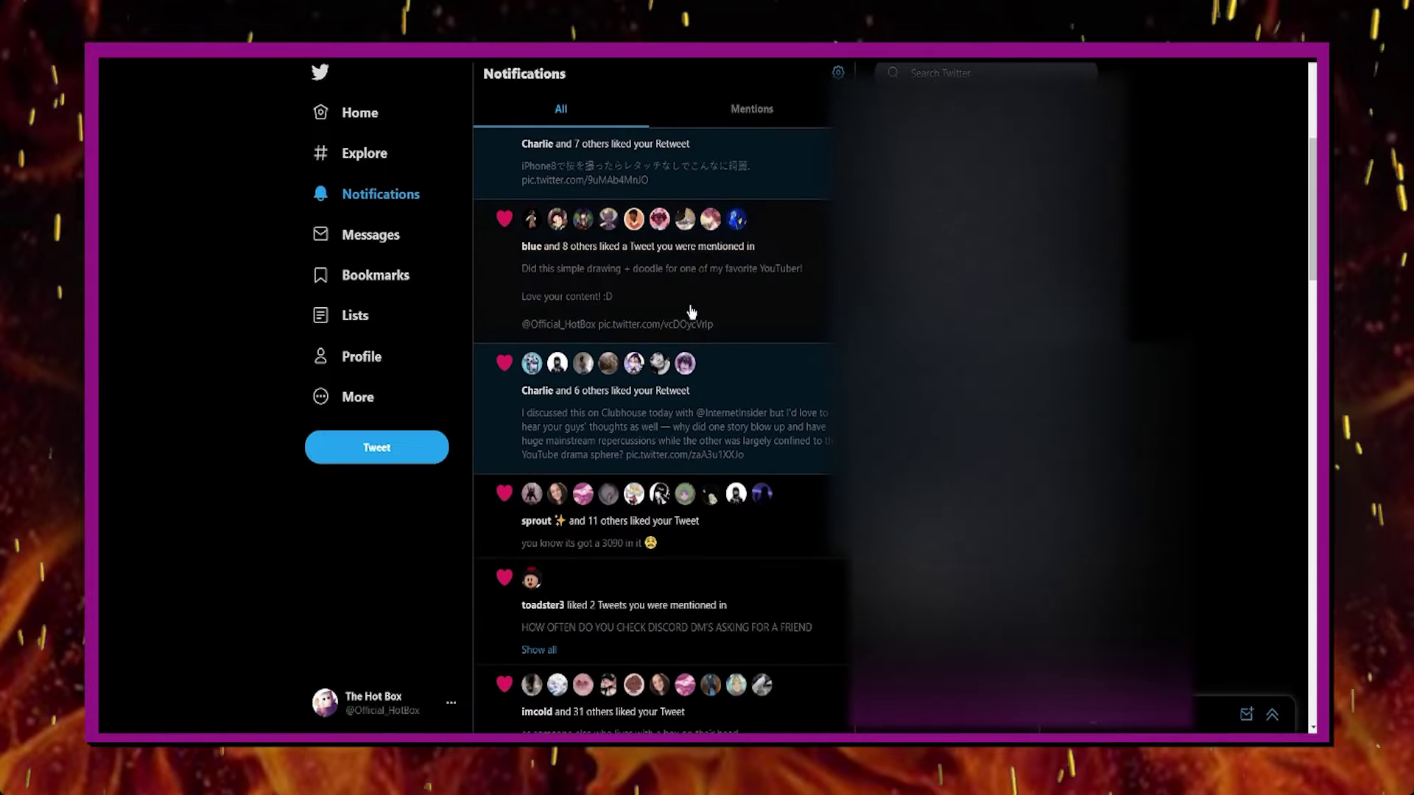
scroll(740, 300, up, 5)
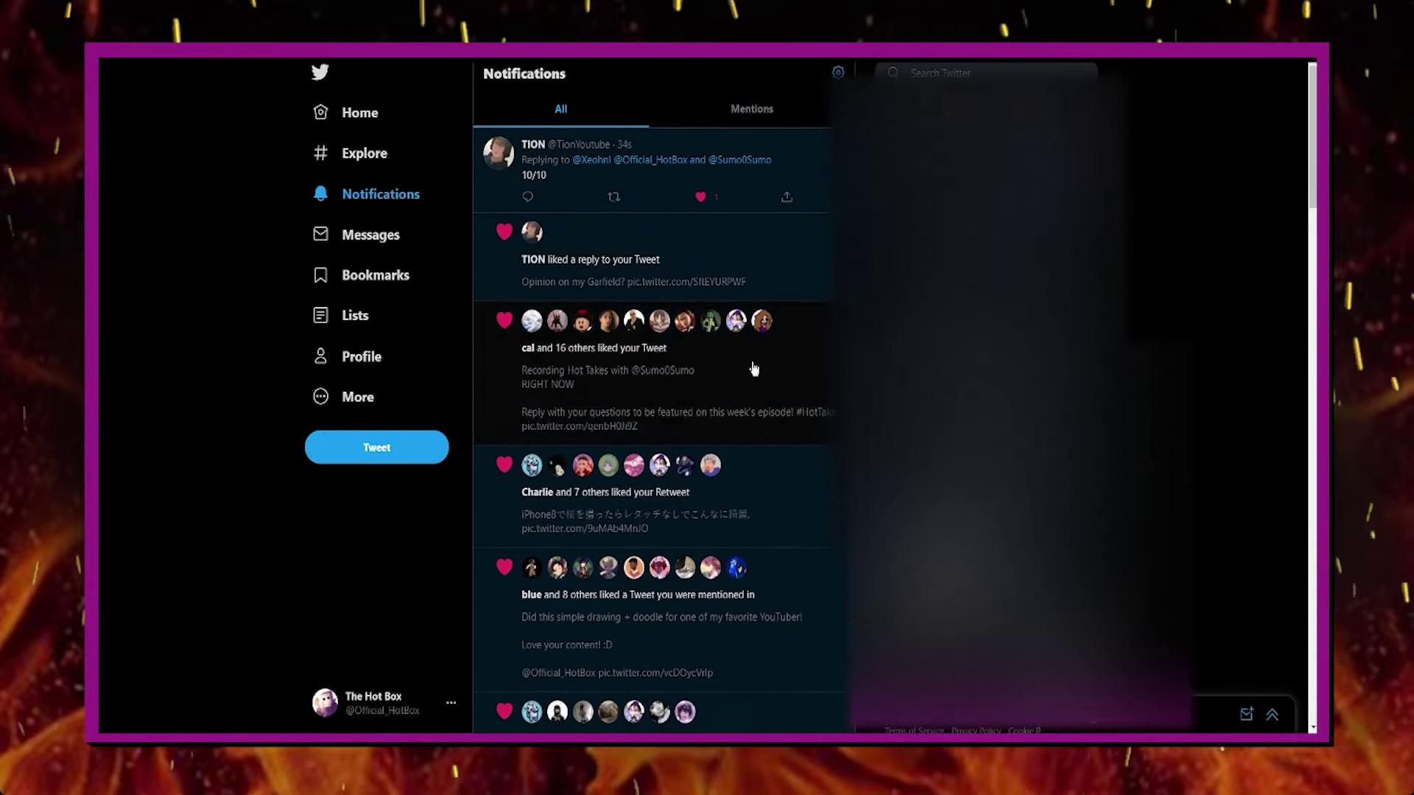
Open the Hot Takes tweet from the 'cal and 16 others liked your Tweet' notification
click(740, 331)
click(723, 164)
scroll(738, 198, down, 5)
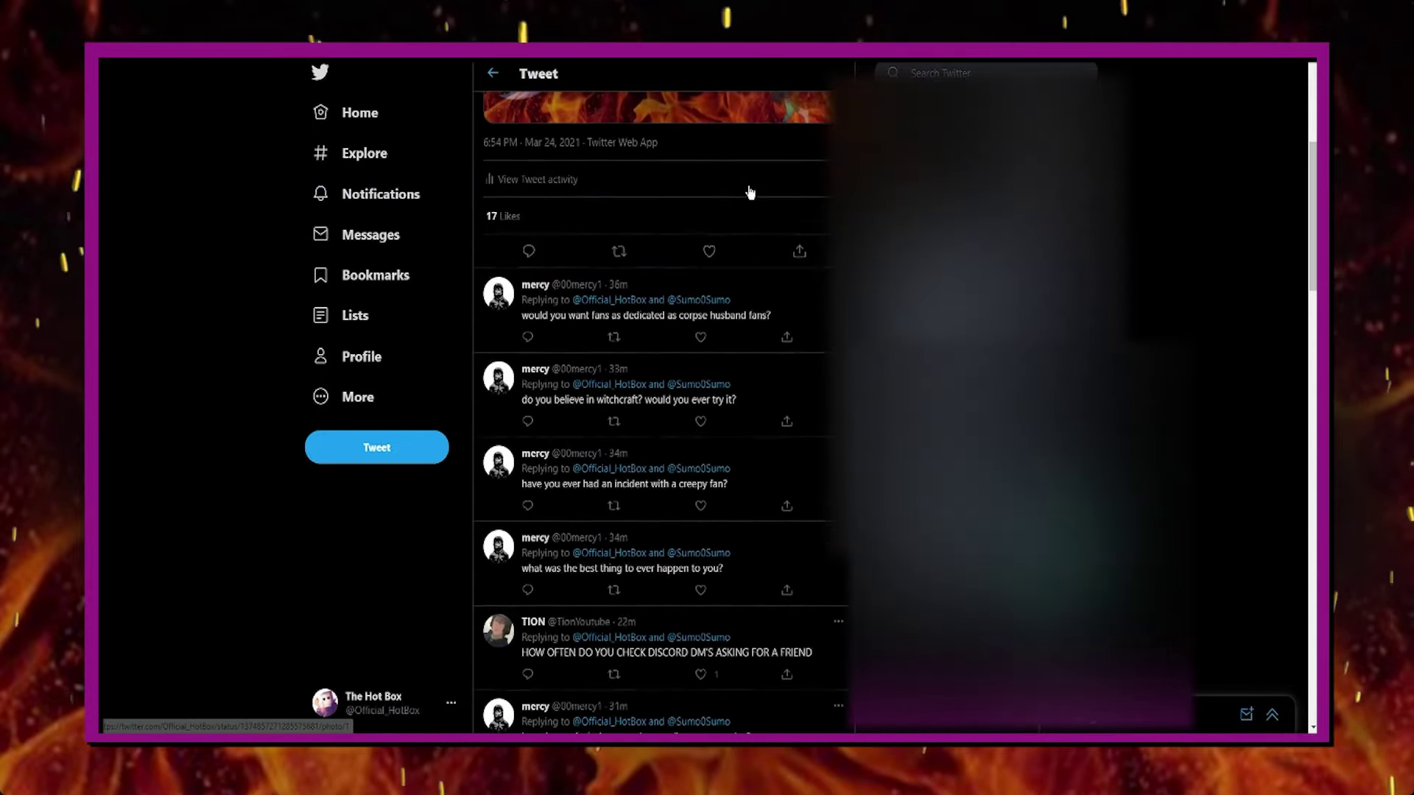
scroll(739, 200, down, 5)
scroll(738, 198, down, 5)
scroll(708, 331, down, 5)
scroll(663, 443, down, 3)
scroll(657, 542, down, 5)
scroll(656, 541, down, 3)
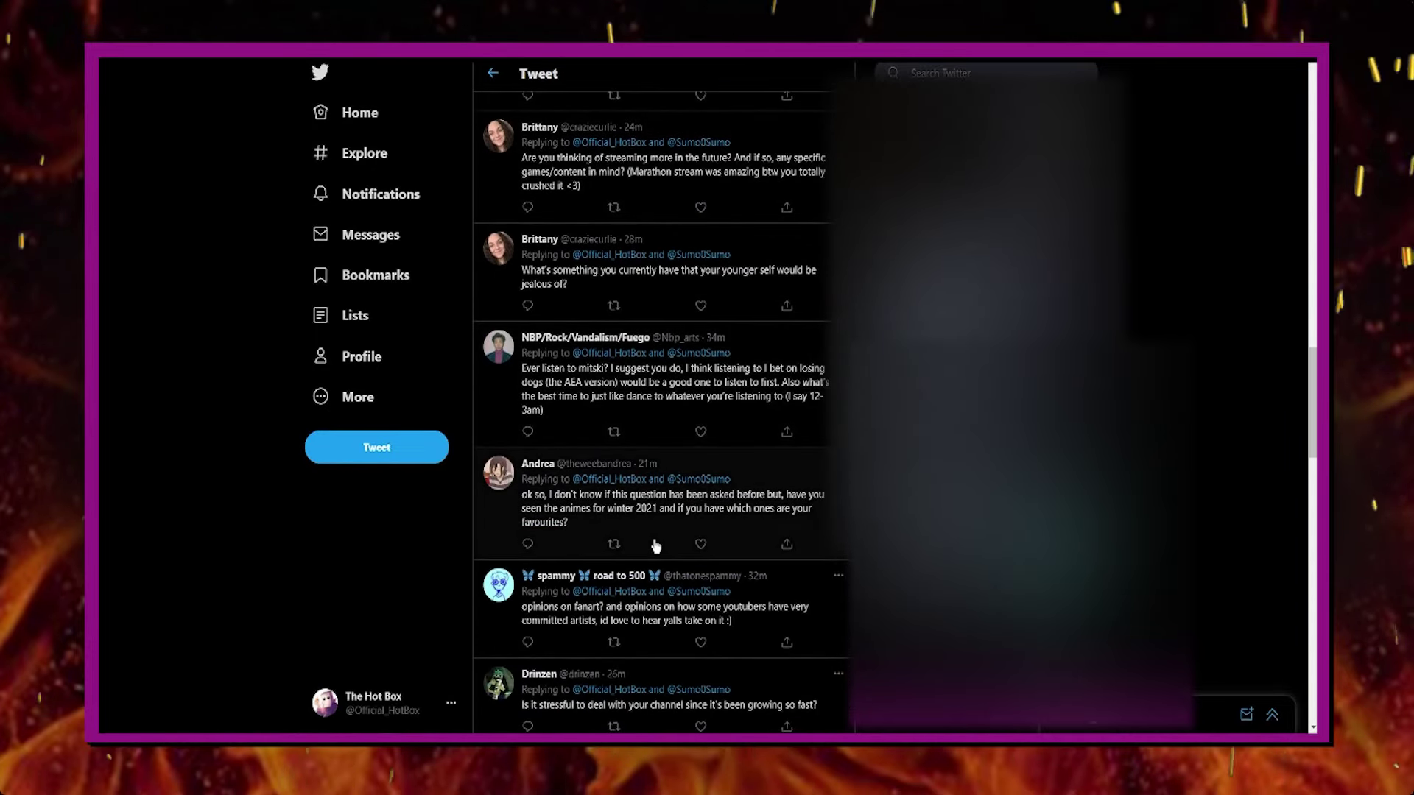
scroll(656, 545, down, 3)
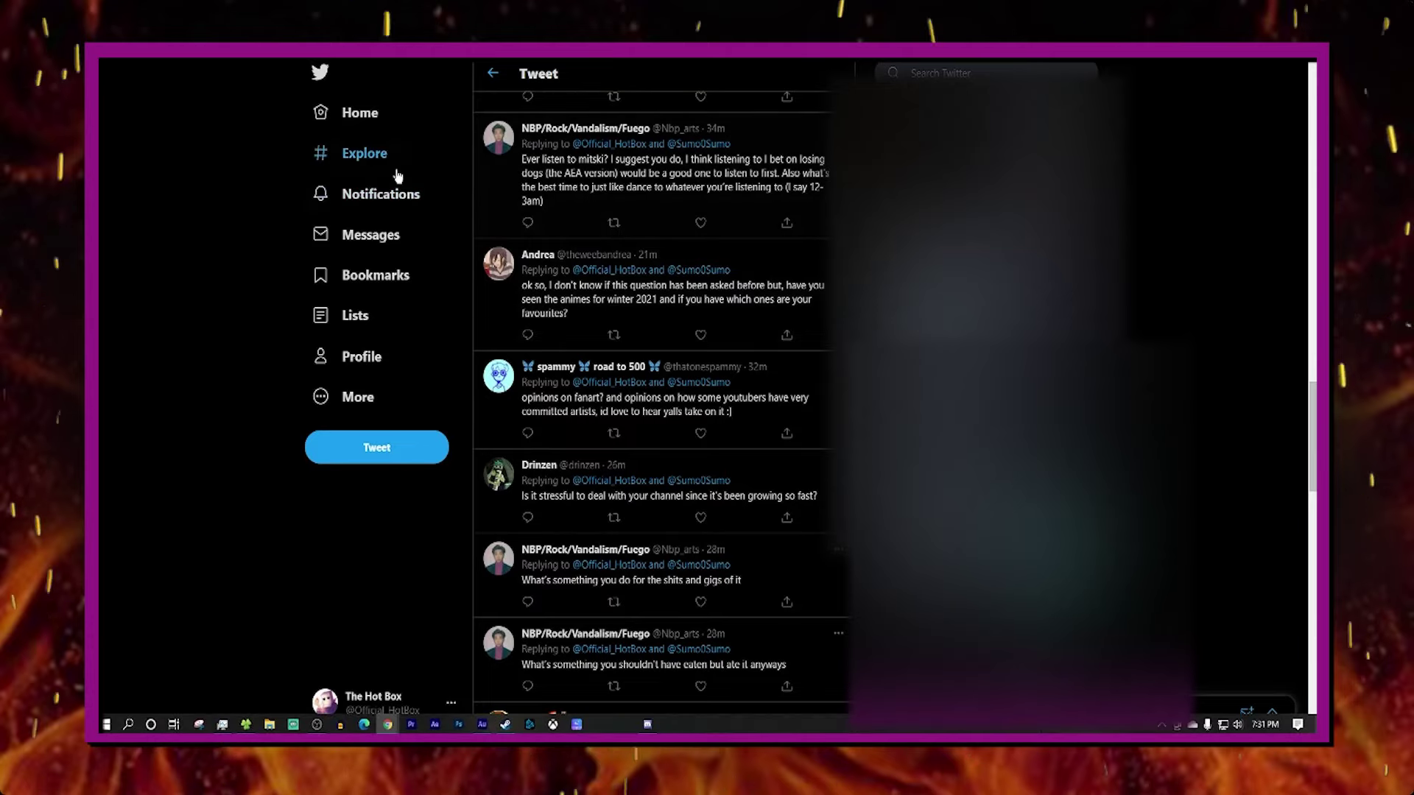
scroll(715, 550, down, 1)
scroll(715, 550, down, 2)
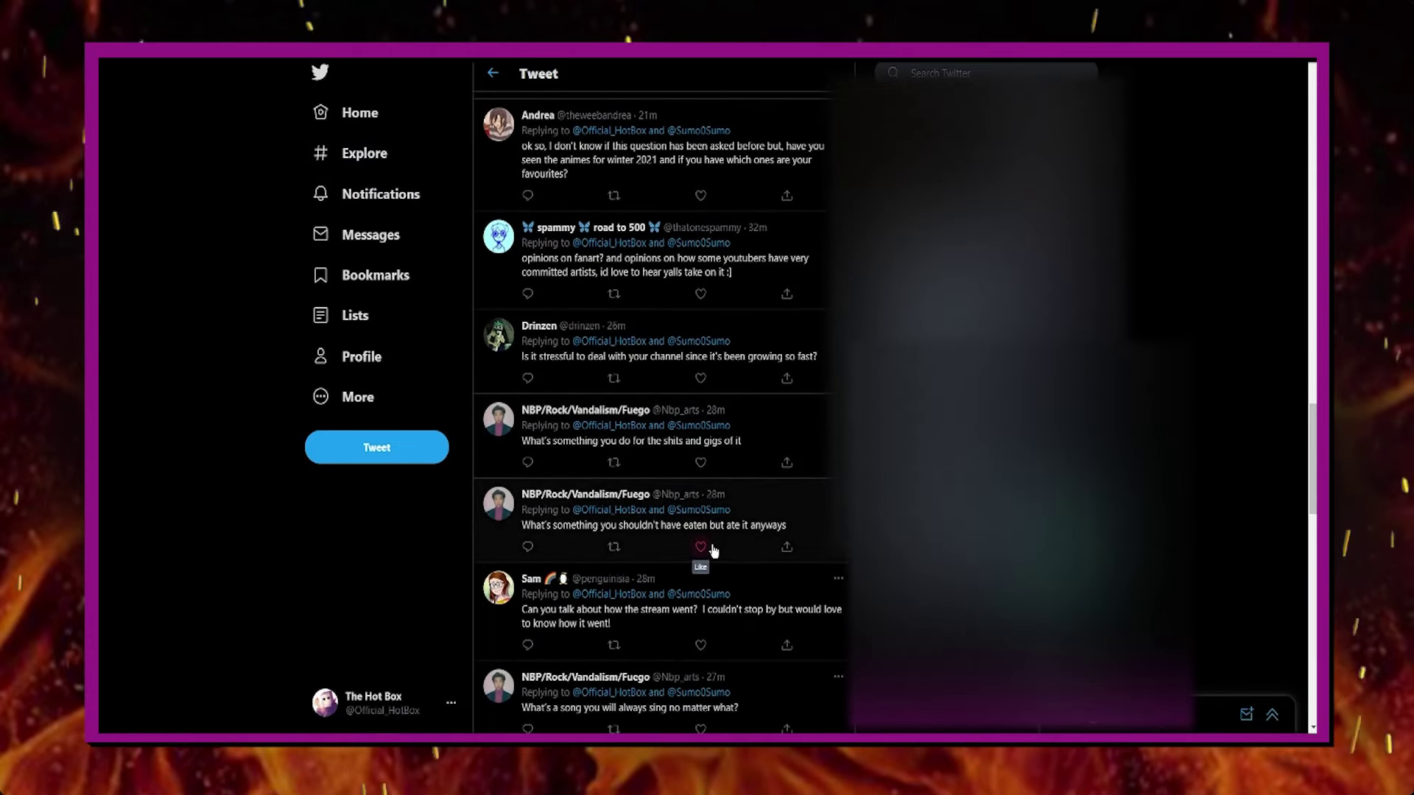
scroll(714, 549, up, 3)
scroll(714, 549, up, 3)
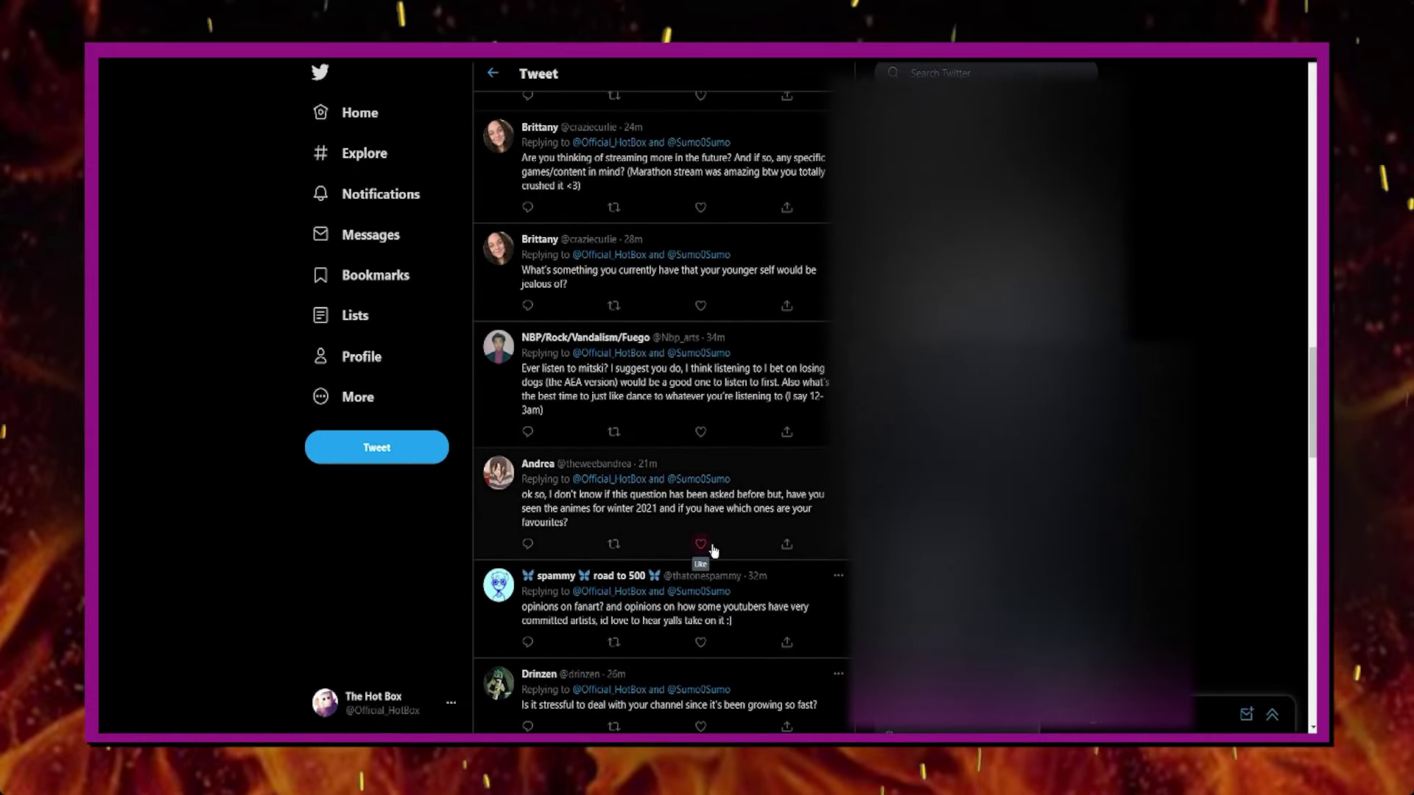
scroll(714, 549, up, 2)
scroll(715, 549, up, 1)
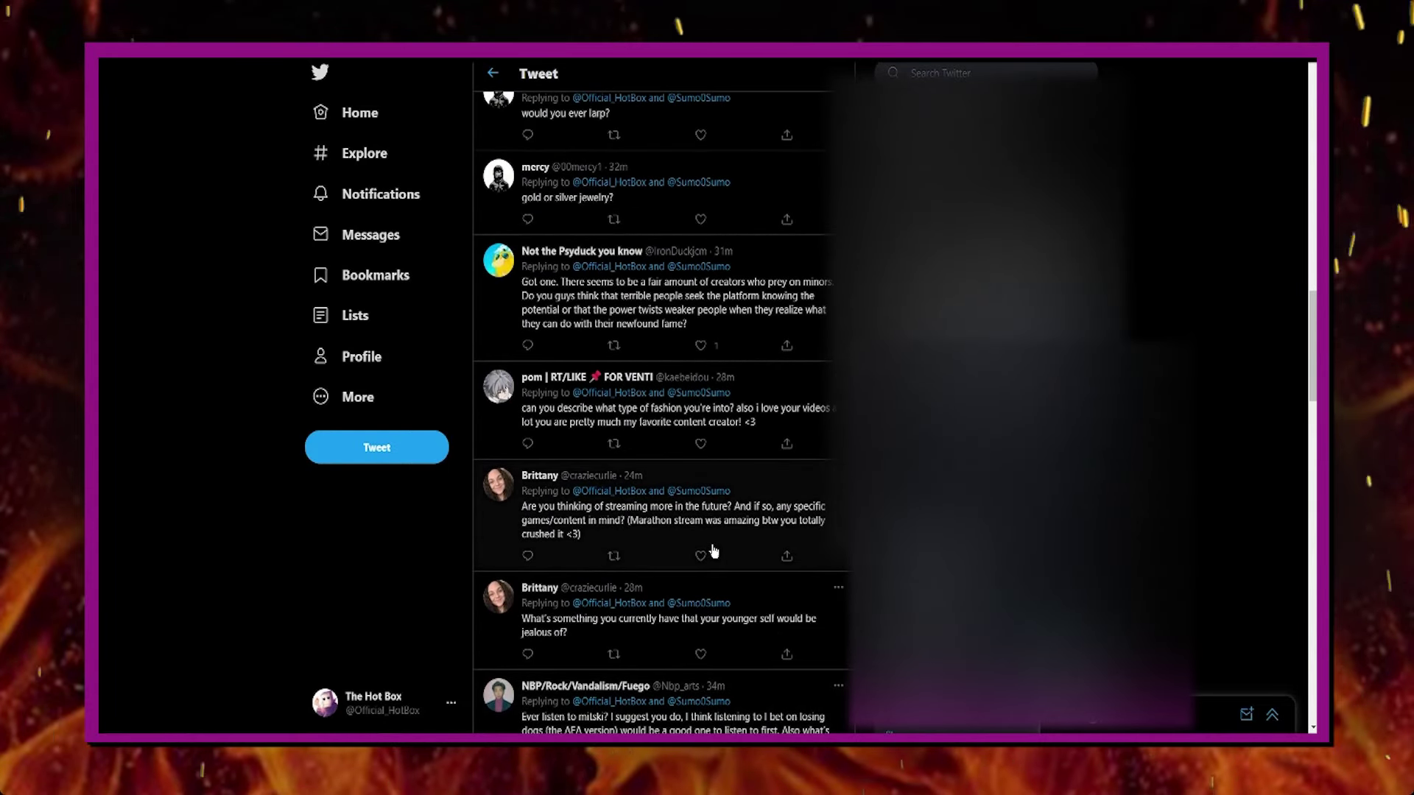
scroll(714, 549, down, 3)
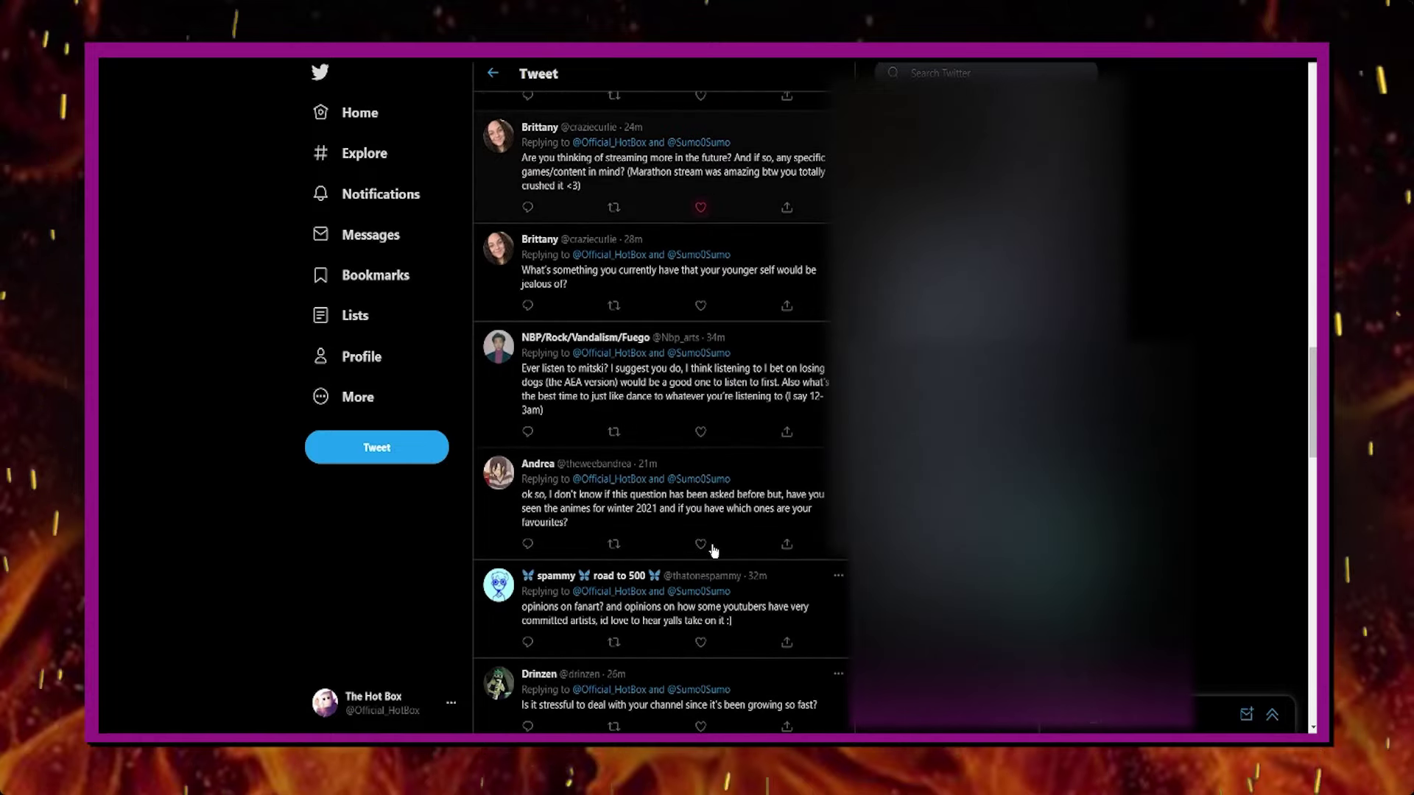
scroll(714, 549, down, 2)
scroll(714, 548, down, 3)
scroll(714, 549, down, 3)
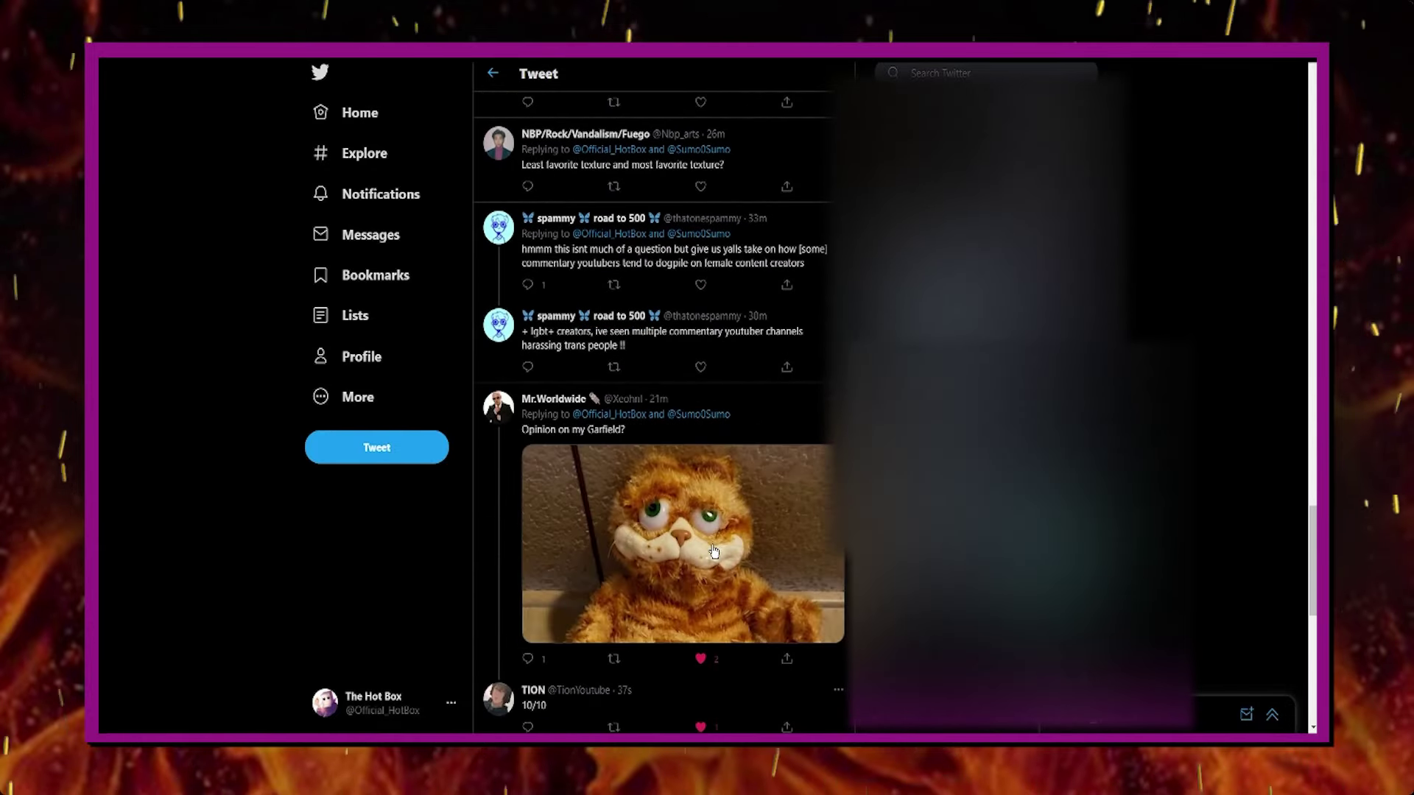
scroll(713, 550, down, 2)
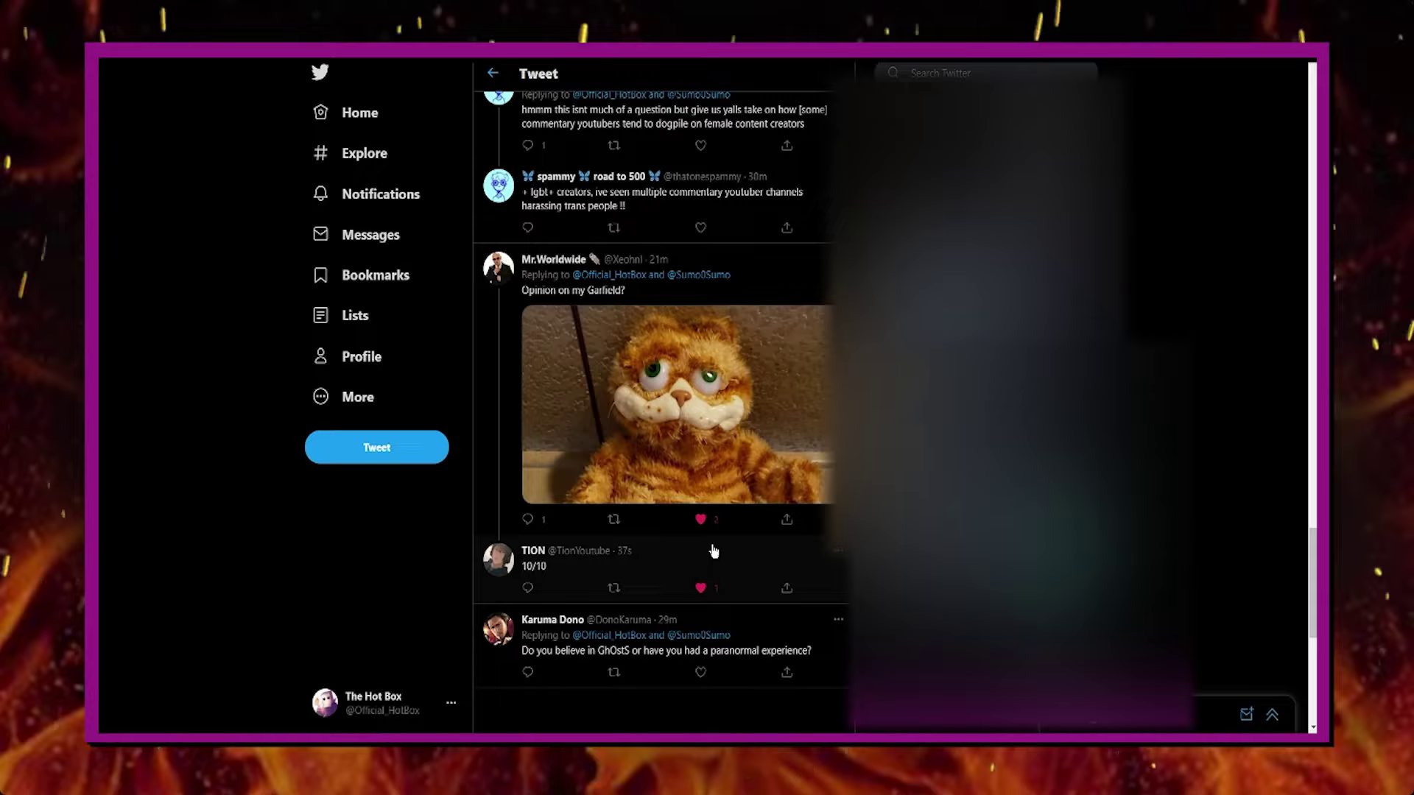
scroll(717, 542, up, 5)
scroll(713, 497, up, 5)
scroll(707, 442, up, 5)
scroll(705, 429, up, 5)
scroll(696, 365, up, 5)
scroll(685, 298, up, 5)
scroll(680, 243, up, 5)
scroll(680, 243, up, 5)
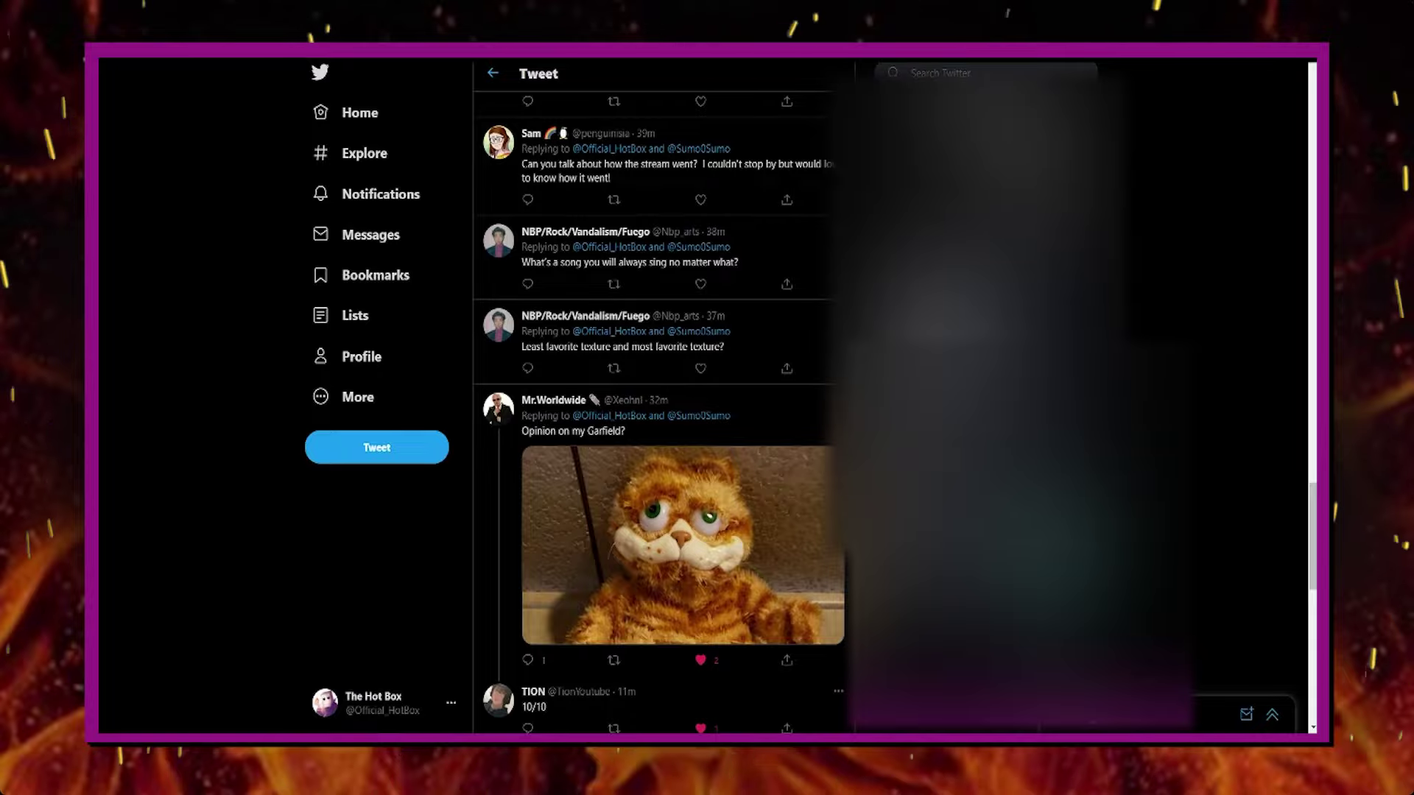
scroll(777, 416, up, 5)
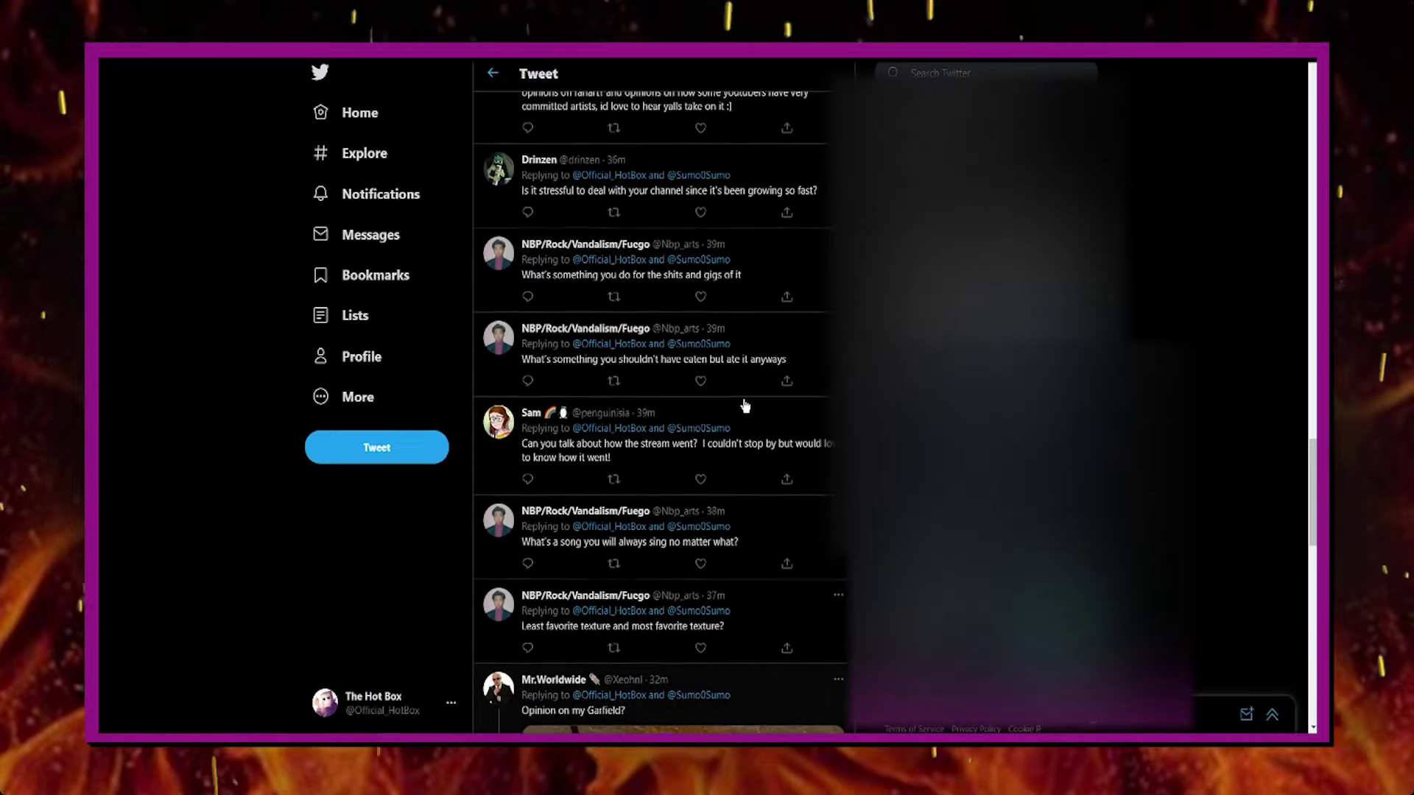
scroll(762, 410, up, 5)
scroll(751, 409, up, 5)
scroll(745, 406, up, 5)
scroll(744, 405, up, 5)
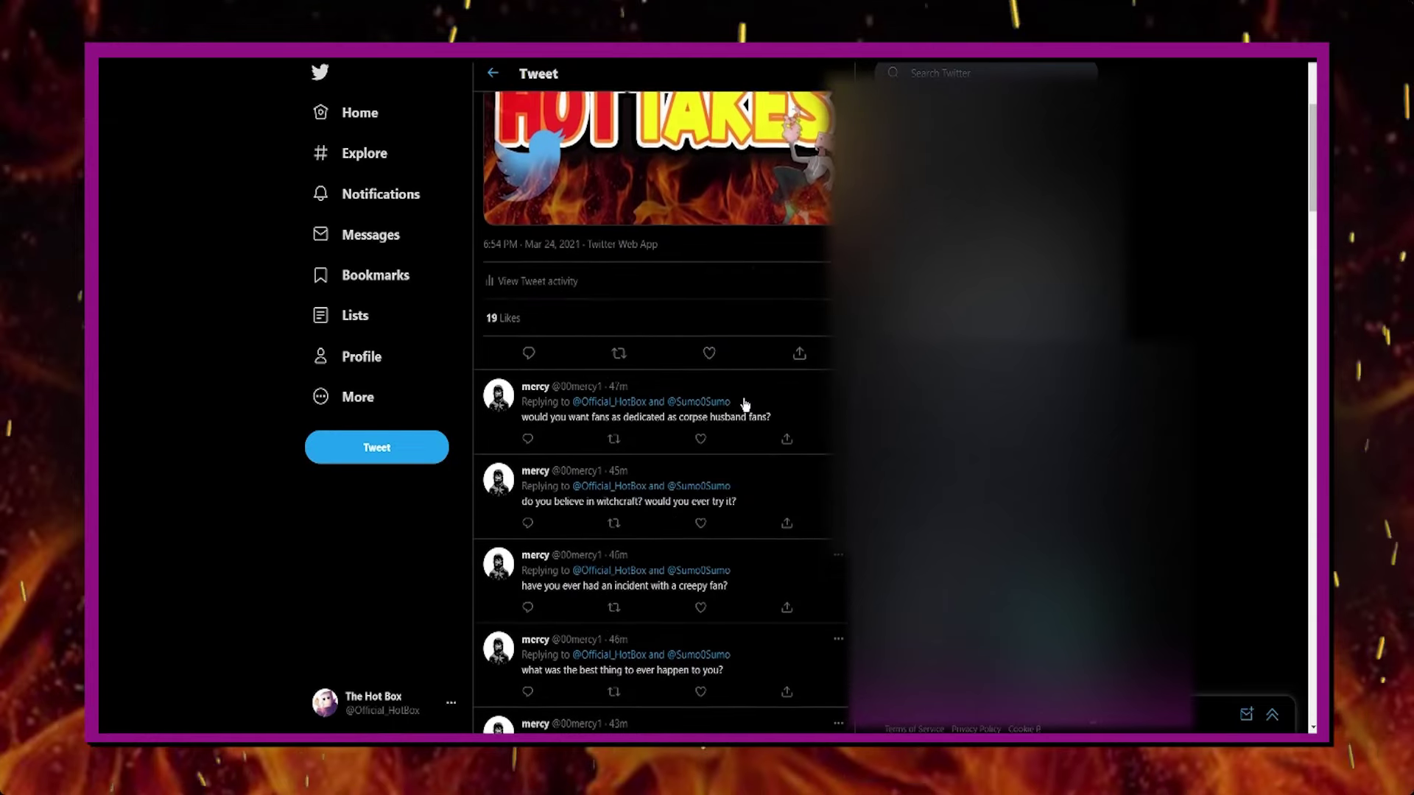
scroll(746, 406, up, 5)
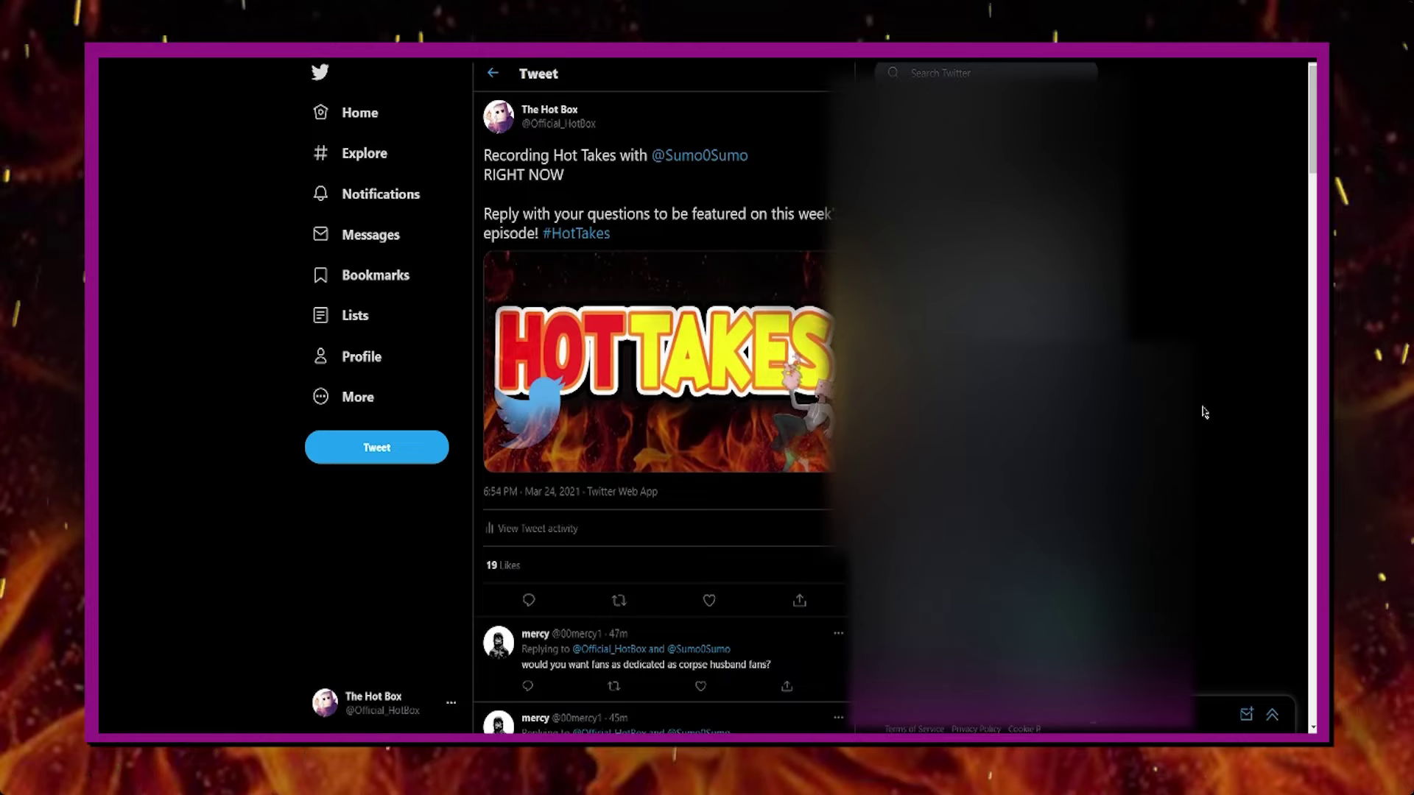
scroll(1205, 412, down, 1)
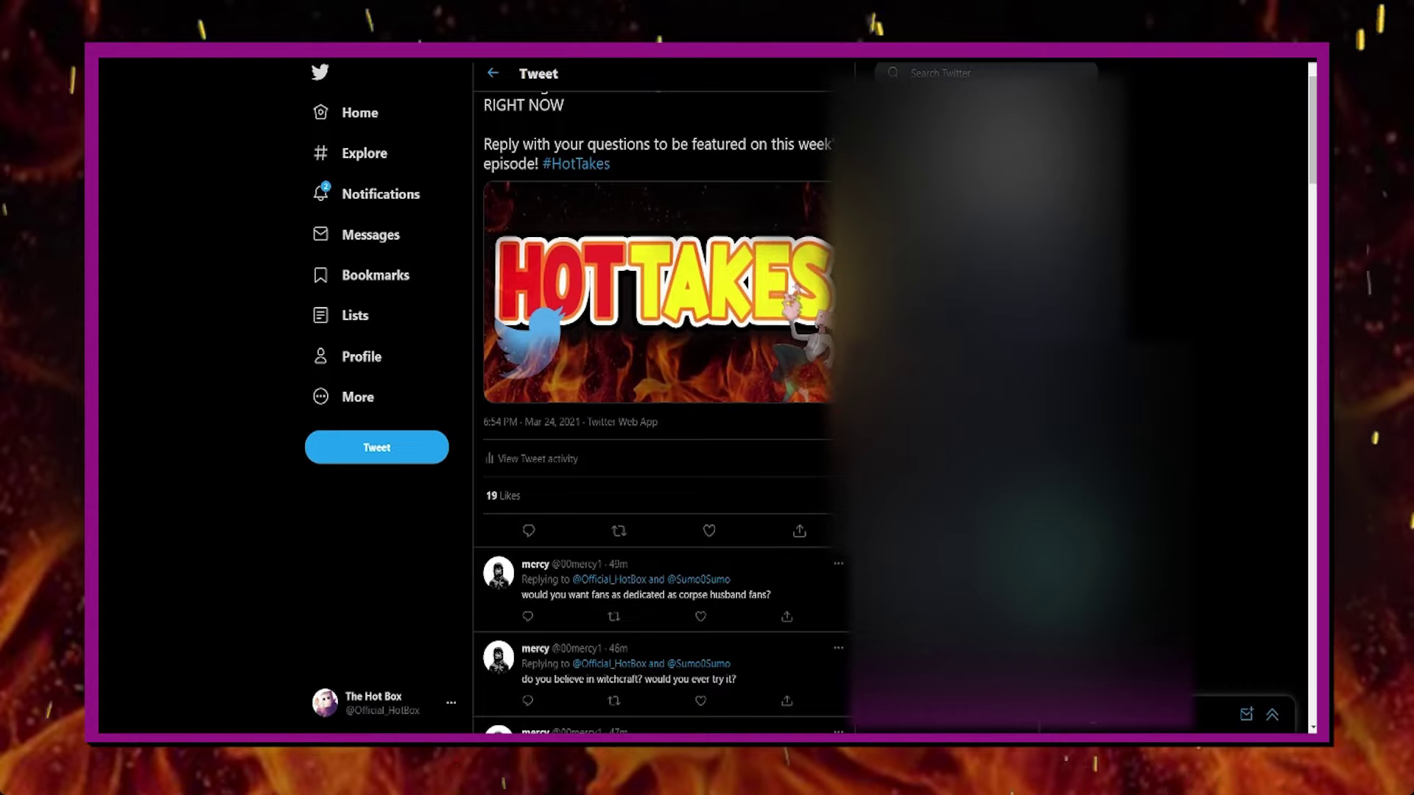
click(365, 194)
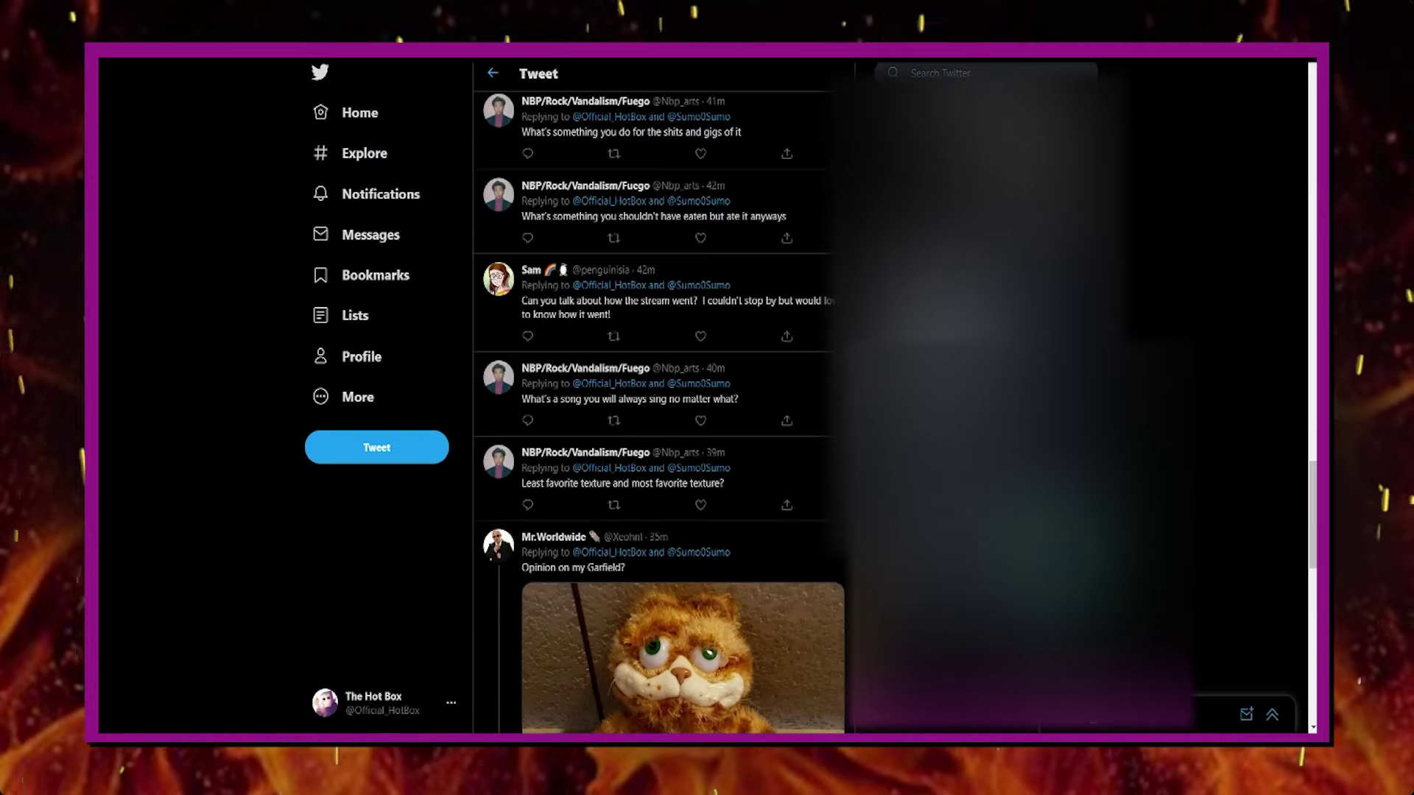